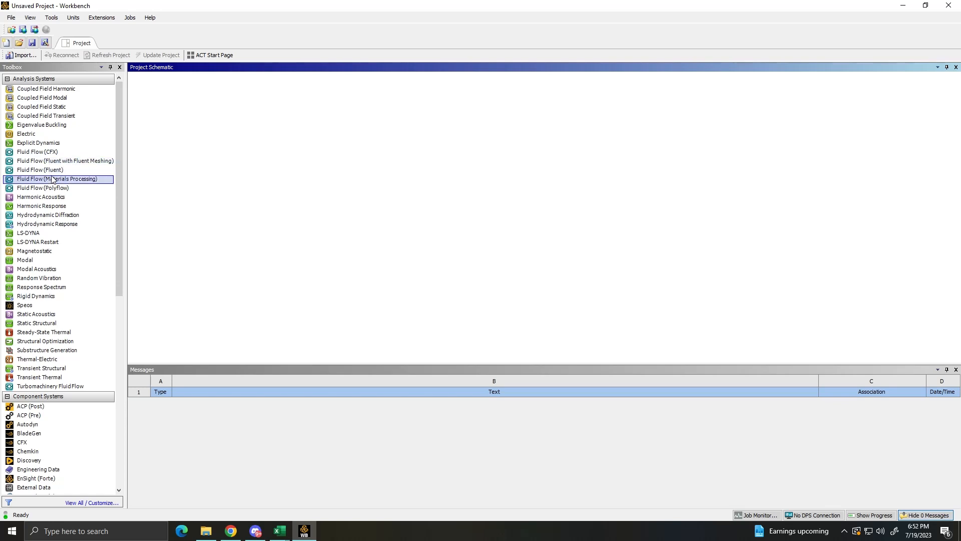
# - Add a Fluid Flow (Fluent) analysis system to the project and open its geometry in DesignModeler
pyautogui.doubleClick(42, 170)
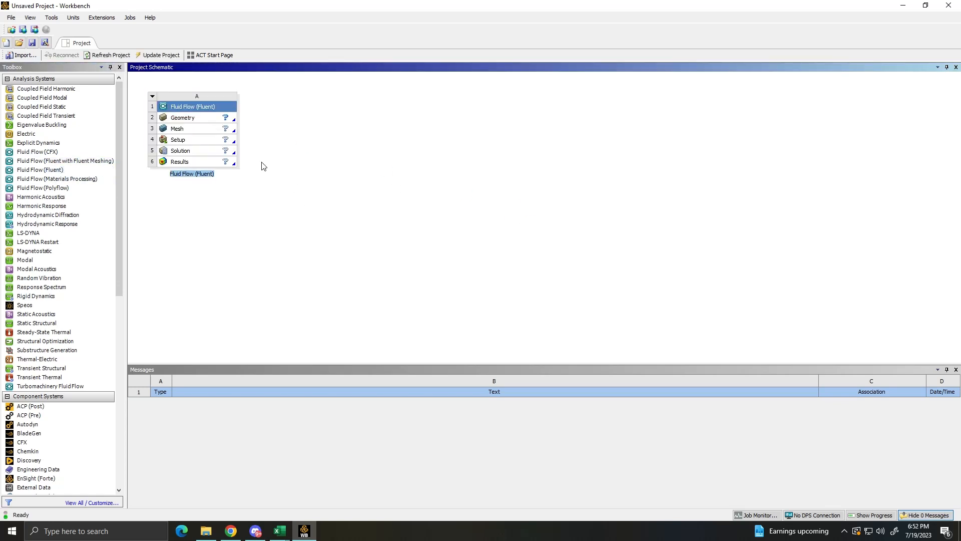
pyautogui.click(191, 120)
pyautogui.rightClick(180, 118)
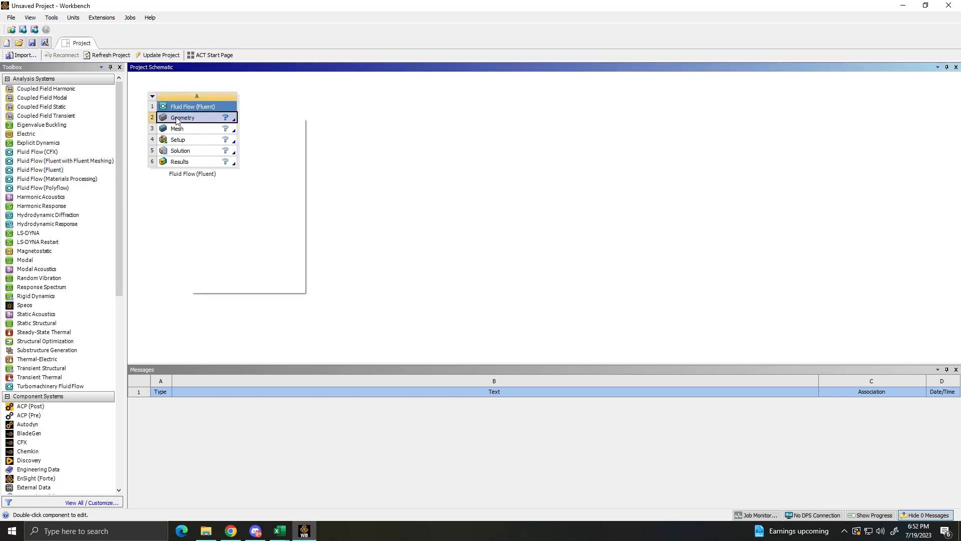
pyautogui.click(256, 143)
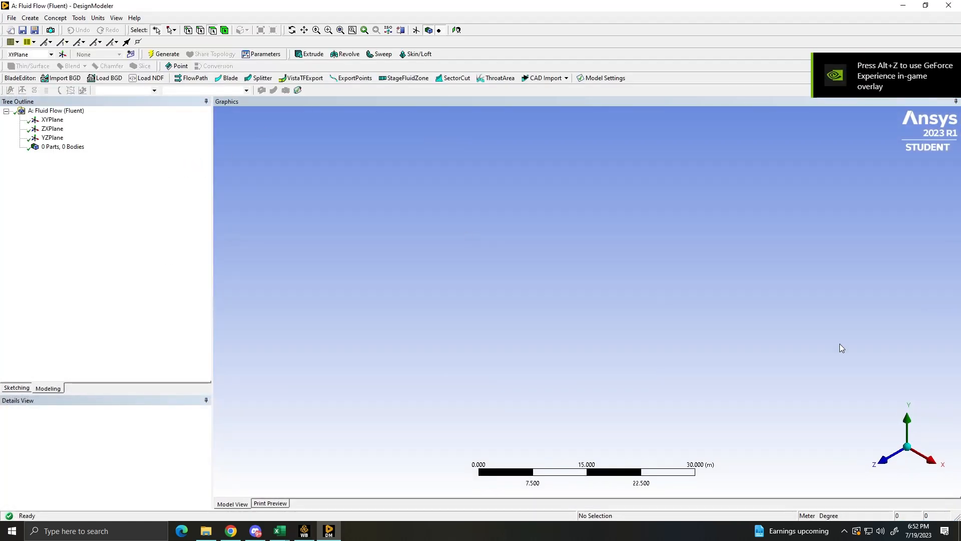
# - Sketch a circle about 4.3 m in diameter on the XYPlane, centred on the origin
pyautogui.click(891, 462)
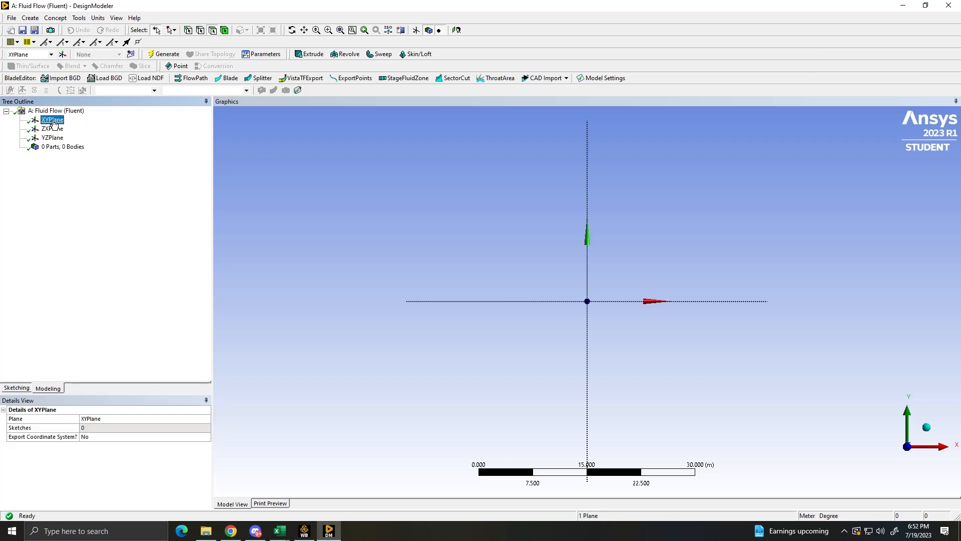
pyautogui.rightClick(53, 121)
pyautogui.click(16, 388)
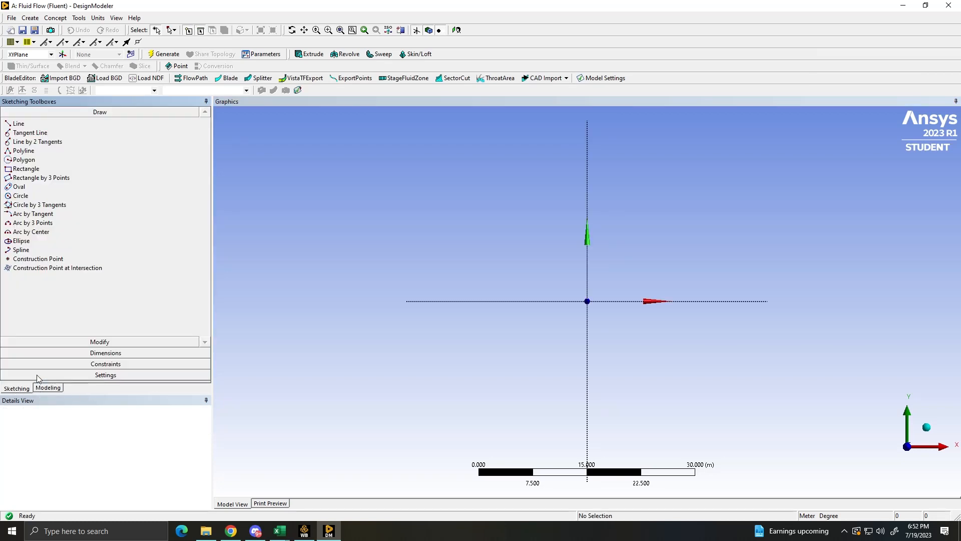
pyautogui.click(22, 197)
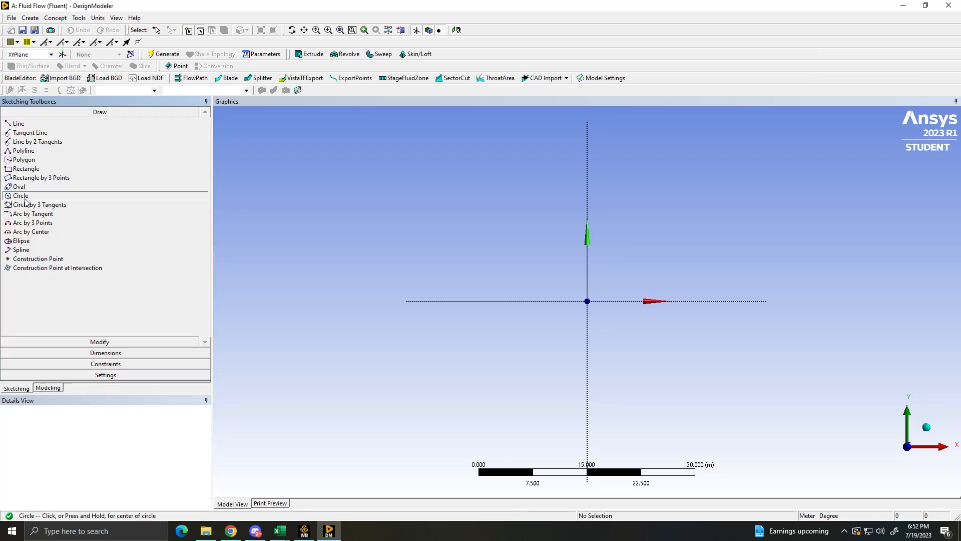
pyautogui.click(587, 301)
pyautogui.click(599, 310)
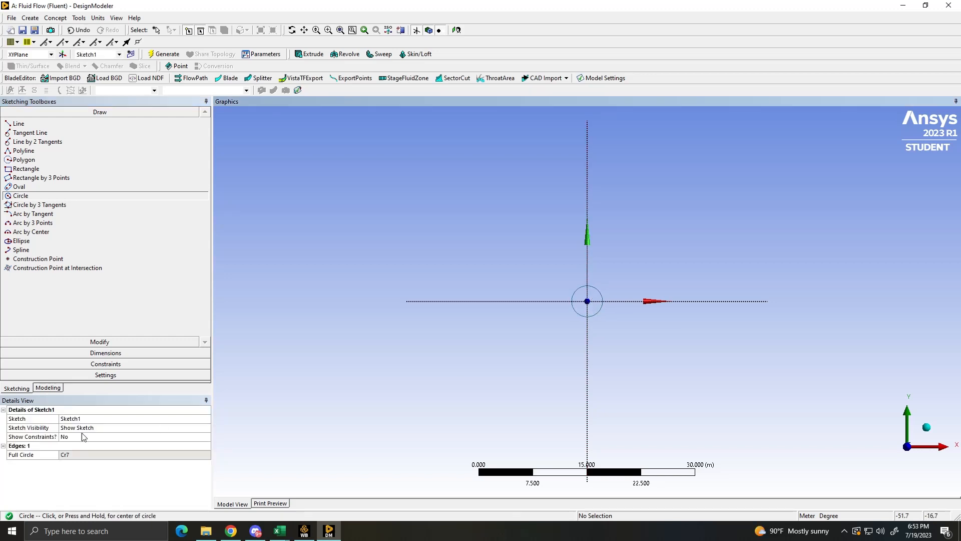
# - Dimension the circle's diameter and set it to 1 m
pyautogui.scroll(4, 466, 354)
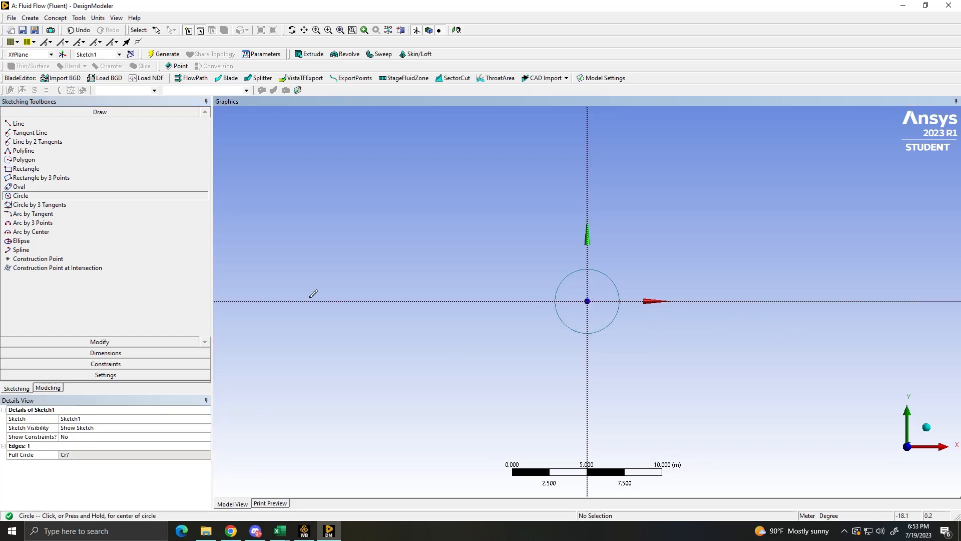
pyautogui.click(105, 352)
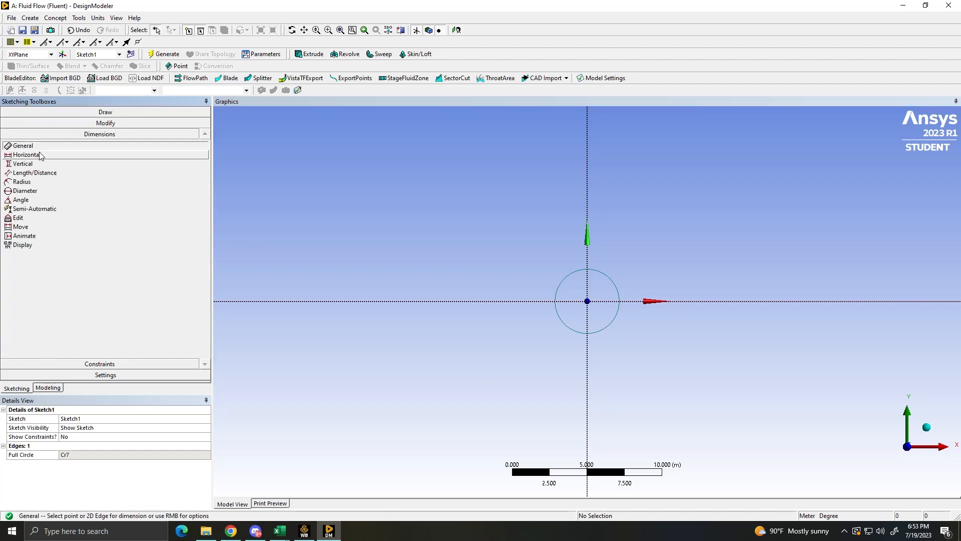
pyautogui.click(565, 284)
pyautogui.click(571, 307)
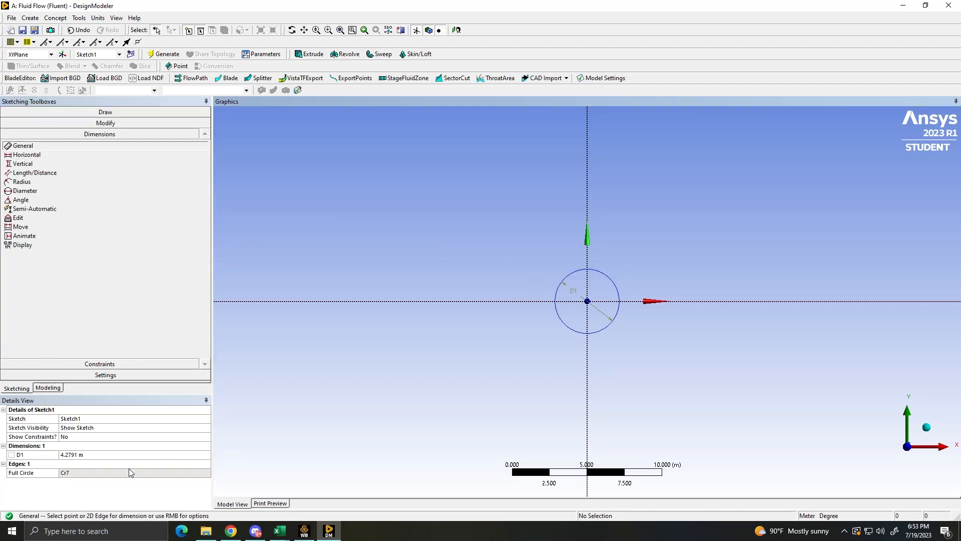
pyautogui.click(85, 455)
pyautogui.write('1')
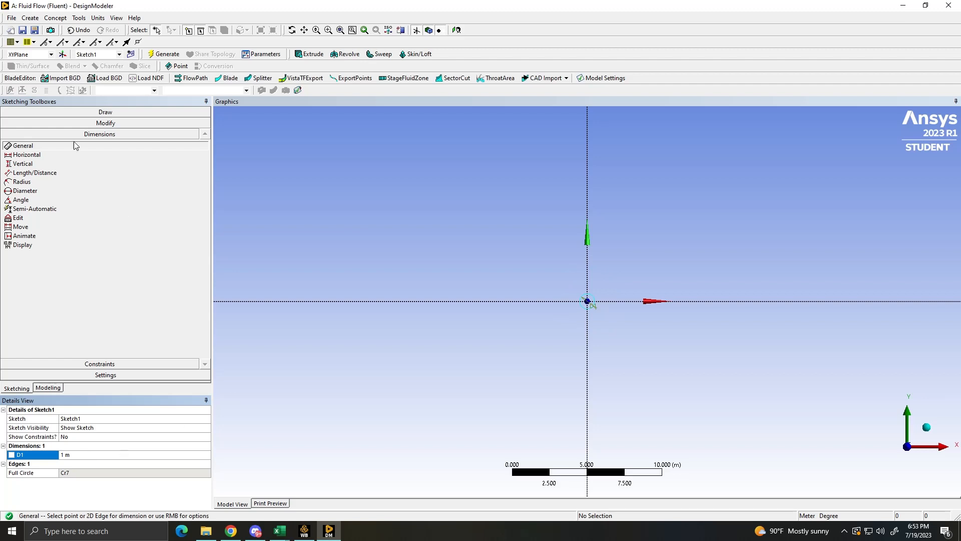
# - Sketch a rectangle about 35 m wide that encloses the circle and crosses both axes
pyautogui.click(100, 112)
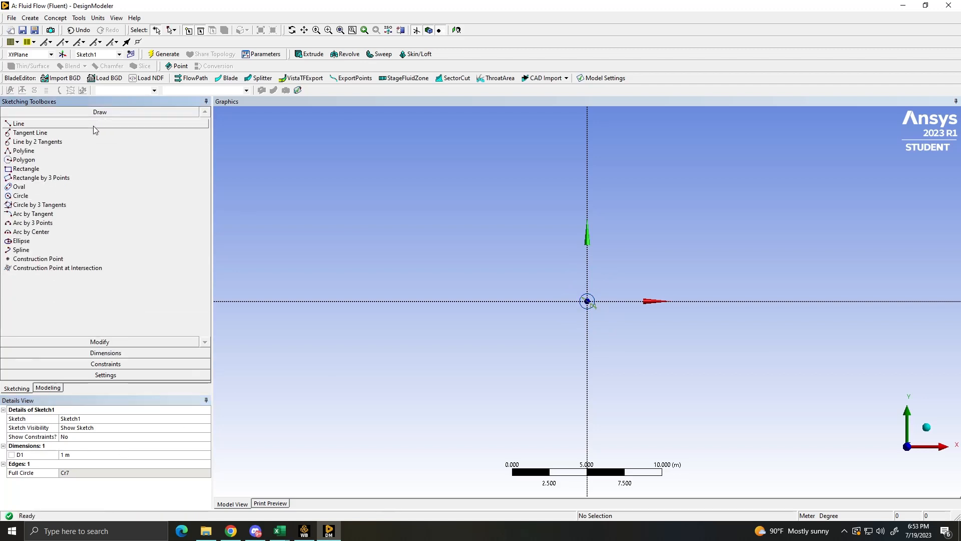
pyautogui.click(27, 169)
pyautogui.scroll(-2, 530, 290)
pyautogui.scroll(-2, 526, 261)
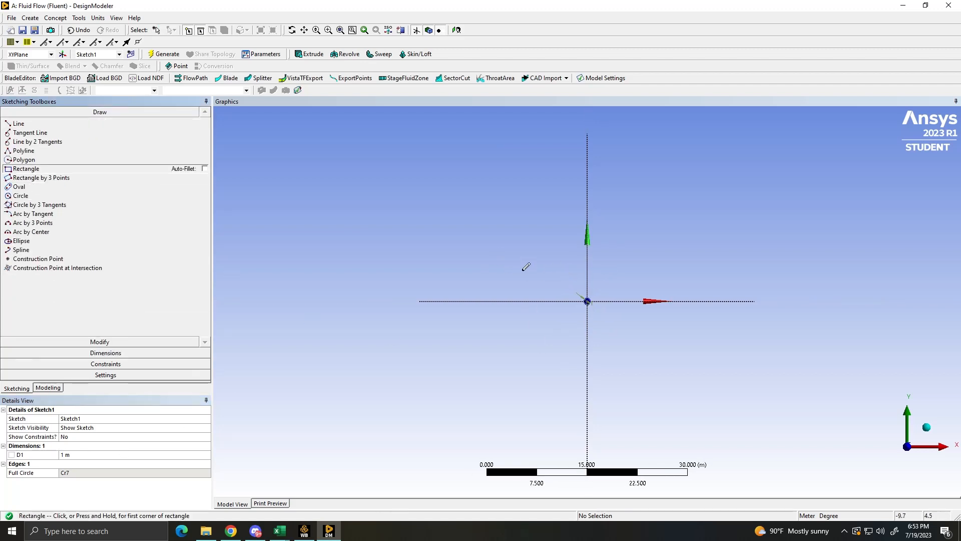
pyautogui.click(481, 207)
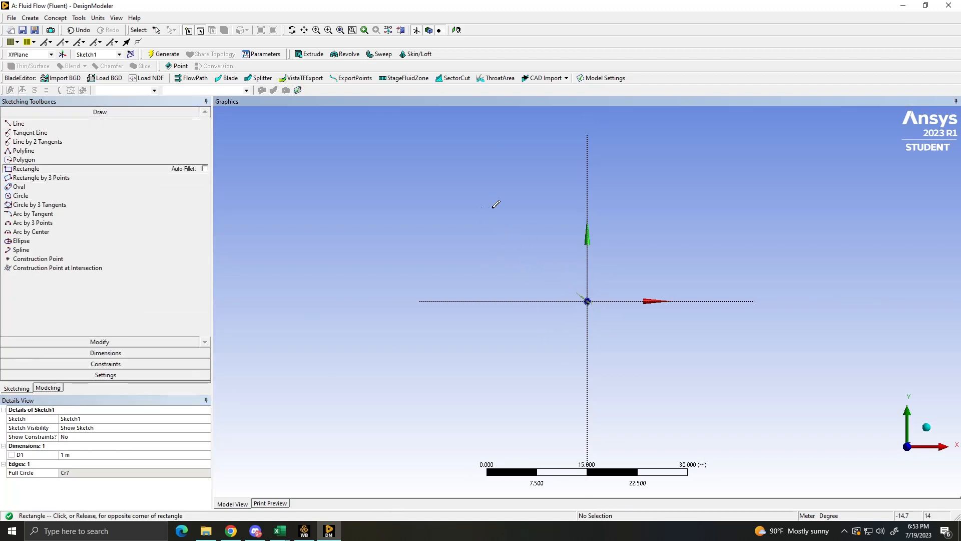
pyautogui.click(715, 396)
# - Place a horizontal dimension between the rectangle's left edge and the vertical axis
pyautogui.scroll(2, 454, 353)
pyautogui.scroll(1, 454, 353)
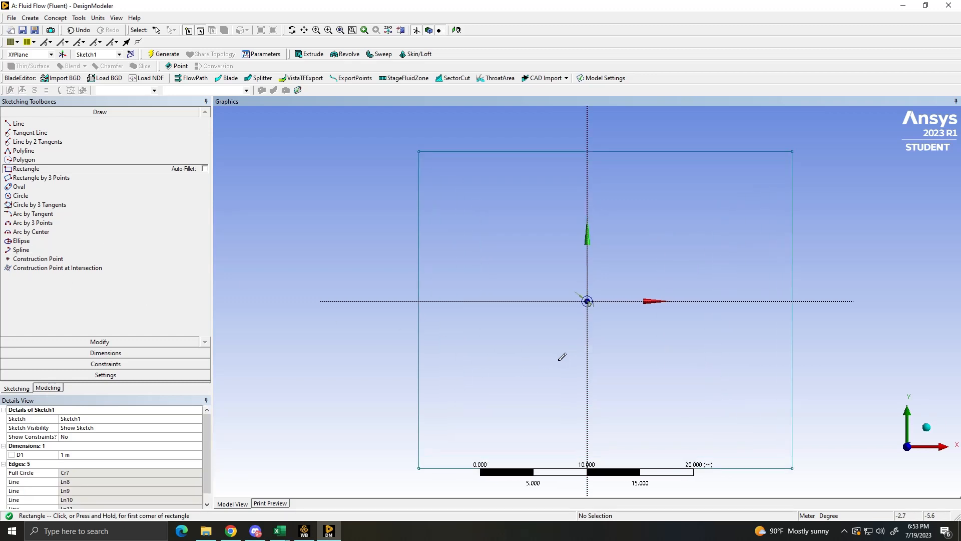
pyautogui.click(116, 353)
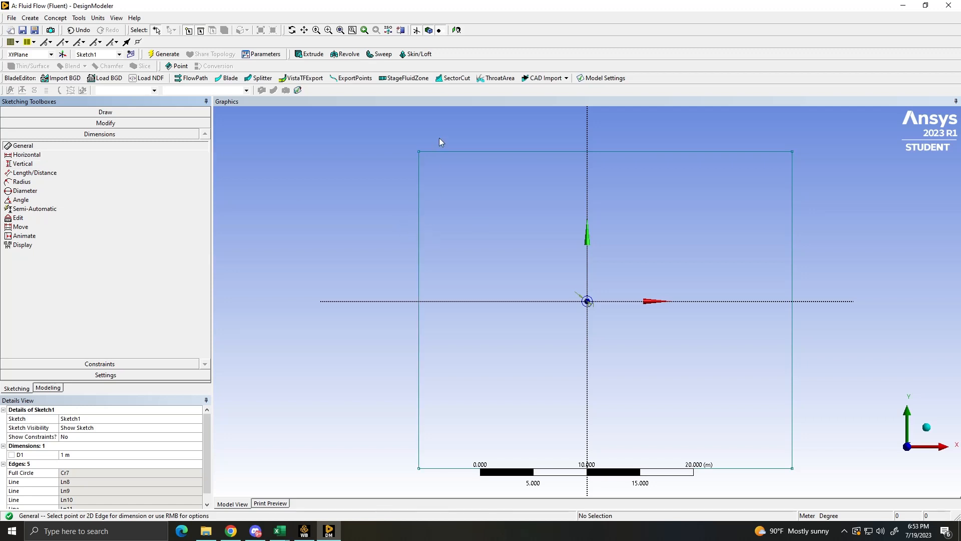
pyautogui.click(34, 155)
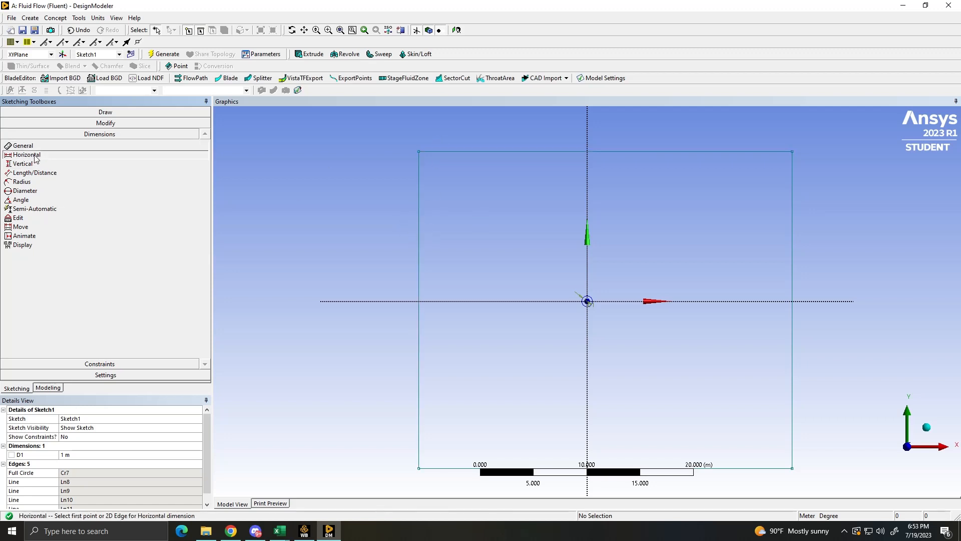
pyautogui.click(473, 151)
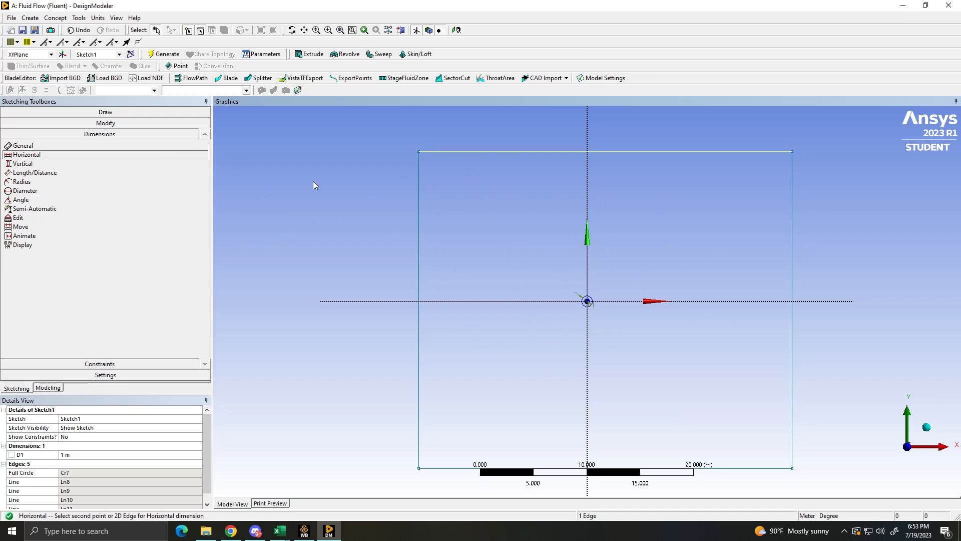
pyautogui.click(420, 223)
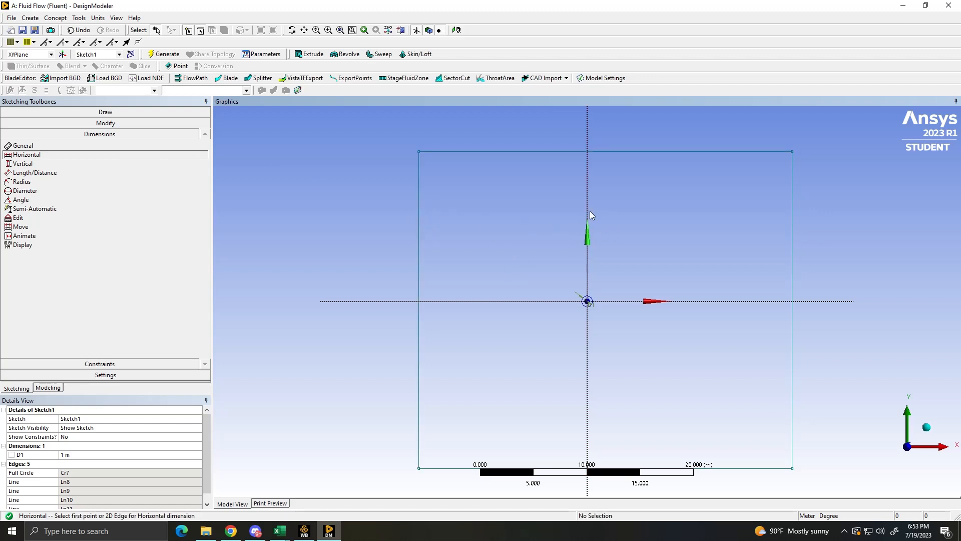
pyautogui.click(418, 214)
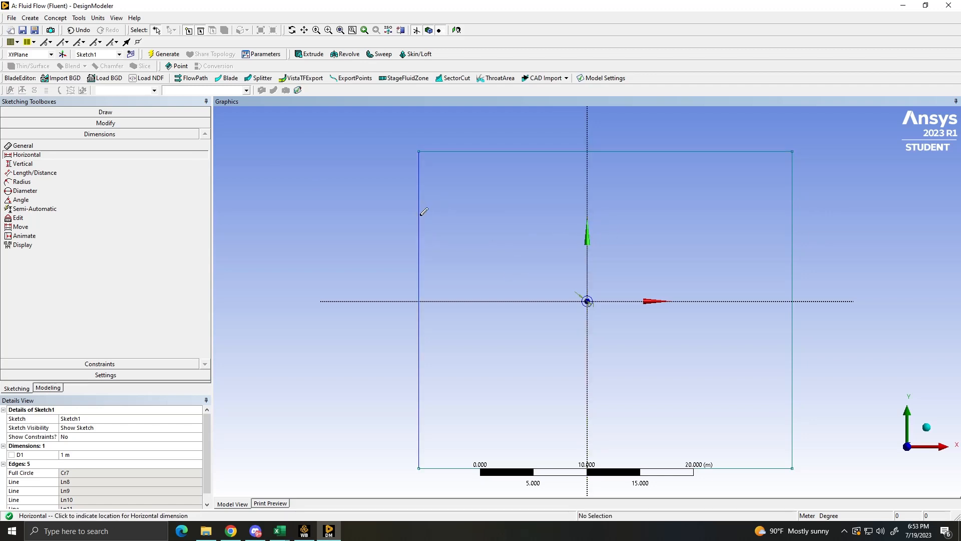
pyautogui.click(495, 231)
# - Enter 20 m for the left edge's distance from the vertical axis, and change it to 15 m
pyautogui.click(109, 455)
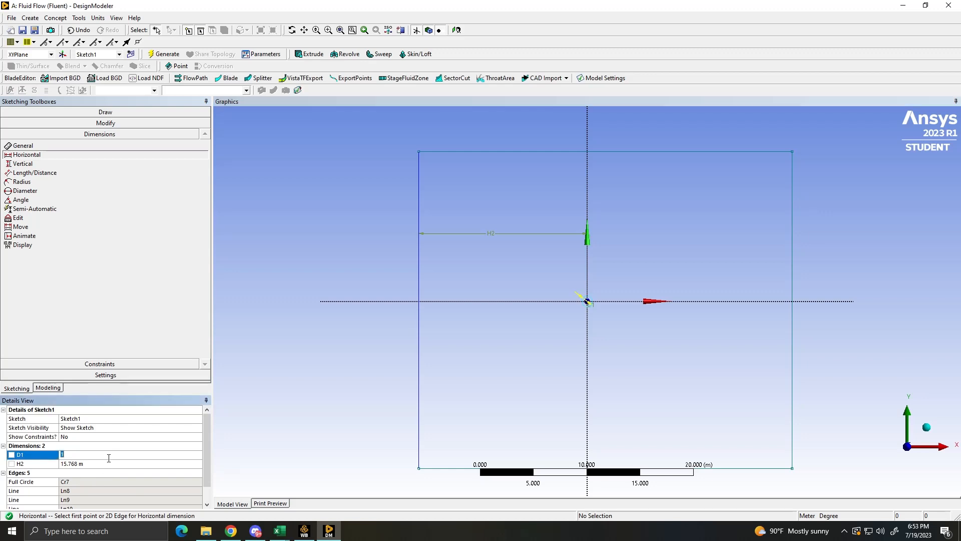
pyautogui.click(107, 463)
pyautogui.write('2')
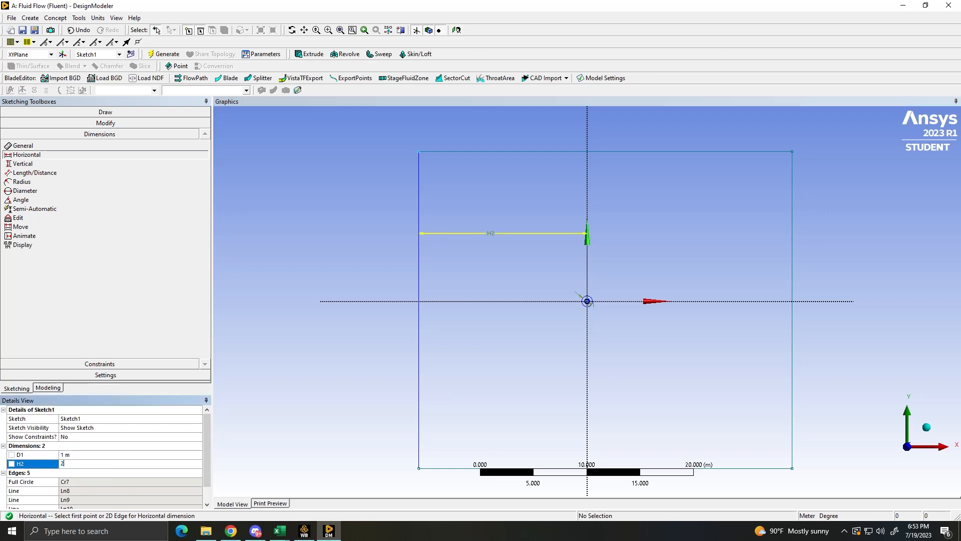
pyautogui.write('0')
pyautogui.press('Return')
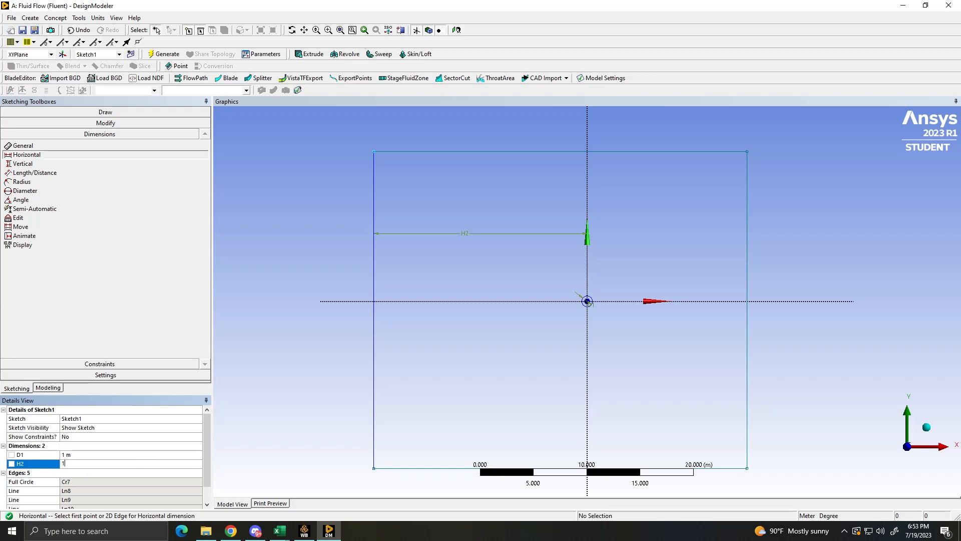
pyautogui.press('Return')
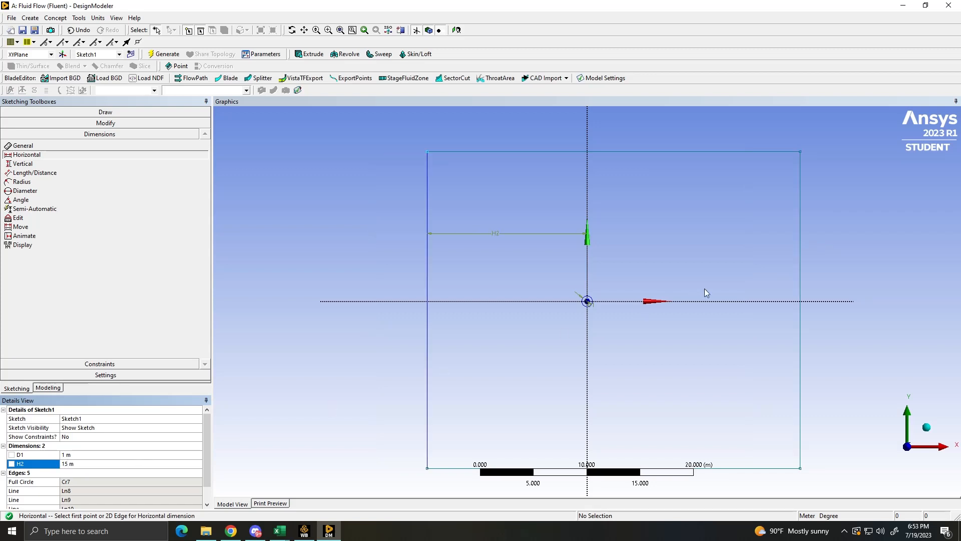
# - Add a horizontal dimension from the rectangle's right edge to the vertical axis and set it to 15 m
pyautogui.click(800, 257)
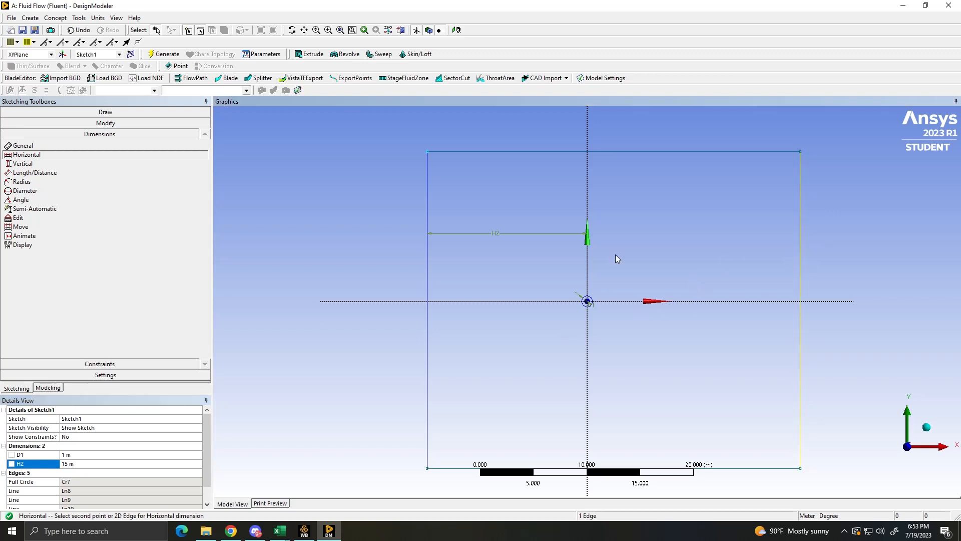
pyautogui.click(588, 264)
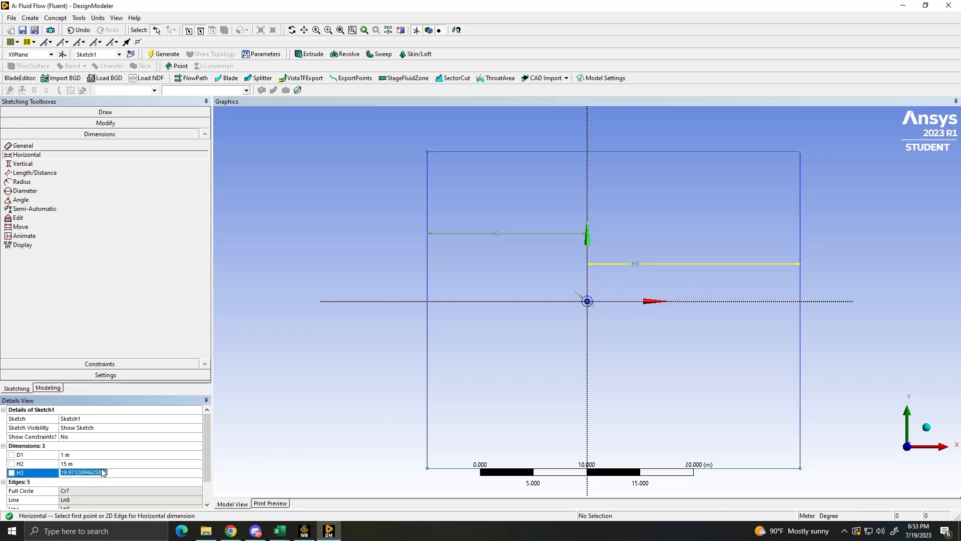
pyautogui.click(106, 472)
pyautogui.write('15')
pyautogui.press('Return')
# - Add a vertical dimension from the rectangle's top edge to the horizontal axis and set it to 15 m
pyautogui.click(23, 164)
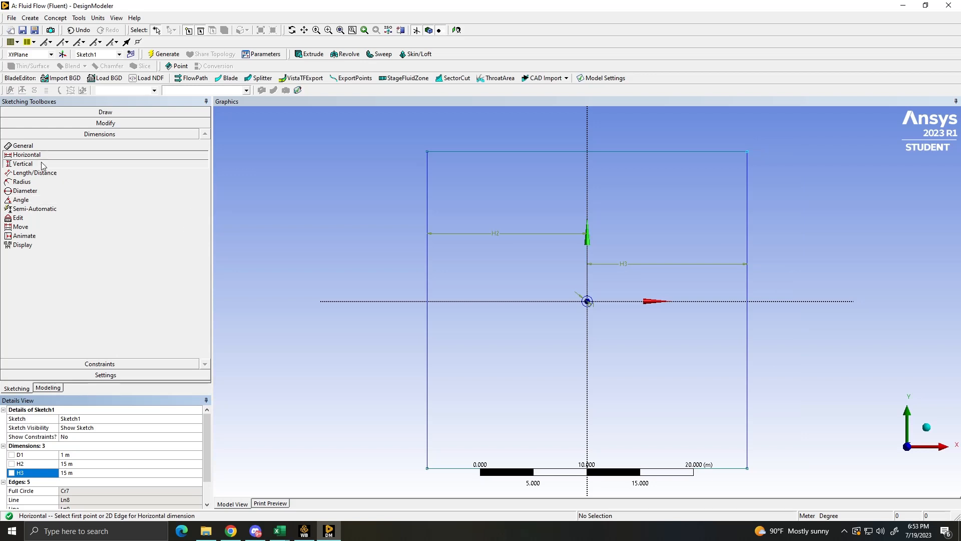
pyautogui.click(494, 152)
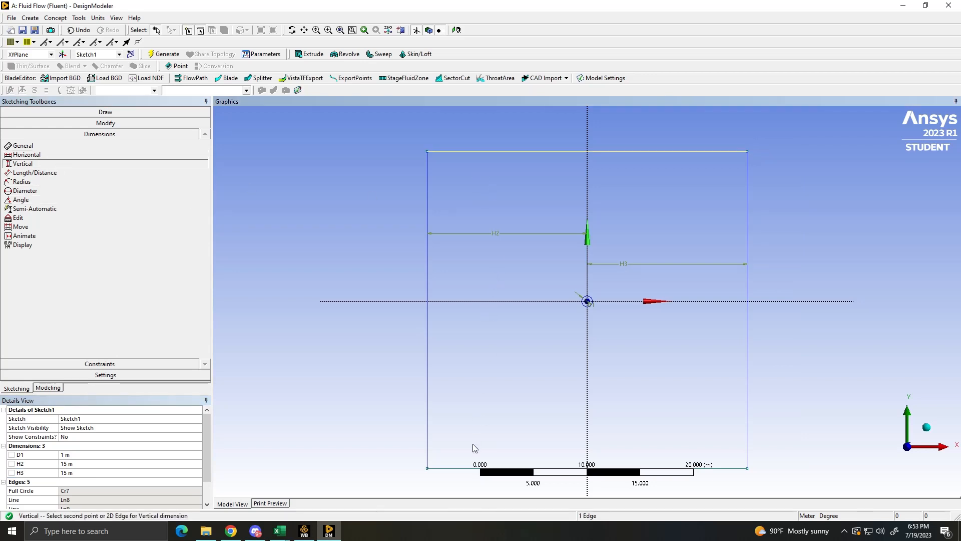
pyautogui.click(513, 301)
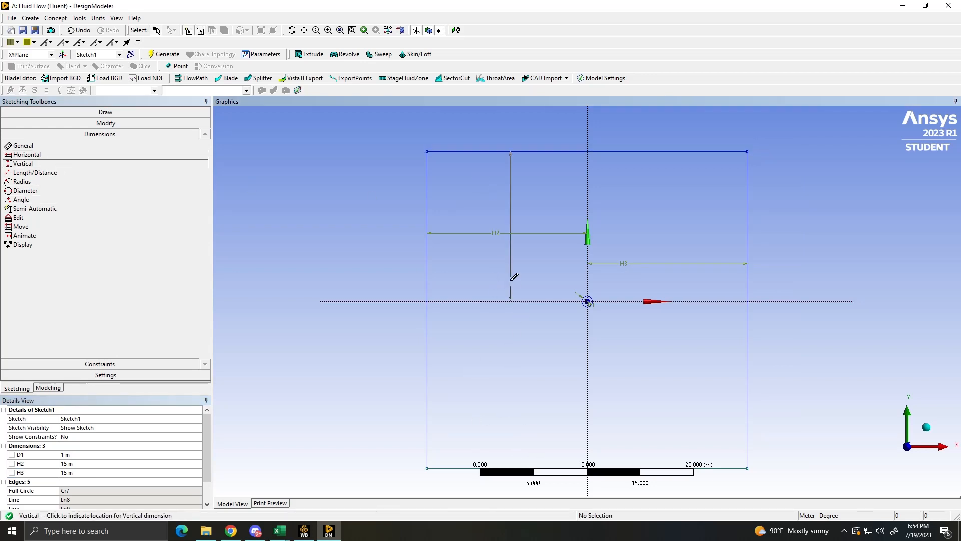
pyautogui.click(513, 273)
pyautogui.click(94, 481)
pyautogui.write('1')
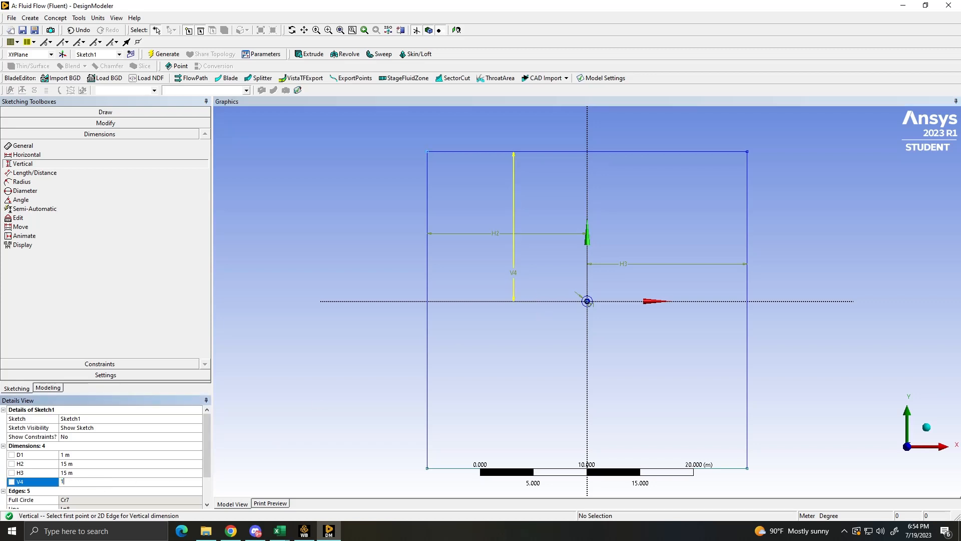
pyautogui.write('5')
pyautogui.press('Return')
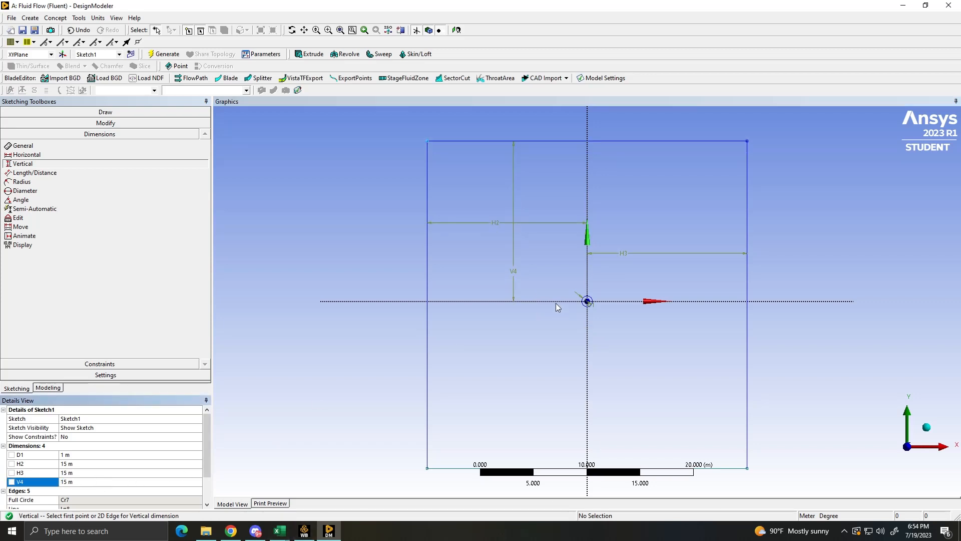
# - Add a vertical dimension from the horizontal axis to the rectangle's bottom edge and set it to 15 m
pyautogui.click(559, 301)
pyautogui.click(549, 469)
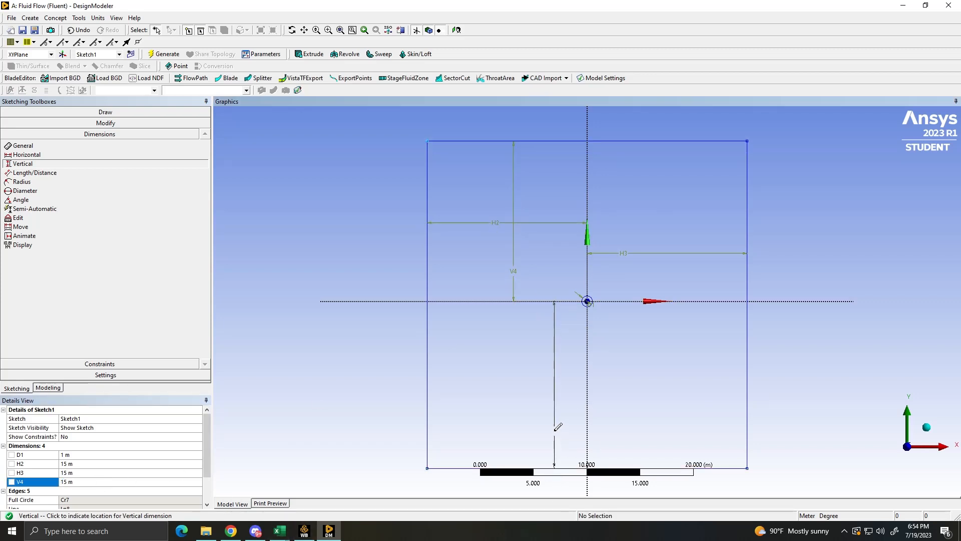
pyautogui.click(555, 426)
pyautogui.click(72, 490)
pyautogui.write('1')
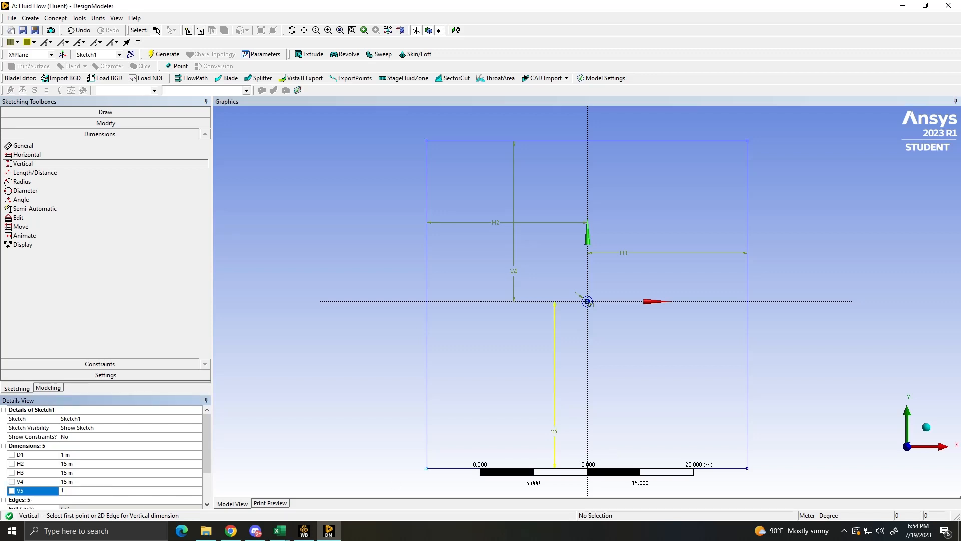
pyautogui.write('5')
pyautogui.press('Return')
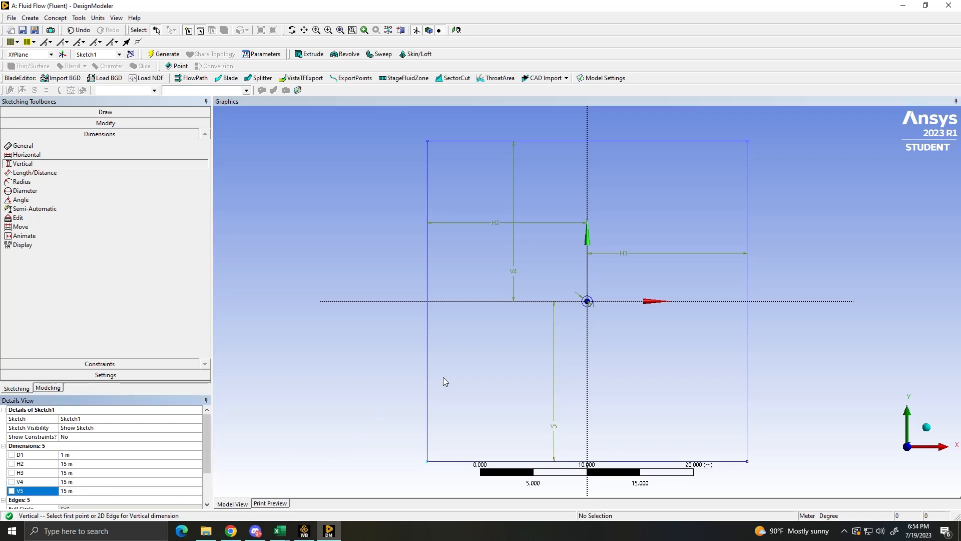
pyautogui.scroll(-5, 521, 386)
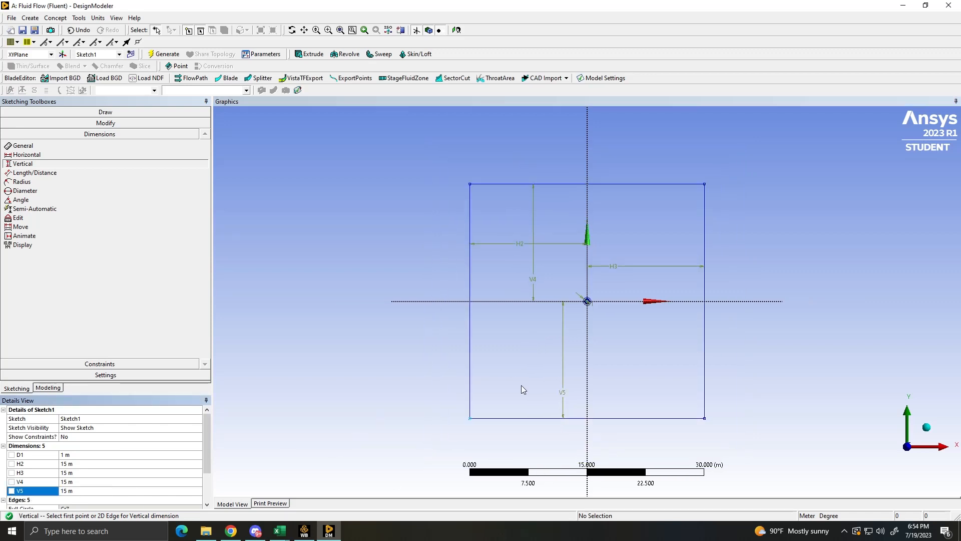
# - Create a surface from the whole square-and-circle sketch with Surfaces From Sketches, using Add Material, and generate it
pyautogui.click(56, 19)
pyautogui.click(57, 19)
pyautogui.click(57, 19)
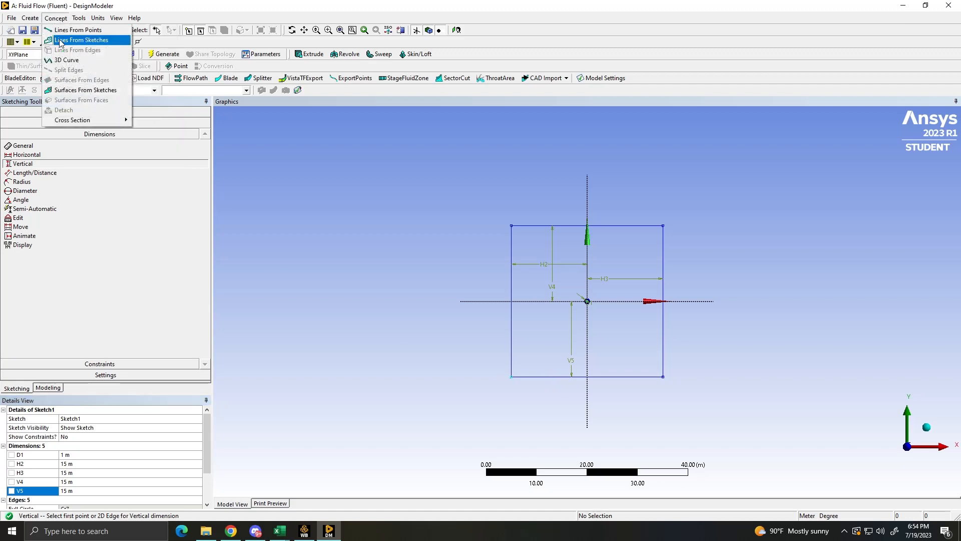
pyautogui.click(83, 90)
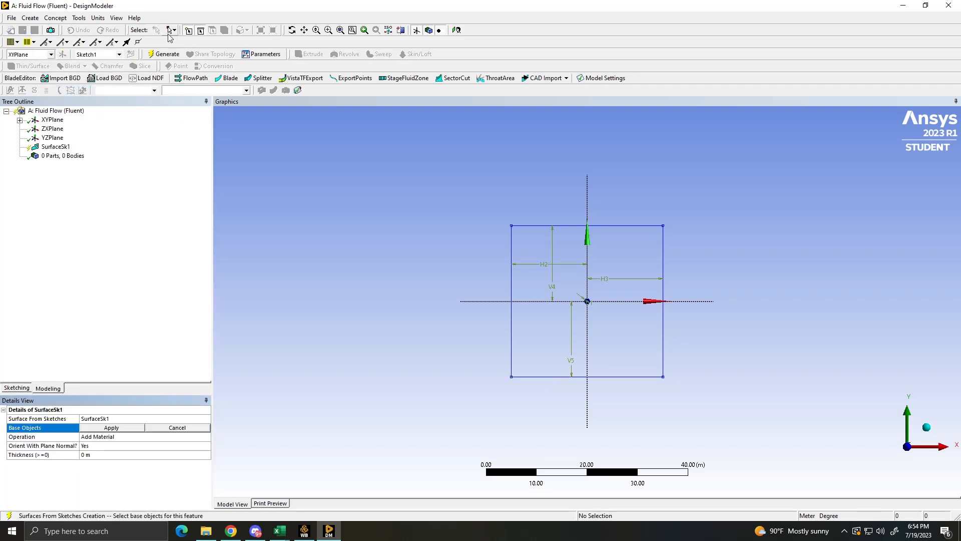
pyautogui.click(171, 32)
pyautogui.click(190, 52)
pyautogui.moveTo(442, 159); pyautogui.dragTo(700, 406)
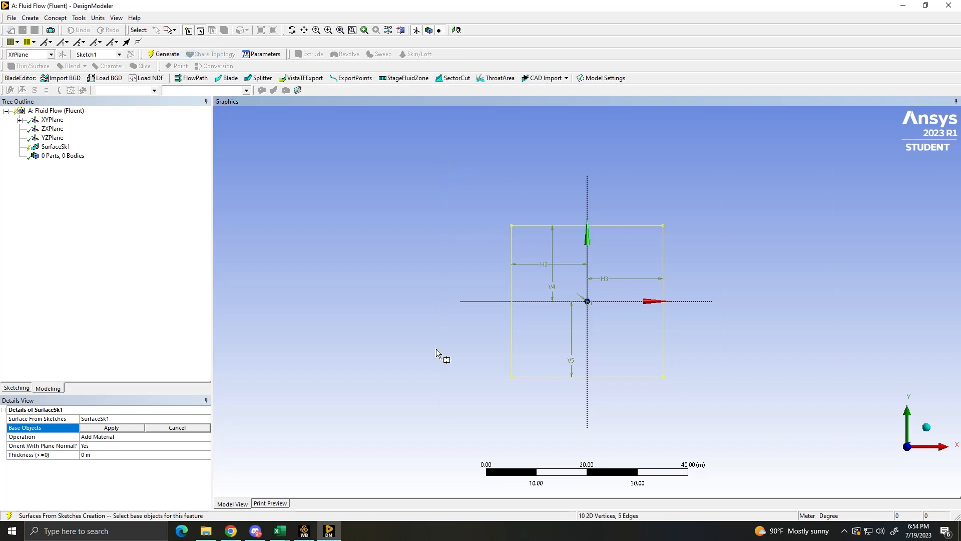
pyautogui.click(101, 425)
pyautogui.click(164, 54)
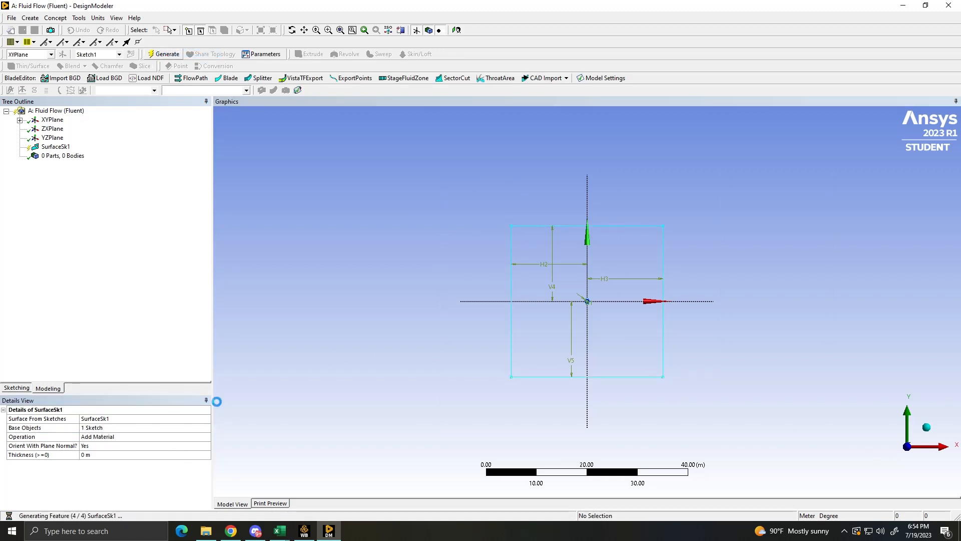
pyautogui.scroll(5, 631, 320)
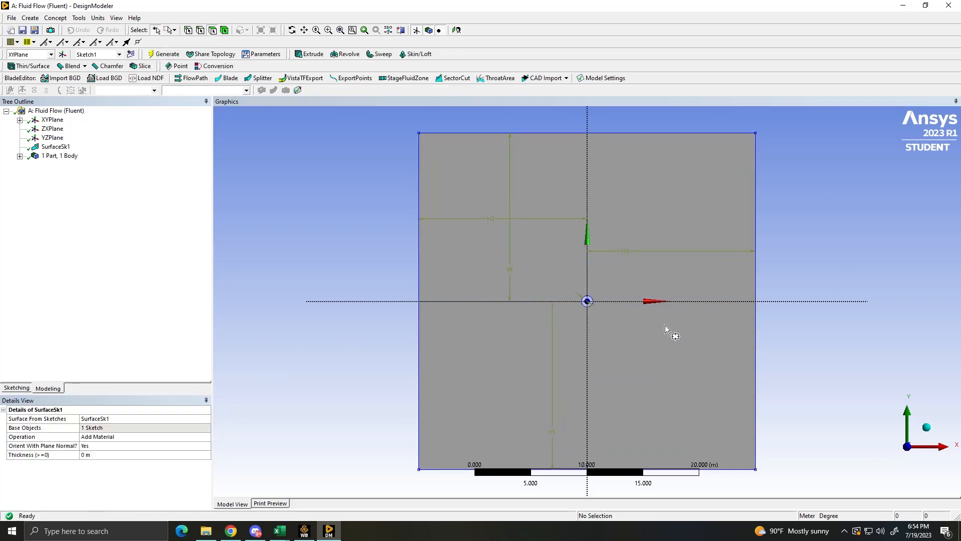
pyautogui.scroll(-2, 656, 308)
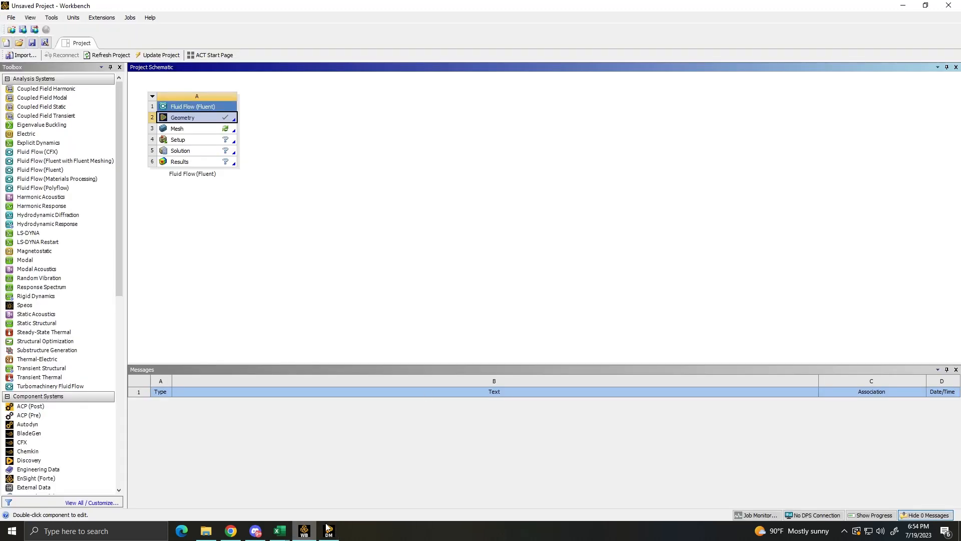
# - Switch to Workbench, open the Fluid Flow system's Mesh component in Meshing, and face the surface along the Z axis
pyautogui.click(305, 531)
pyautogui.doubleClick(195, 129)
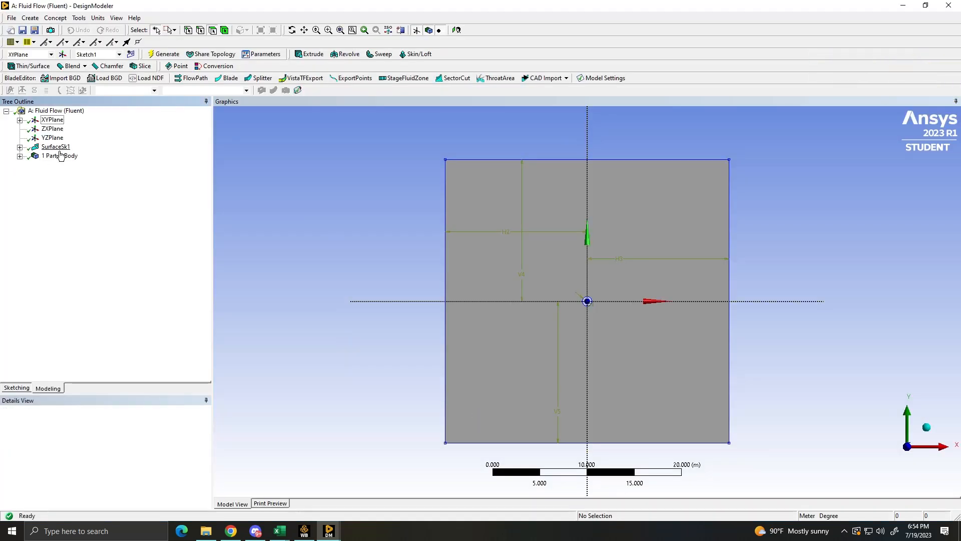
pyautogui.click(330, 531)
pyautogui.click(398, 506)
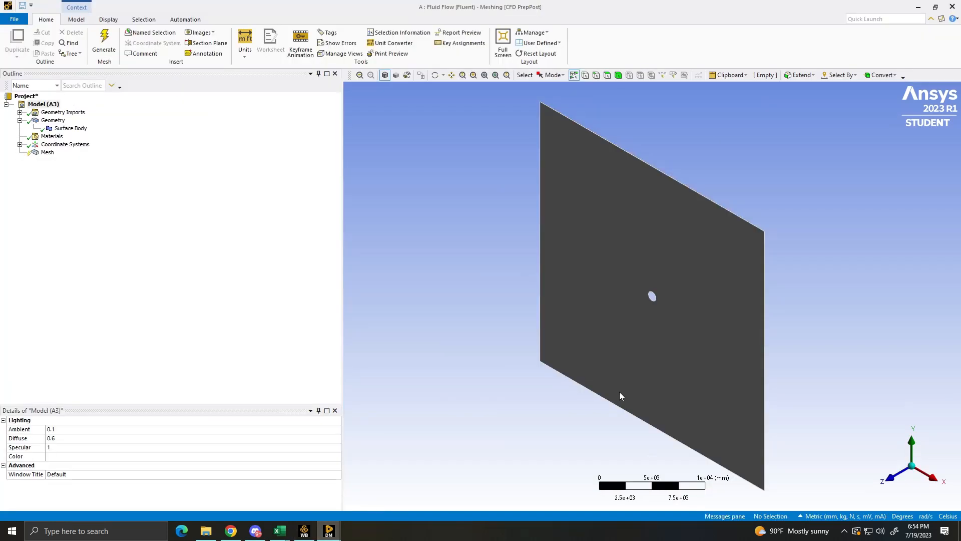
pyautogui.click(891, 476)
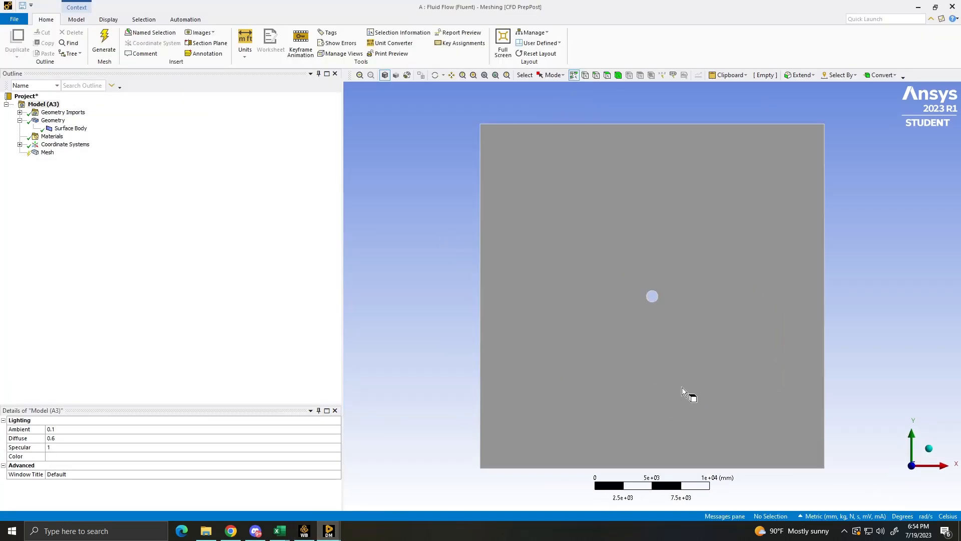
# - Generate a mesh of the surface body with the default settings and display it
pyautogui.click(104, 43)
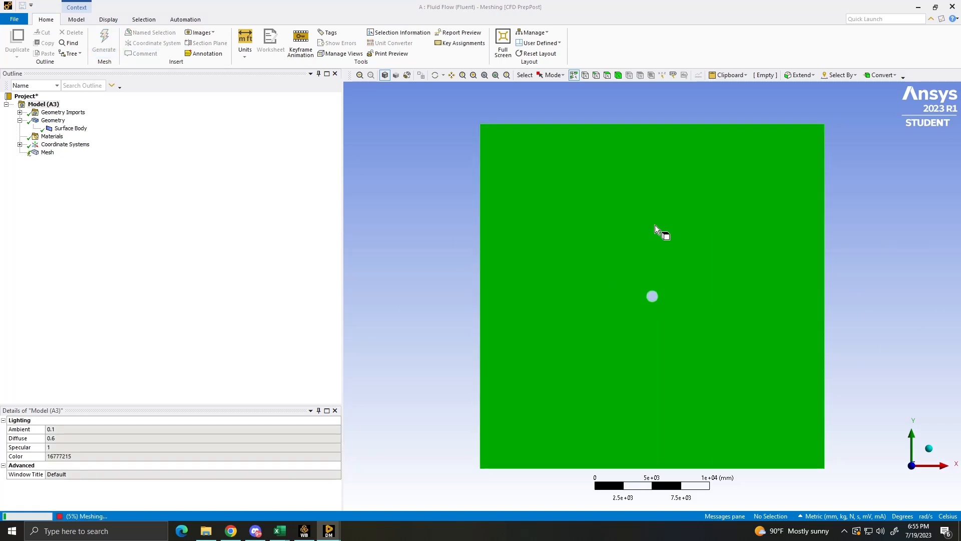
pyautogui.scroll(9, 691, 280)
pyautogui.scroll(-4, 701, 290)
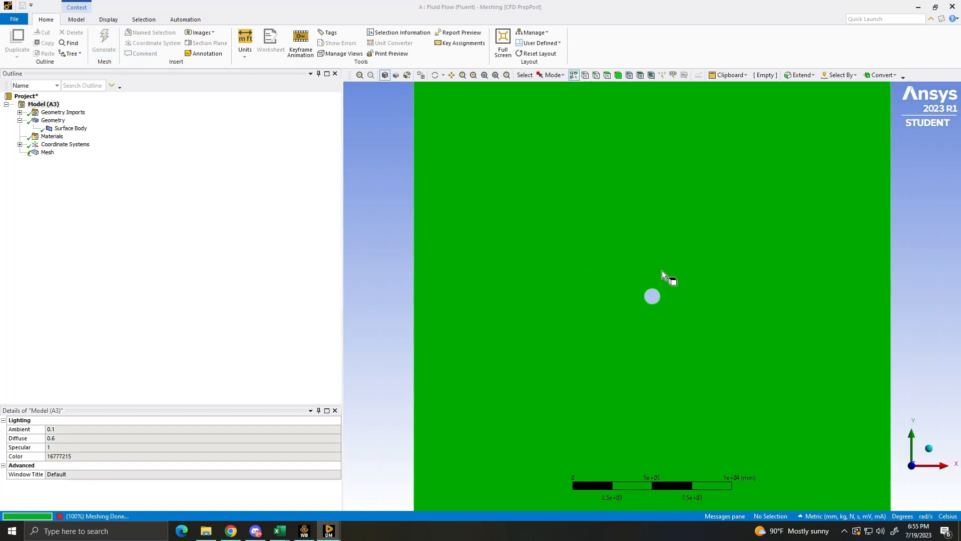
pyautogui.click(47, 152)
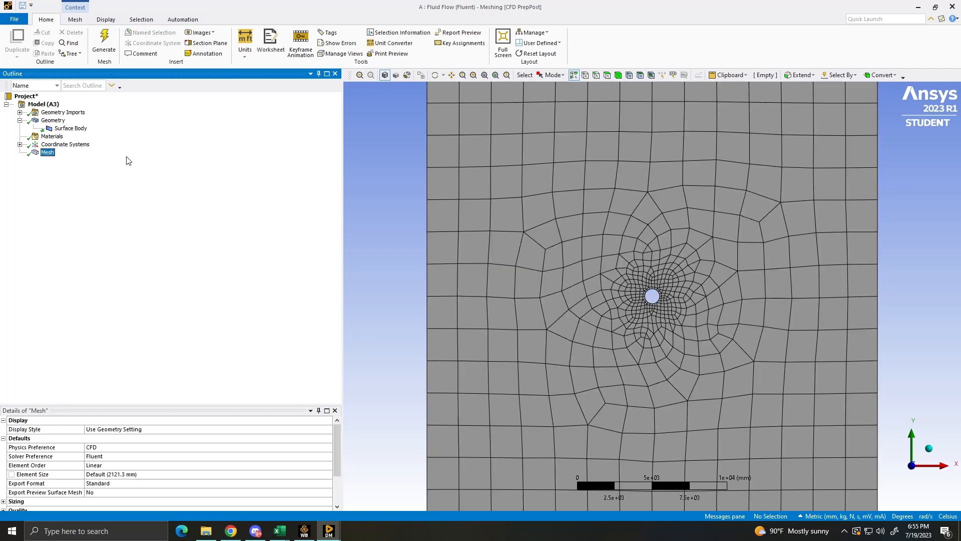
pyautogui.scroll(-2, 606, 253)
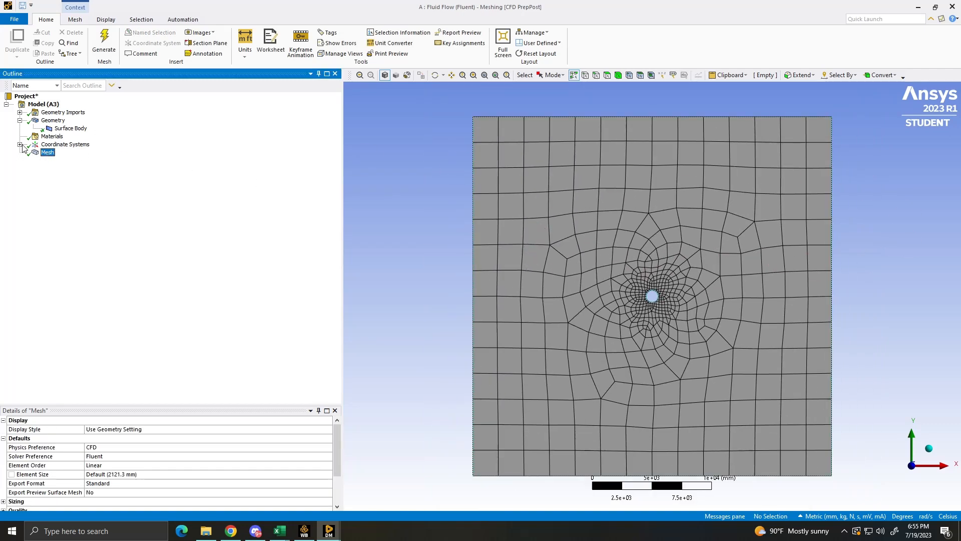
# - Insert a mesh method scoped to the surface body and set it to Triangles
pyautogui.rightClick(49, 153)
pyautogui.moveTo(75, 161)
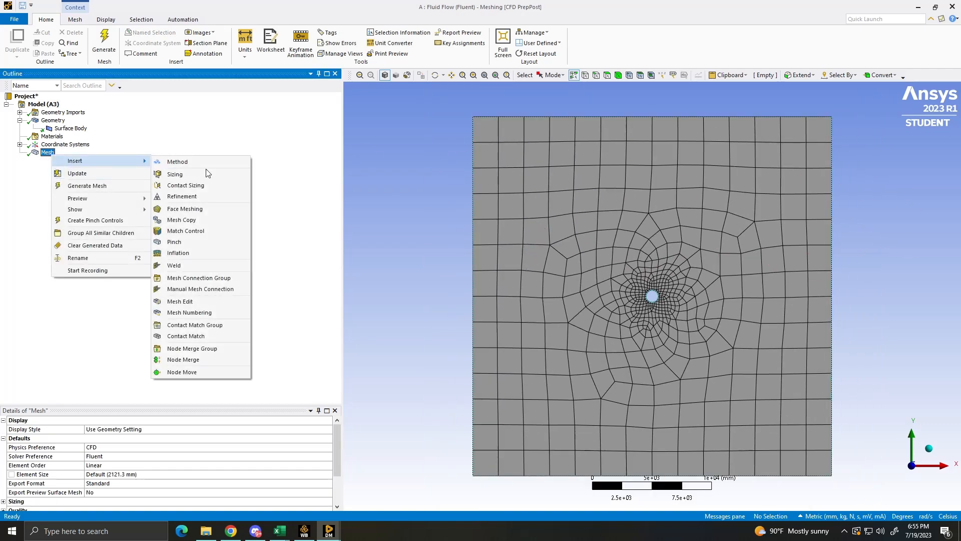
pyautogui.click(189, 162)
pyautogui.click(560, 310)
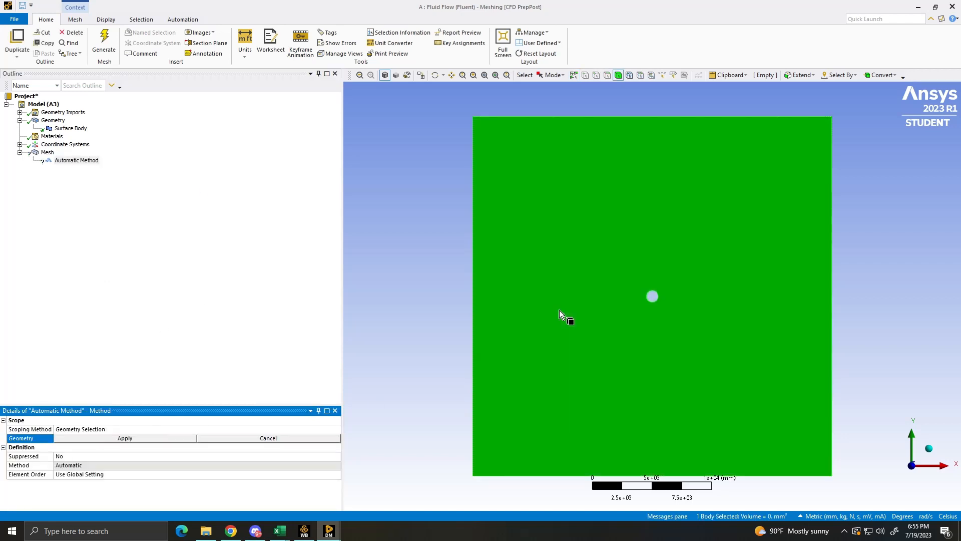
pyautogui.click(124, 439)
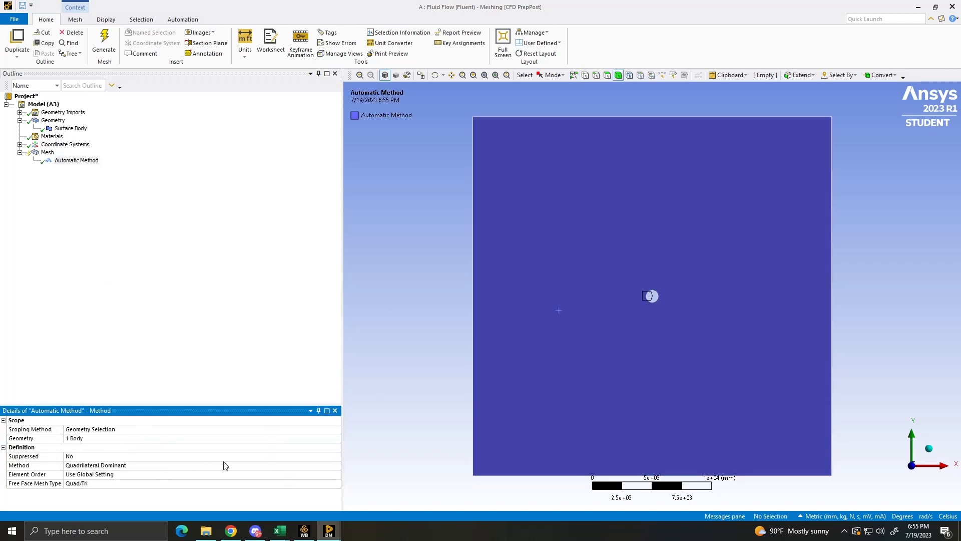
pyautogui.click(310, 466)
pyautogui.click(337, 465)
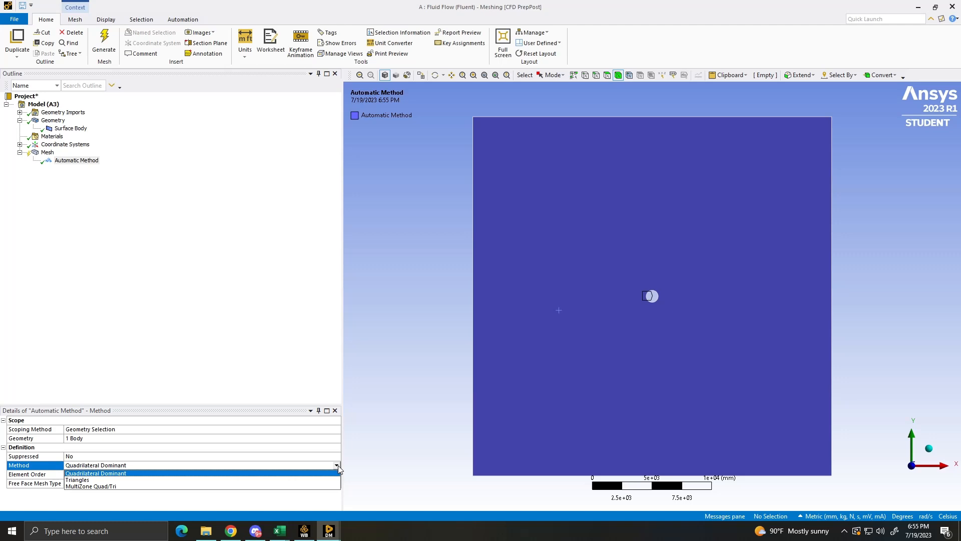
pyautogui.click(243, 480)
pyautogui.click(133, 265)
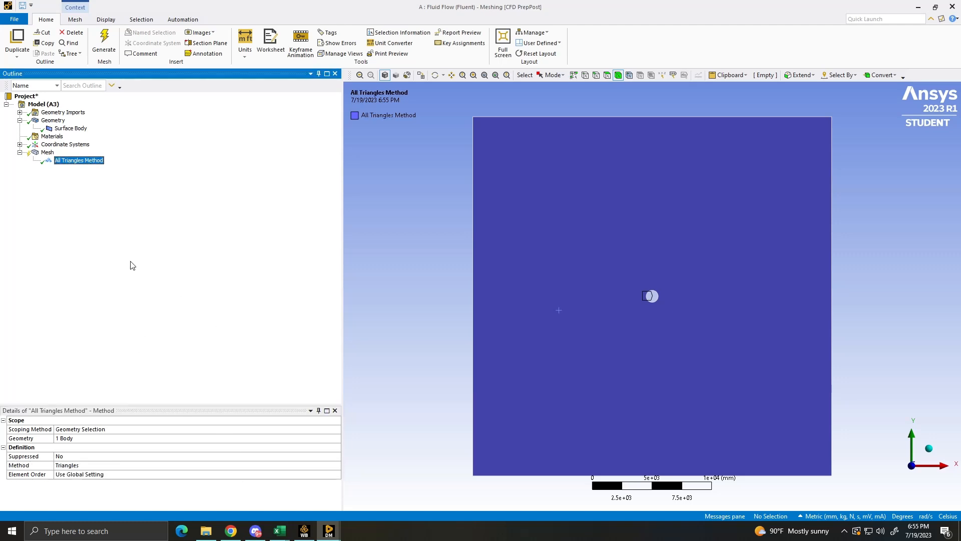
# - Regenerate the mesh with the triangles method and examine the elements around the circle
pyautogui.click(103, 42)
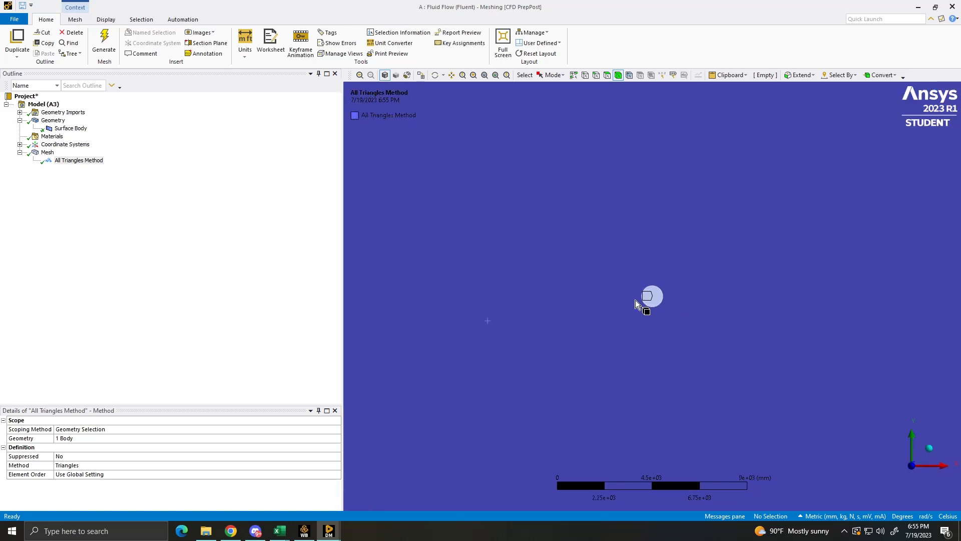
pyautogui.scroll(-3, 723, 306)
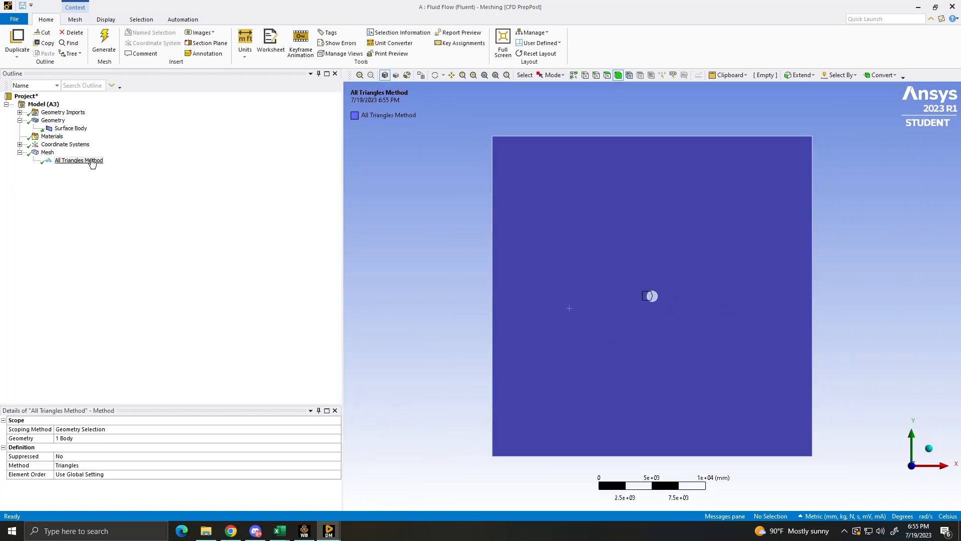
pyautogui.click(47, 152)
pyautogui.scroll(5, 646, 300)
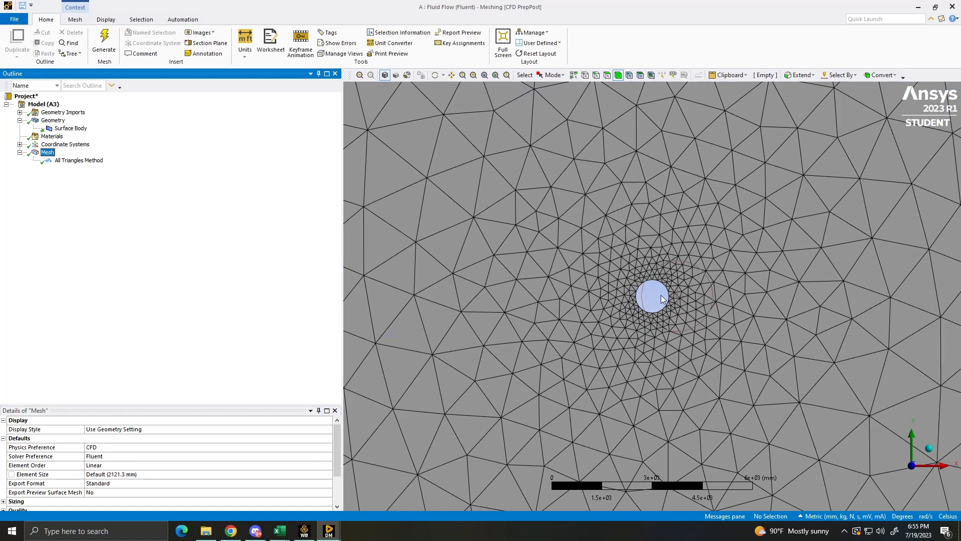
pyautogui.scroll(-5, 684, 292)
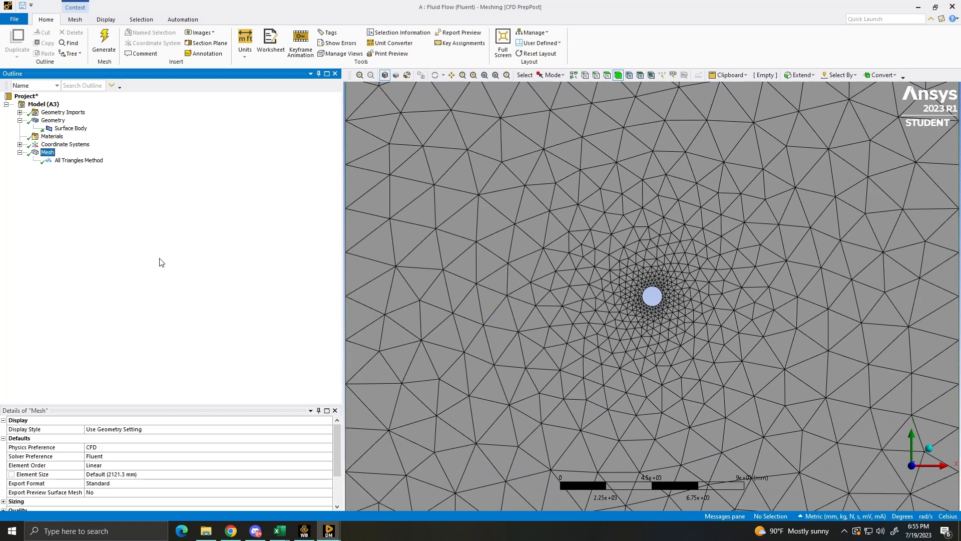
# - Insert a mesh sizing control scoped to the circle's edge
pyautogui.rightClick(58, 161)
pyautogui.moveTo(86, 170)
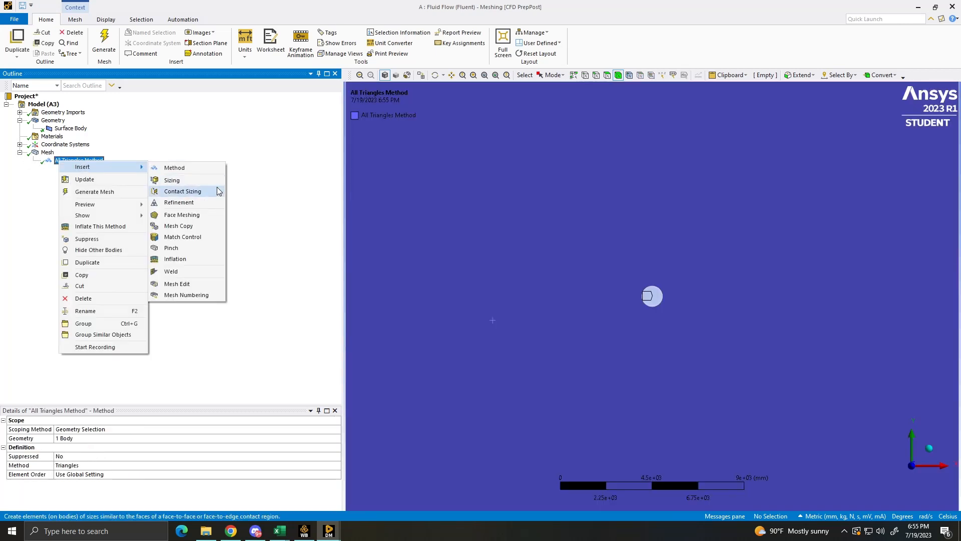
pyautogui.click(200, 181)
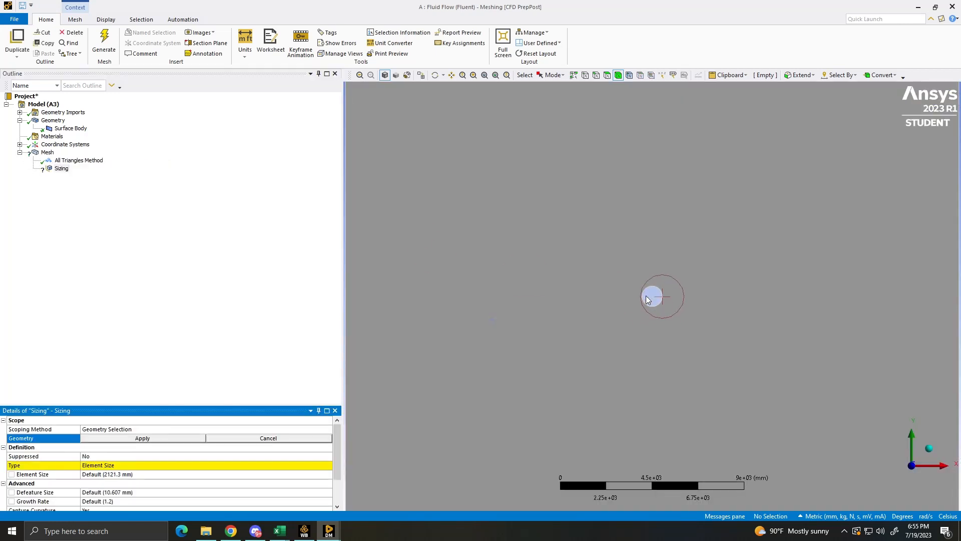
pyautogui.click(596, 75)
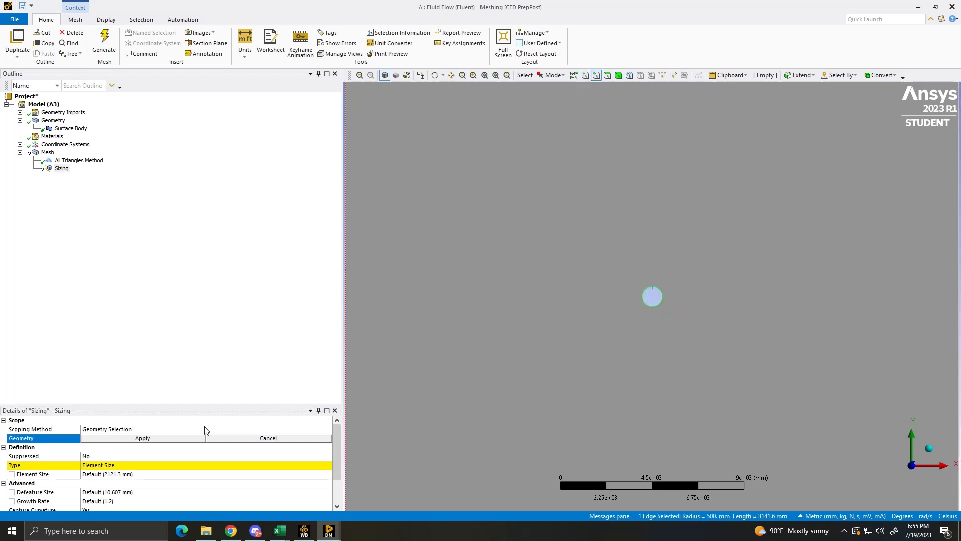
pyautogui.click(124, 439)
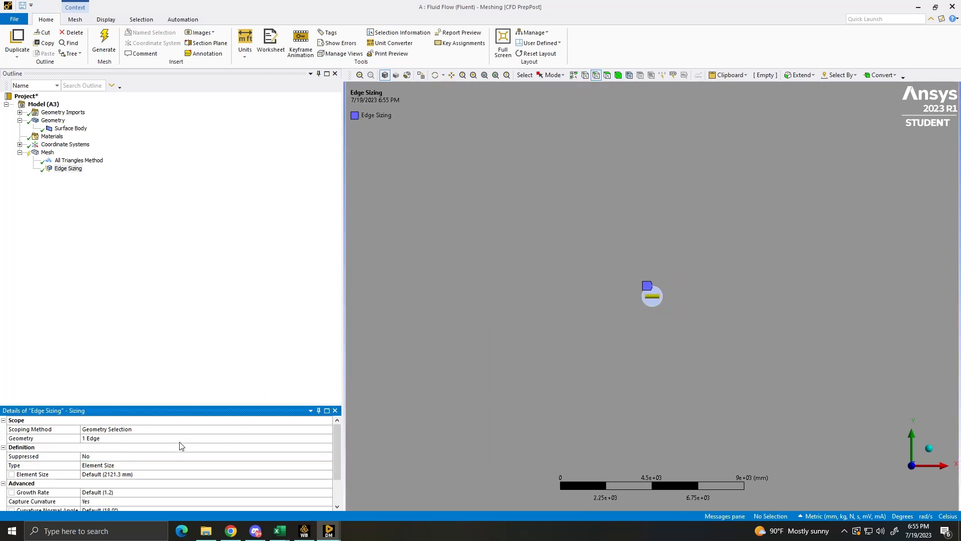
# - Define the circle's edge sizing by Number of Divisions, set it to 100, and check the divisions around the circle
pyautogui.click(147, 476)
pyautogui.click(127, 465)
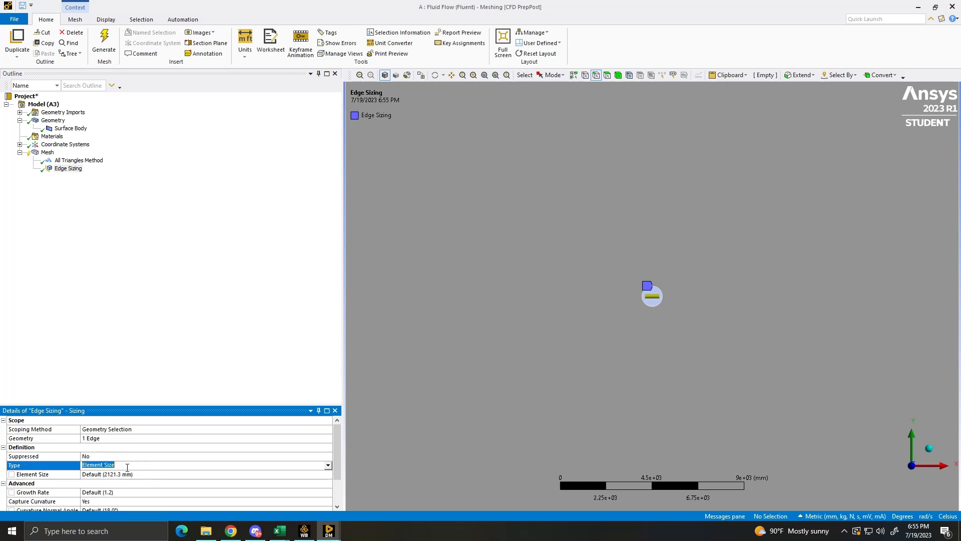
pyautogui.click(328, 465)
pyautogui.click(236, 490)
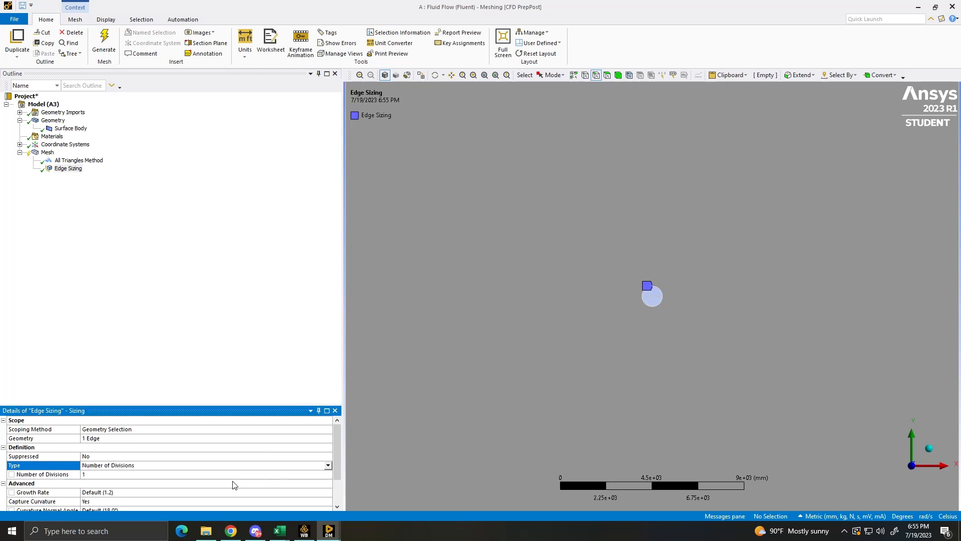
pyautogui.scroll(-1, 130, 461)
pyautogui.click(107, 439)
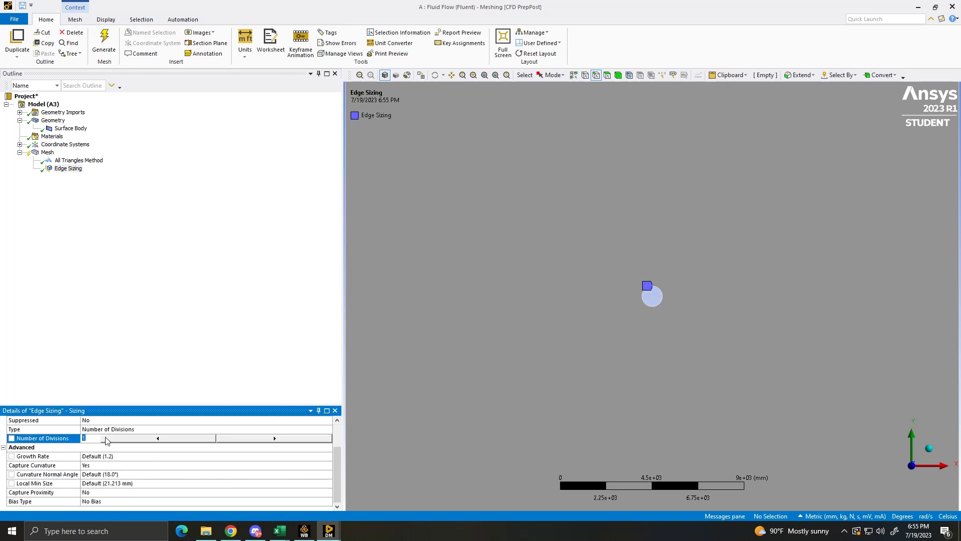
pyautogui.press('Return')
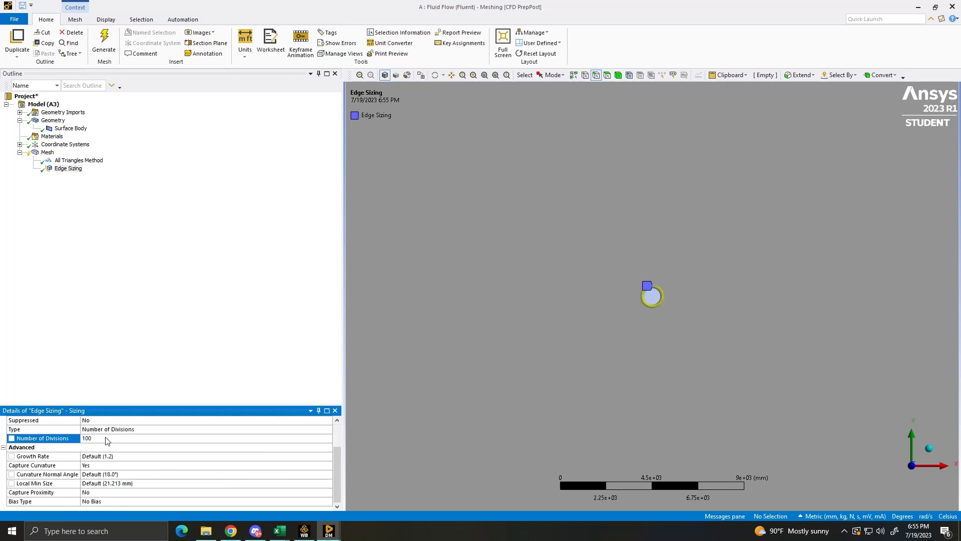
pyautogui.scroll(5, 611, 299)
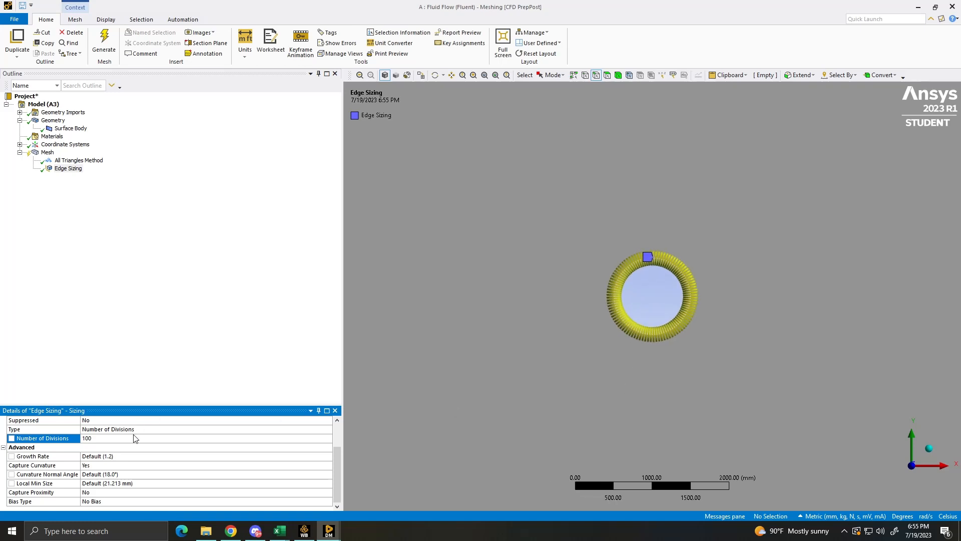
pyautogui.scroll(4, 536, 434)
pyautogui.scroll(-4, 545, 397)
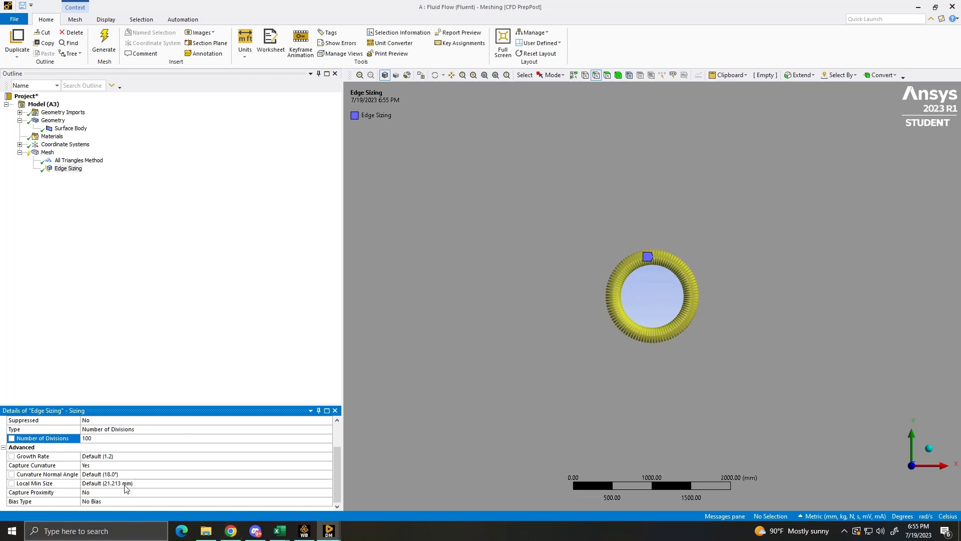
# - Turn off Capture Curvature for the circle's edge sizing and set its behavior to Hard
pyautogui.click(91, 468)
pyautogui.click(328, 465)
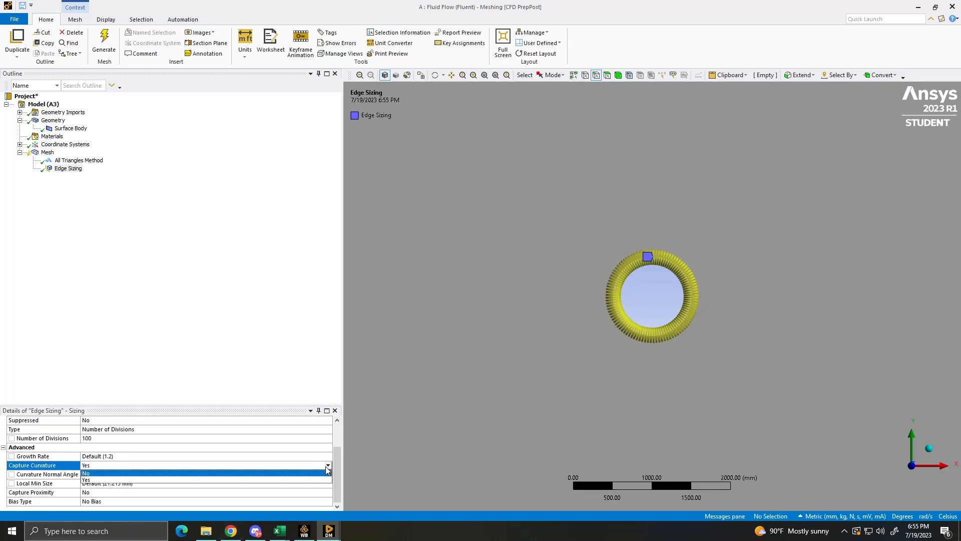
pyautogui.click(136, 481)
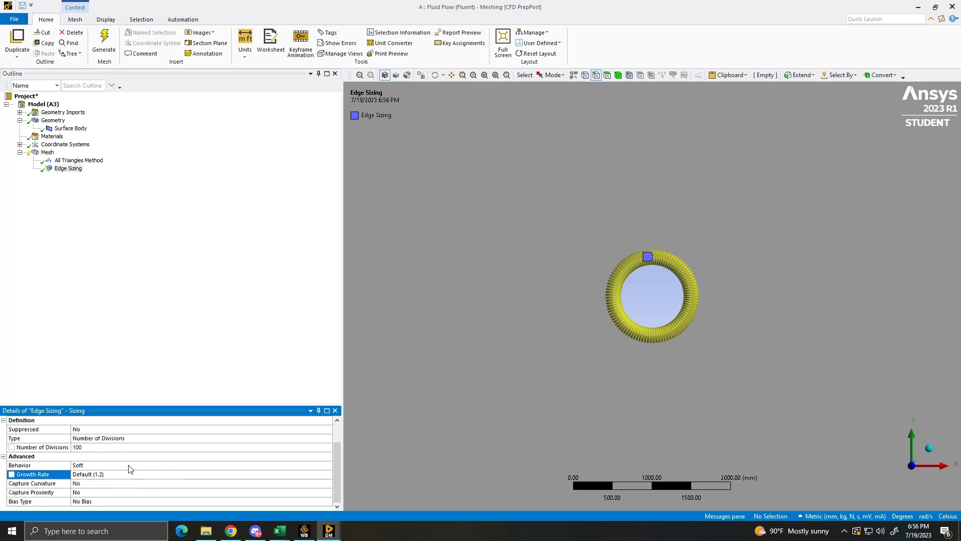
pyautogui.click(122, 465)
pyautogui.click(328, 465)
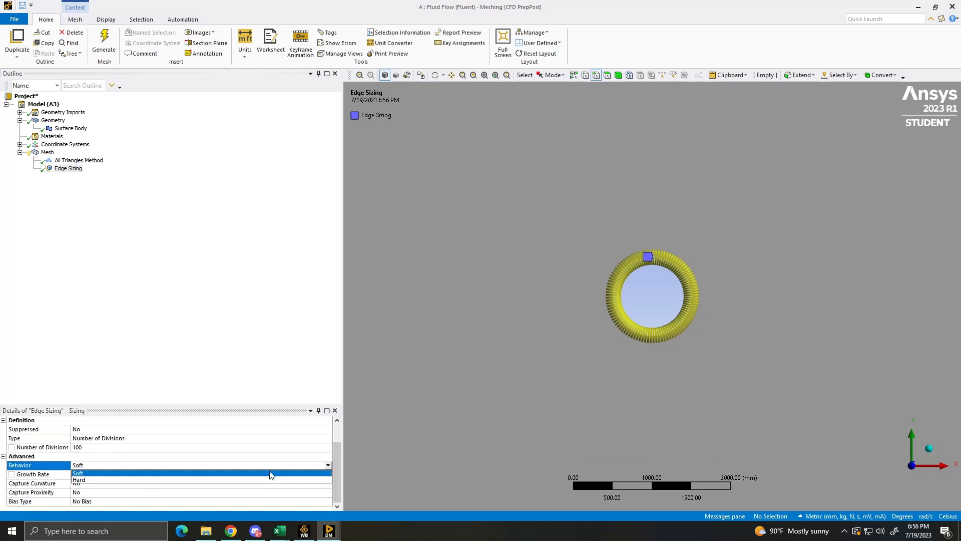
pyautogui.click(188, 483)
pyautogui.click(101, 382)
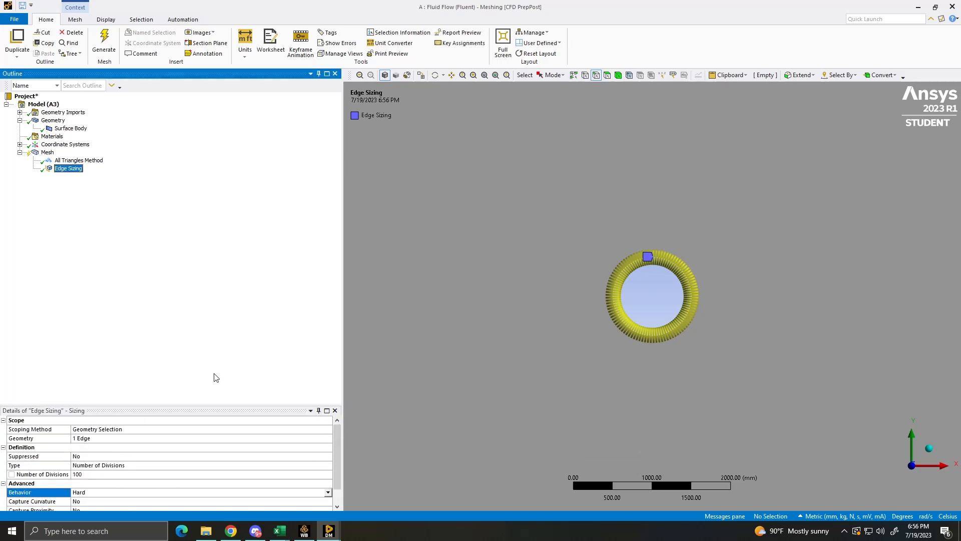
pyautogui.rightClick(55, 168)
pyautogui.rightClick(43, 153)
pyautogui.moveTo(92, 165)
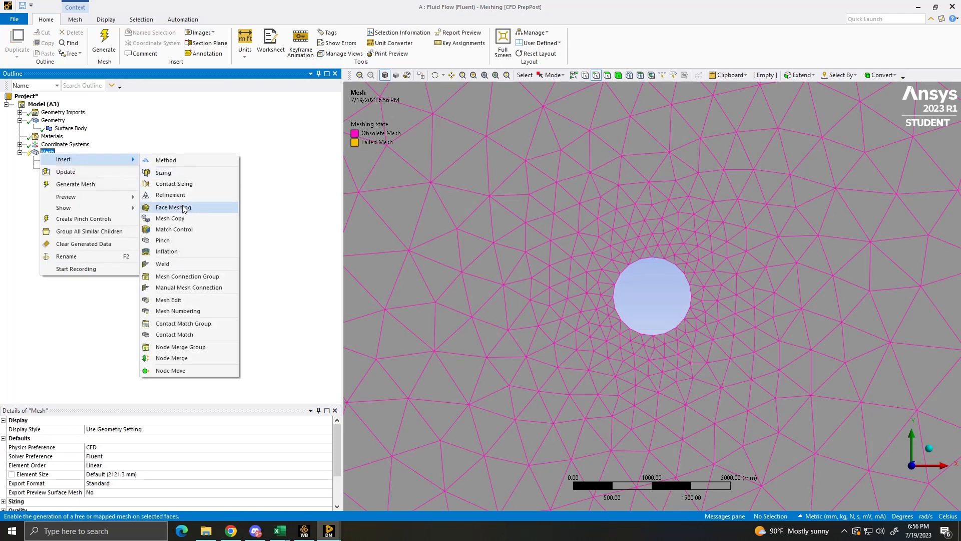
pyautogui.click(211, 122)
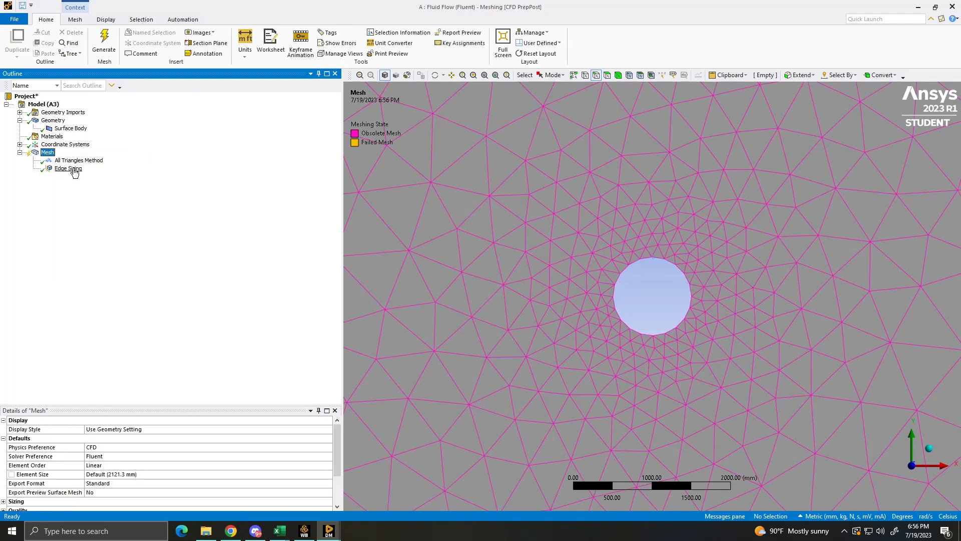
# - Insert an inflation control under the mesh and scope its geometry to the domain's face around the circle
pyautogui.rightClick(45, 154)
pyautogui.moveTo(94, 159)
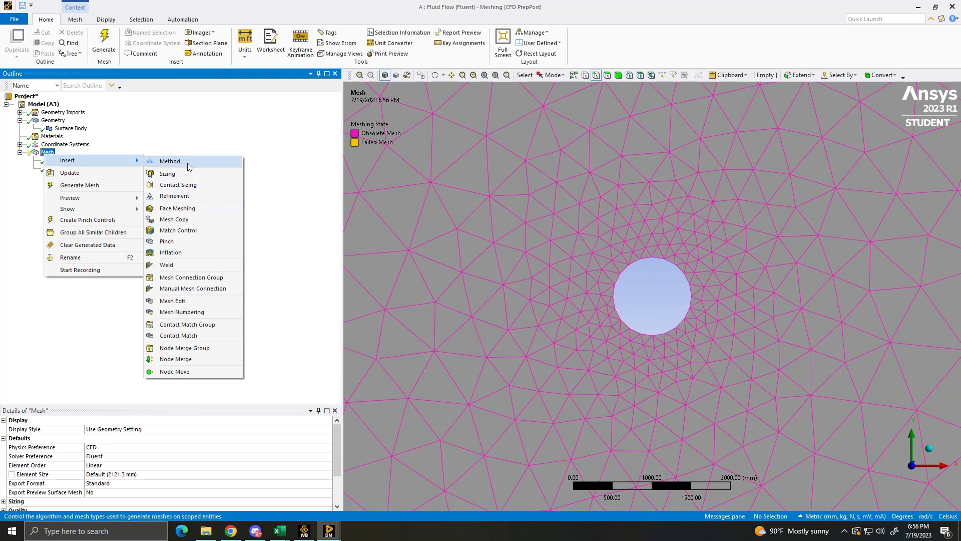
pyautogui.click(191, 253)
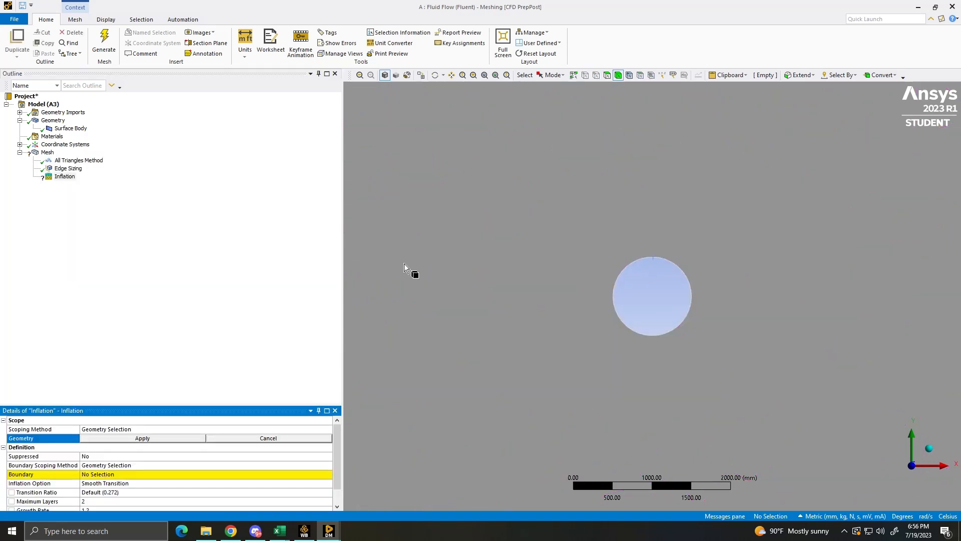
pyautogui.scroll(-2, 781, 300)
pyautogui.scroll(-2, 461, 366)
pyautogui.scroll(-1, 461, 367)
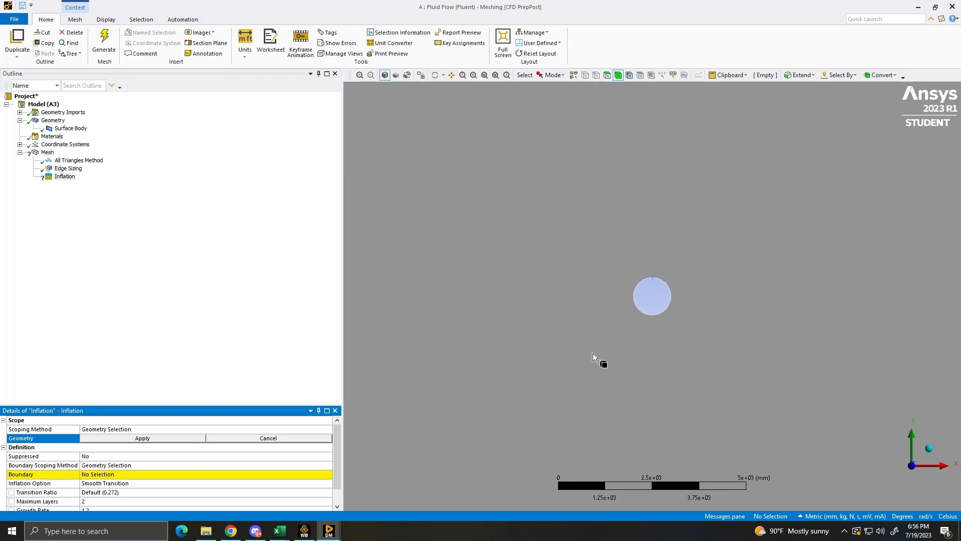
pyautogui.click(516, 306)
pyautogui.click(174, 436)
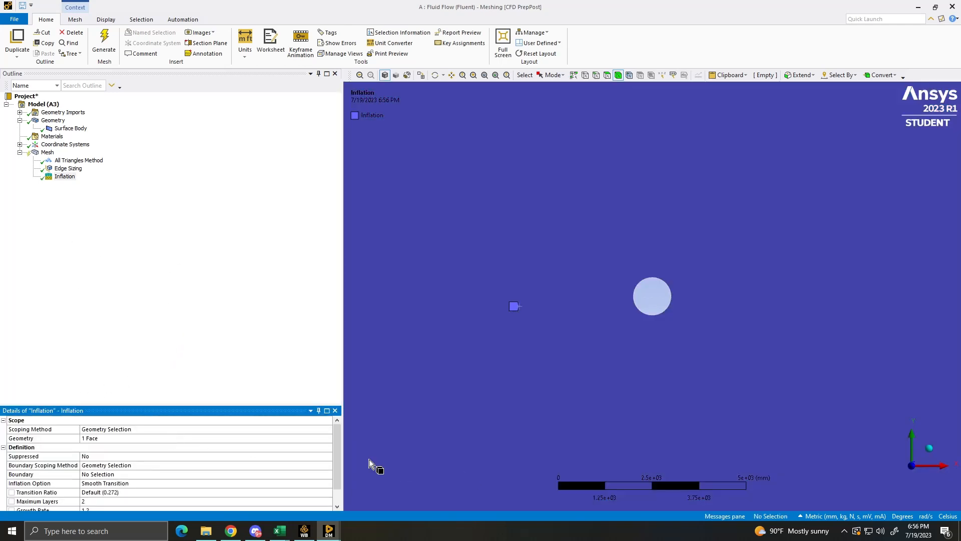
# - Assign the circle's edge as the inflation boundary, using Geometry Selection as the boundary scoping method
pyautogui.click(111, 465)
pyautogui.click(329, 465)
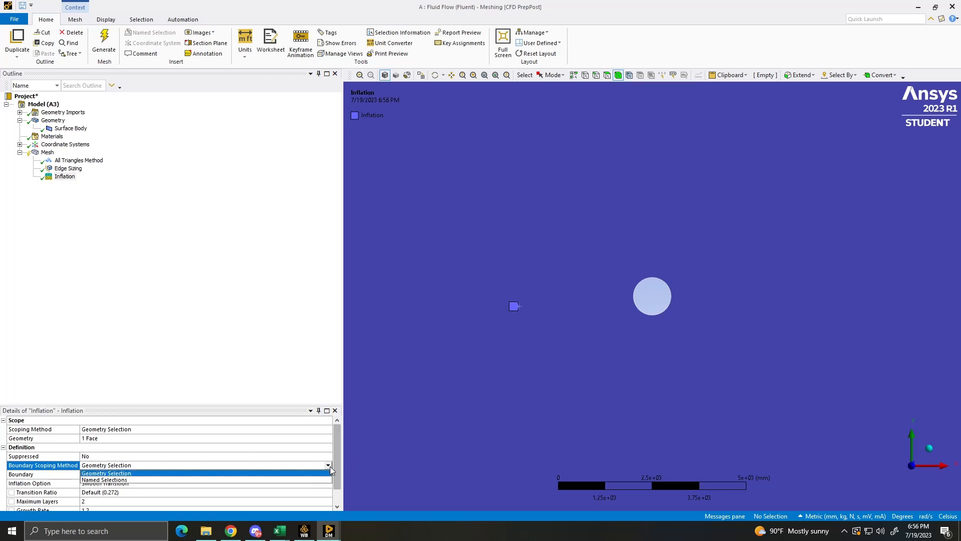
pyautogui.click(161, 456)
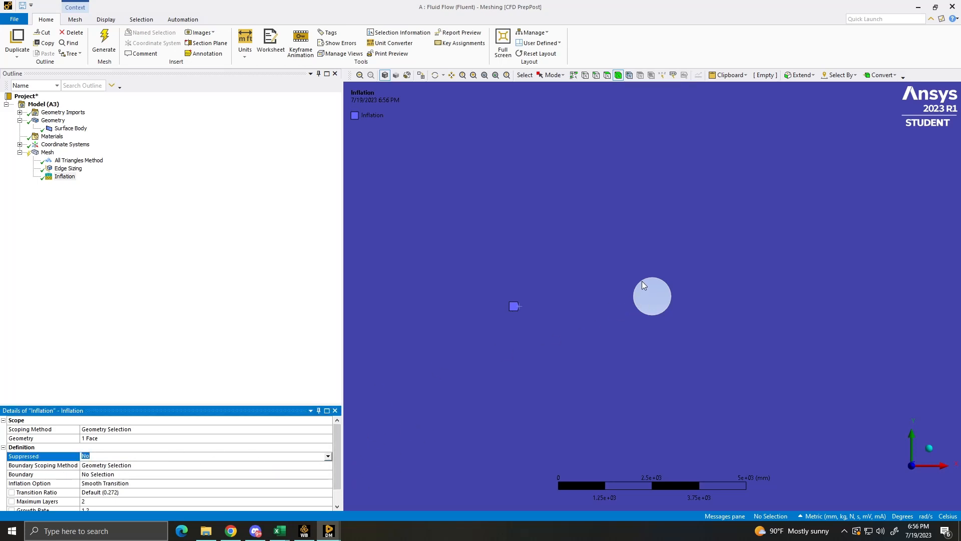
pyautogui.click(596, 74)
pyautogui.click(666, 283)
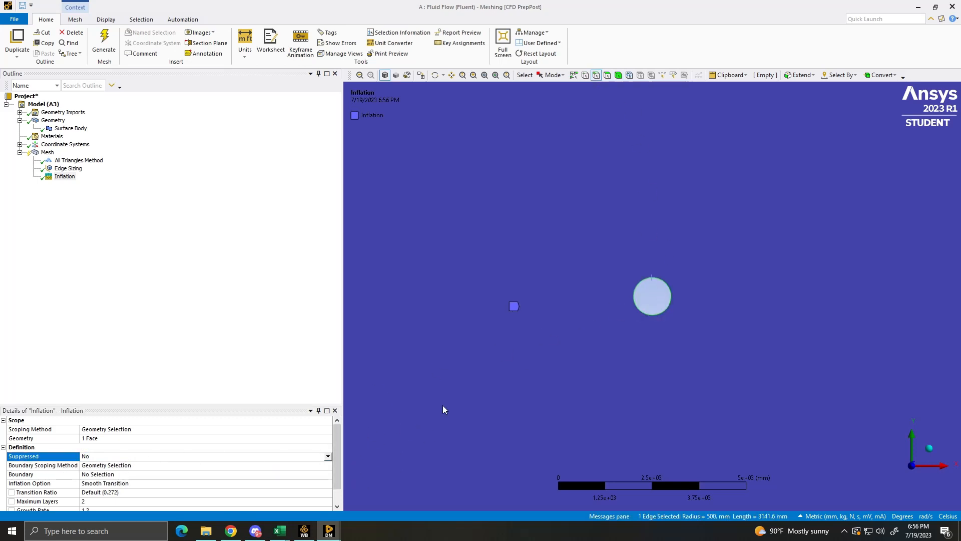
pyautogui.click(114, 465)
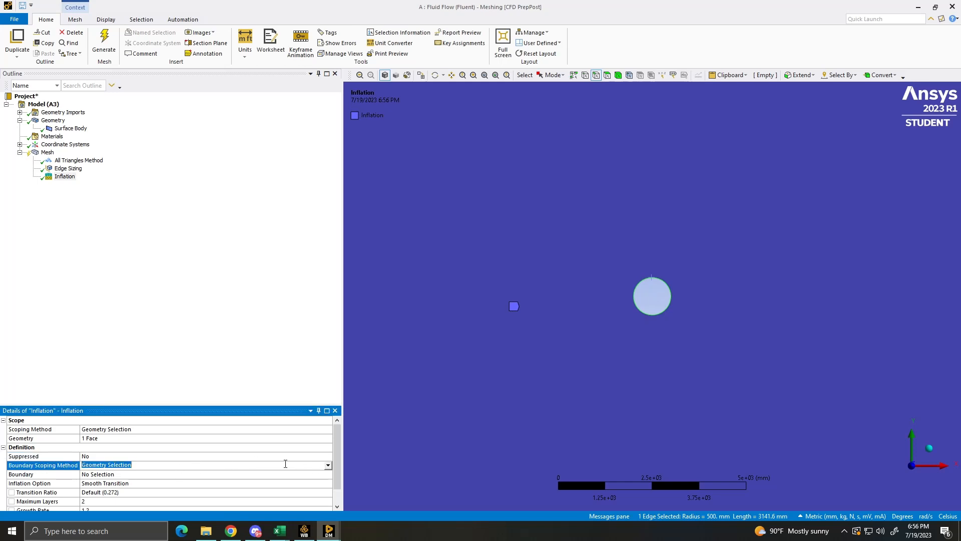
pyautogui.scroll(-1, 218, 447)
pyautogui.click(326, 446)
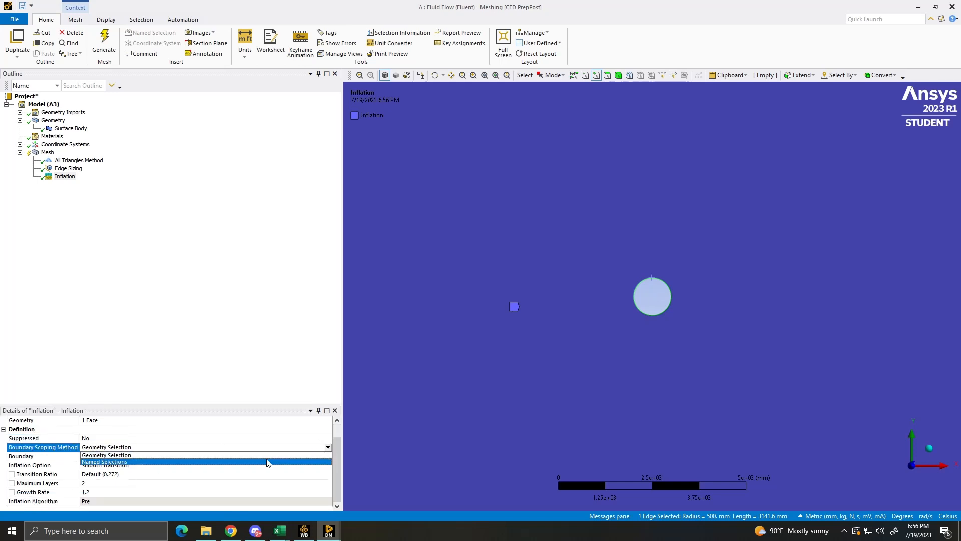
pyautogui.click(243, 456)
pyautogui.click(154, 456)
pyautogui.click(186, 456)
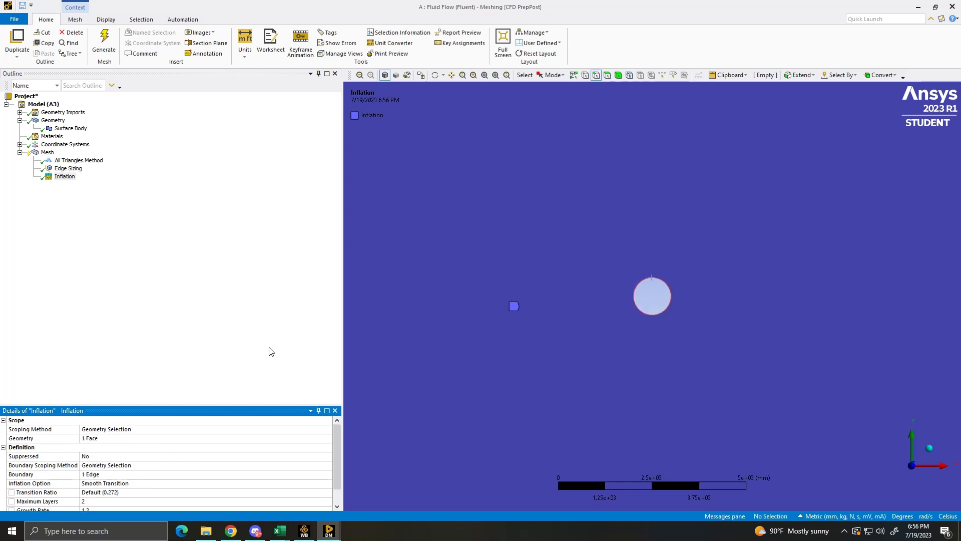
# - Define the inflation by First Layer Thickness with a 0.5 mm first layer height, 120 maximum layers and a growth rate of 1.05
pyautogui.scroll(-1, 71, 430)
pyautogui.click(216, 465)
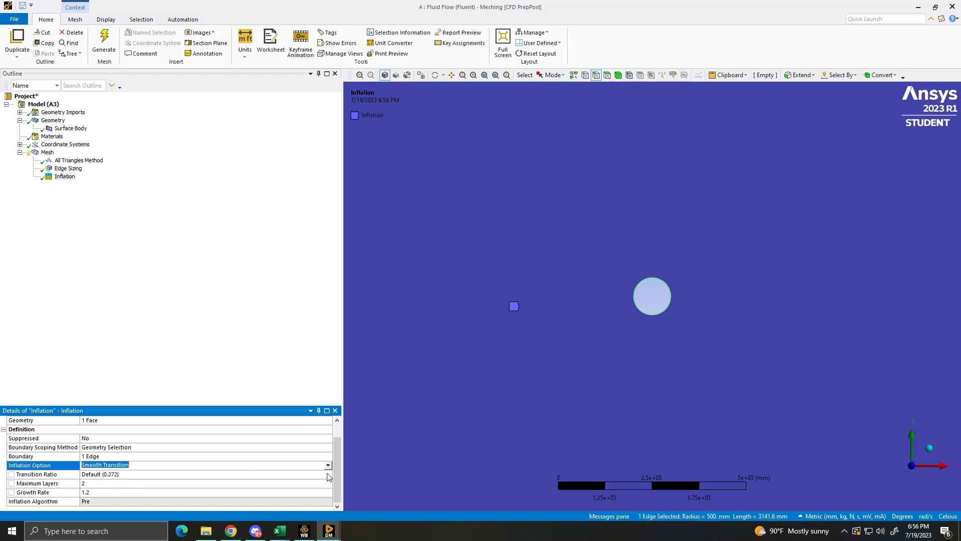
pyautogui.click(328, 465)
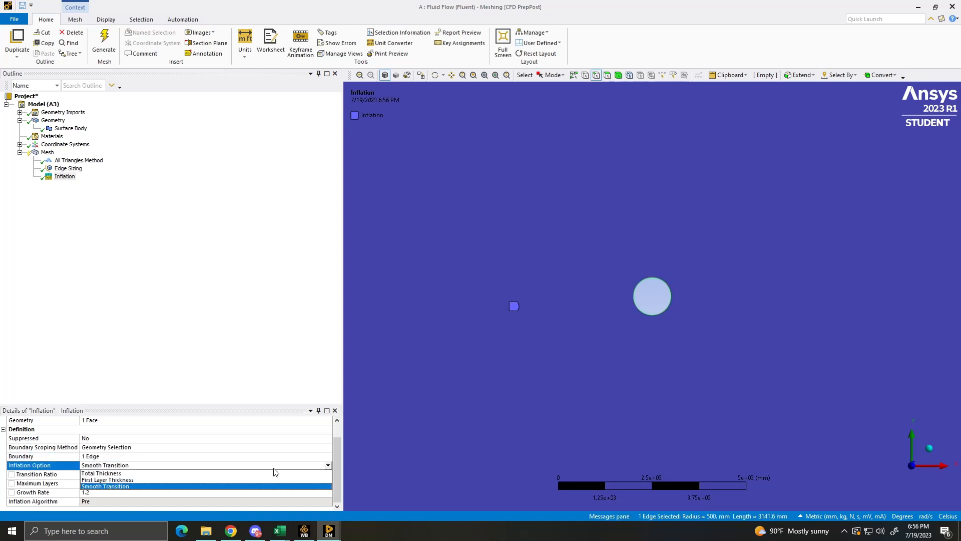
pyautogui.click(120, 480)
pyautogui.click(111, 491)
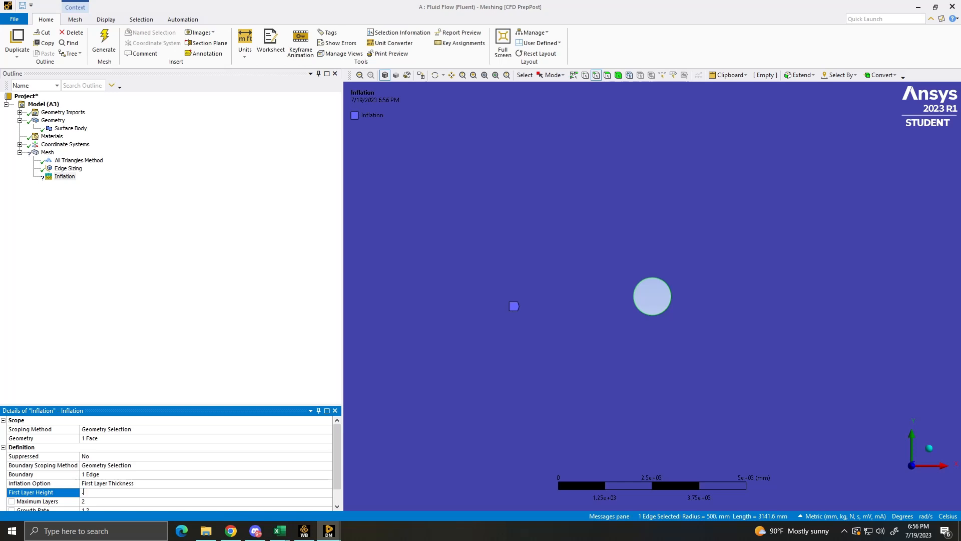
pyautogui.scroll(-1, 95, 491)
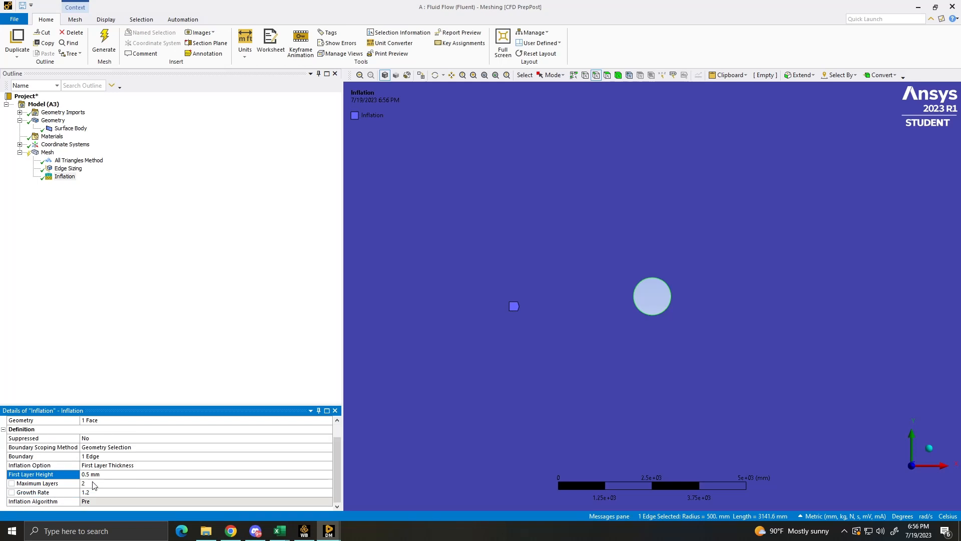
pyautogui.click(99, 482)
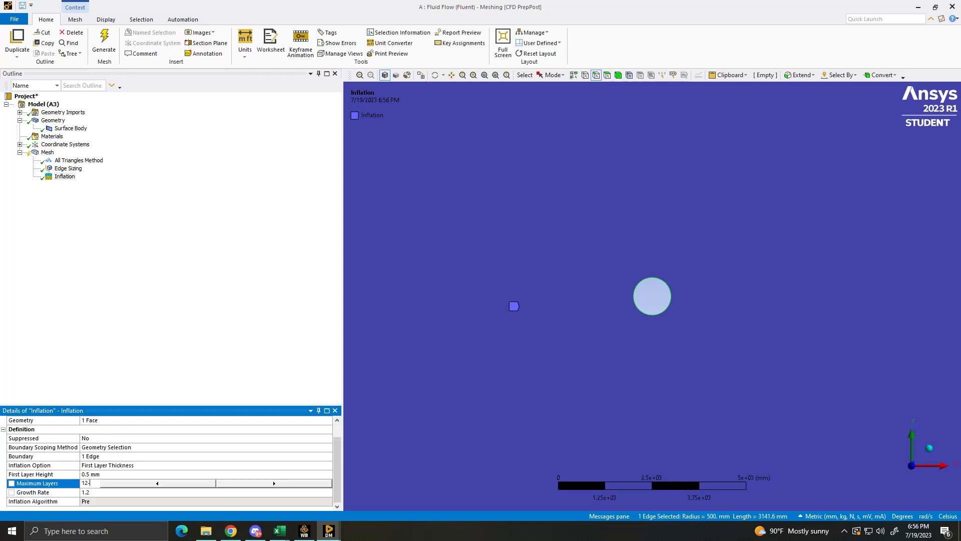
pyautogui.click(99, 491)
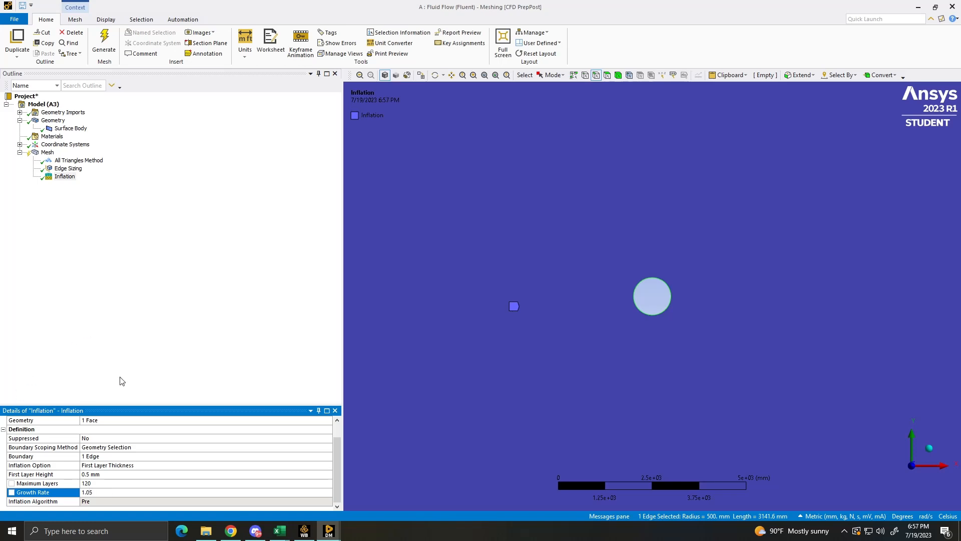
pyautogui.click(95, 388)
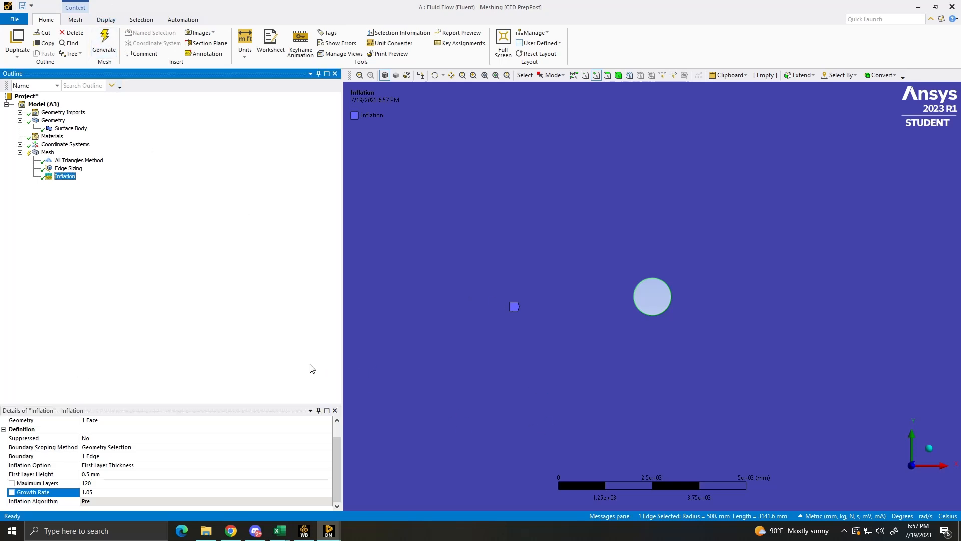
# - Regenerate the mesh with the inflation and examine the layers around the circle
pyautogui.click(104, 44)
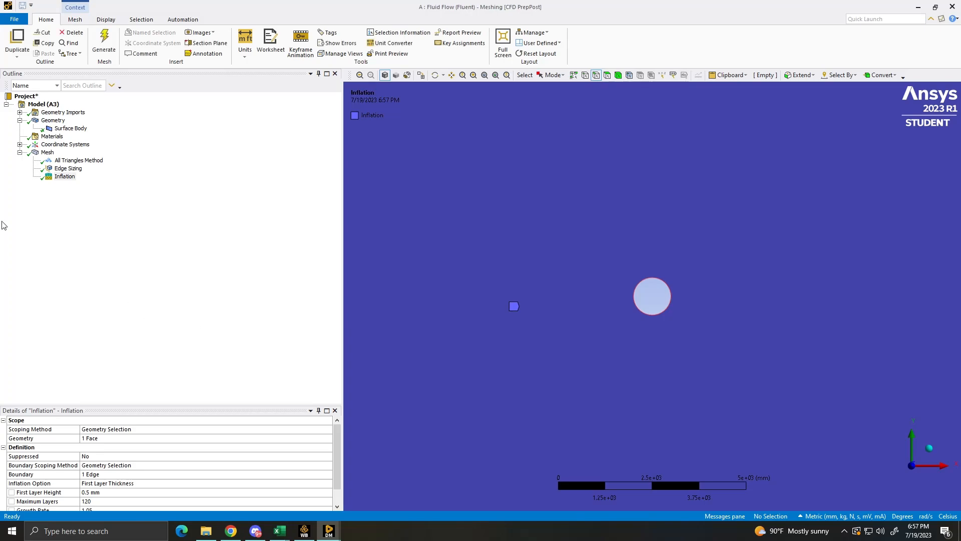
pyautogui.click(48, 152)
pyautogui.scroll(-4, 593, 242)
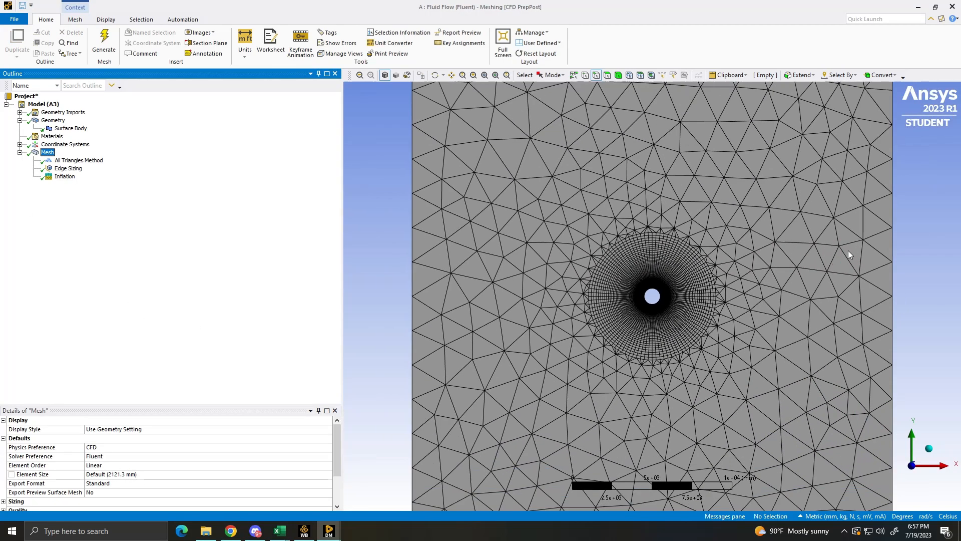
pyautogui.scroll(-2, 816, 295)
pyautogui.scroll(5, 759, 323)
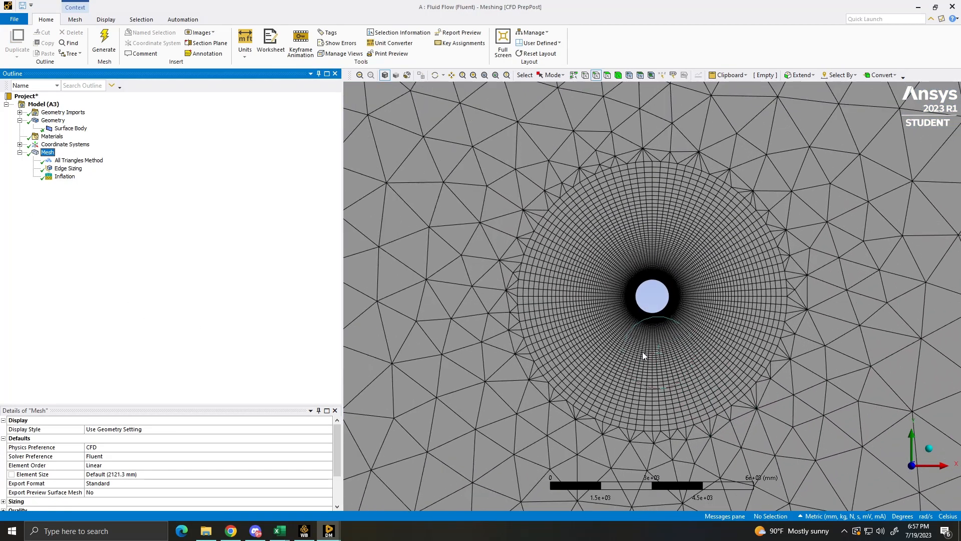
pyautogui.scroll(-1, 643, 356)
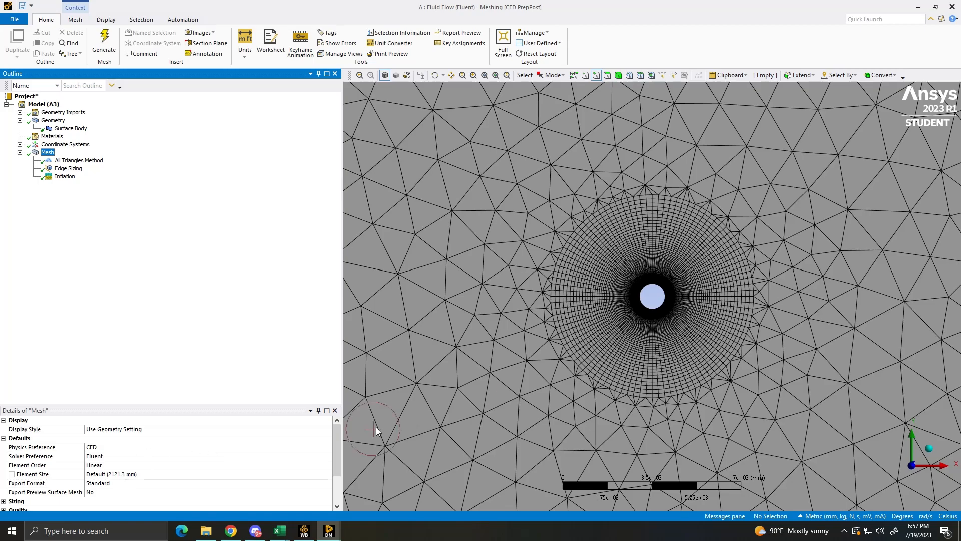
pyautogui.scroll(6, 679, 346)
pyautogui.scroll(4, 638, 381)
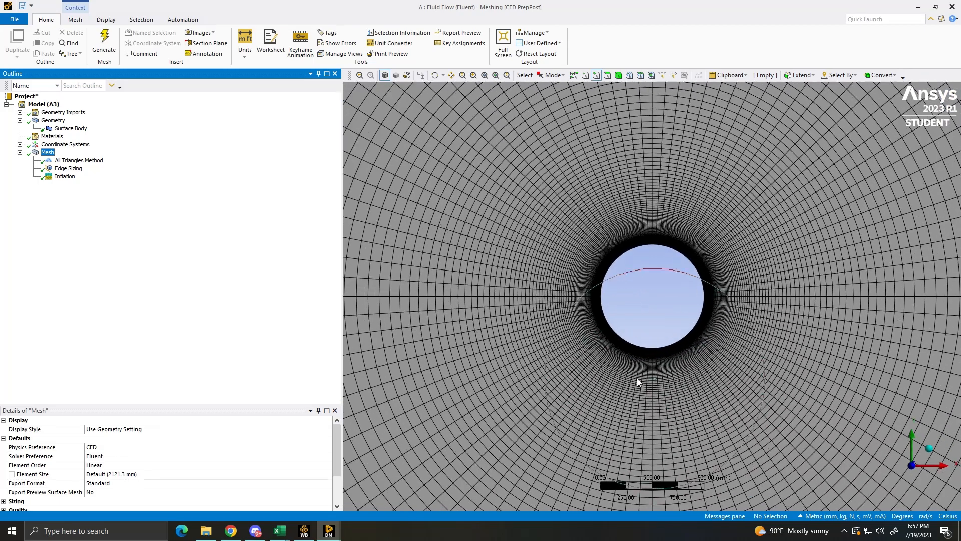
pyautogui.scroll(-6, 626, 388)
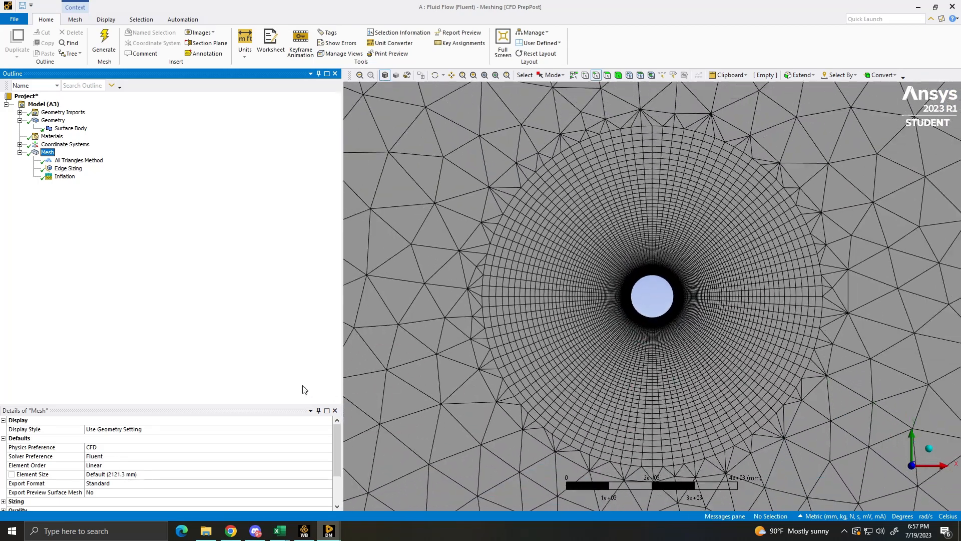
# - Set the inflation growth rate to 1.02 and regenerate the mesh to check the layers near the circle
pyautogui.click(64, 177)
pyautogui.scroll(-1, 105, 478)
pyautogui.click(101, 491)
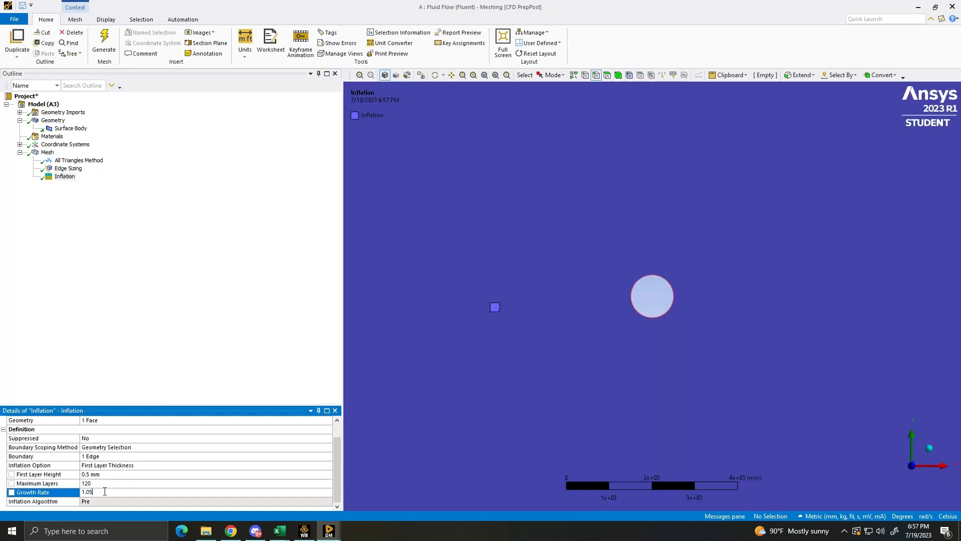
pyautogui.press('BackSpace')
pyautogui.write('2')
pyautogui.click(104, 43)
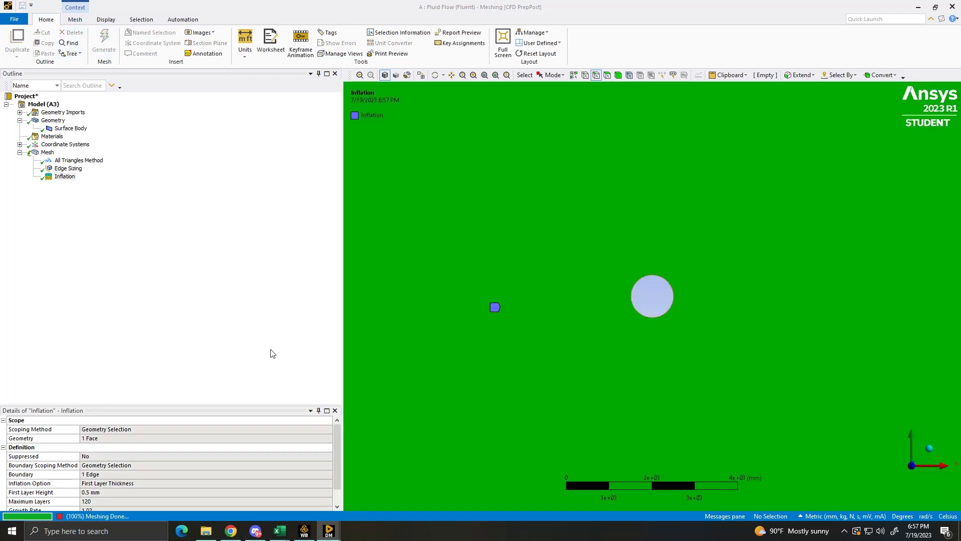
pyautogui.click(47, 152)
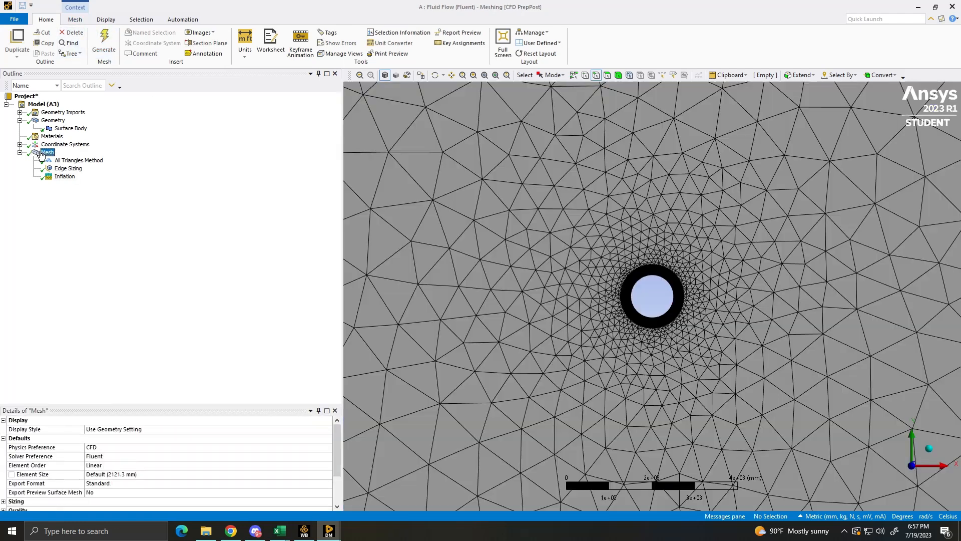
pyautogui.scroll(5, 625, 385)
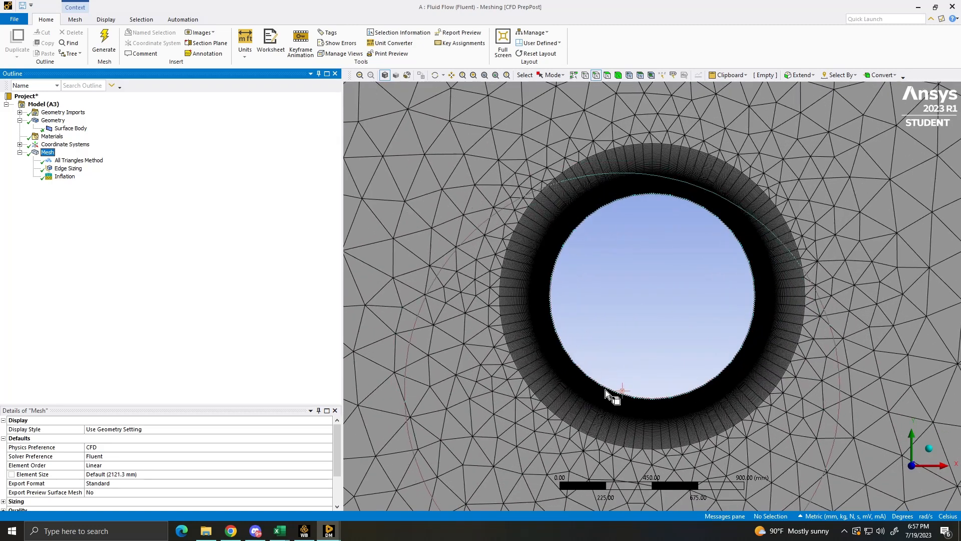
# - Set the inflation growth rate to 1.04 and regenerate the mesh
pyautogui.click(64, 176)
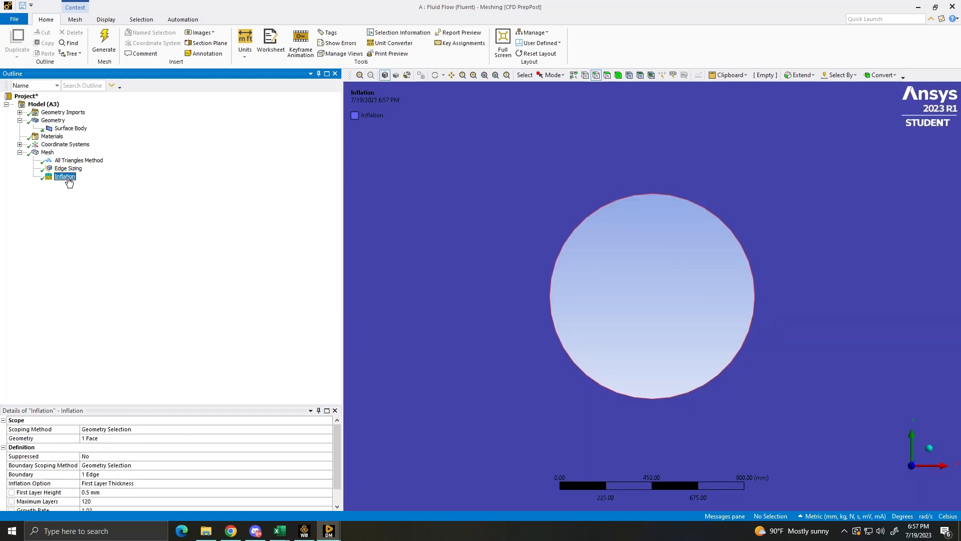
pyautogui.scroll(-3, 106, 493)
pyautogui.click(107, 492)
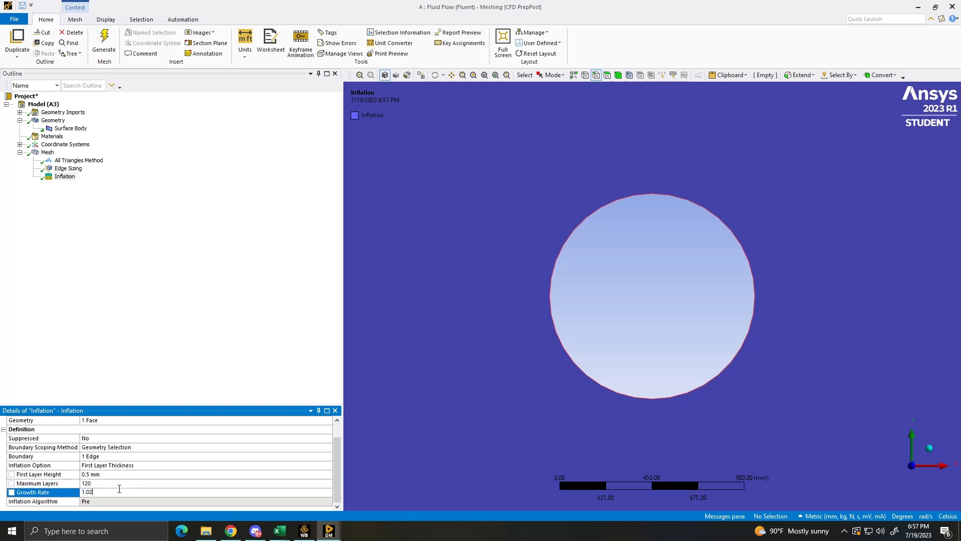
pyautogui.click(173, 288)
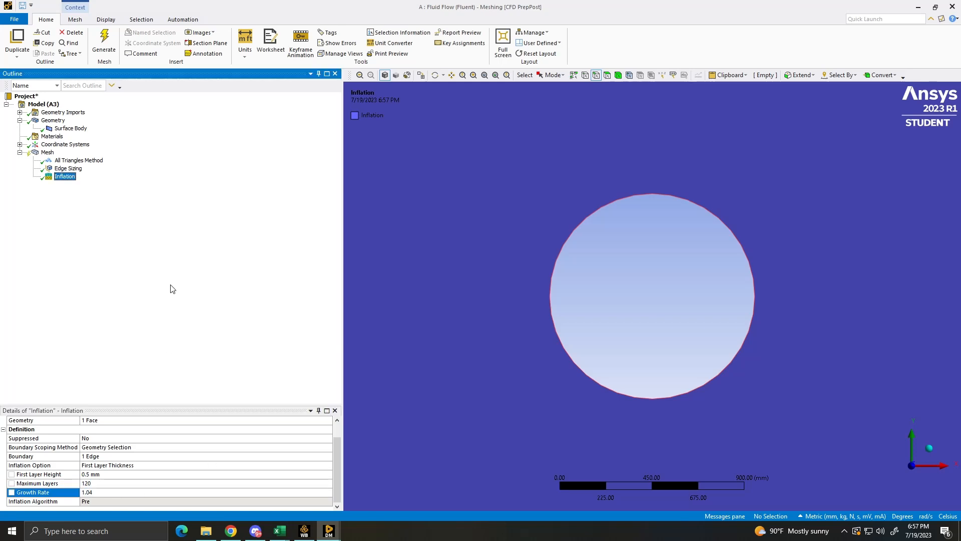
pyautogui.click(104, 43)
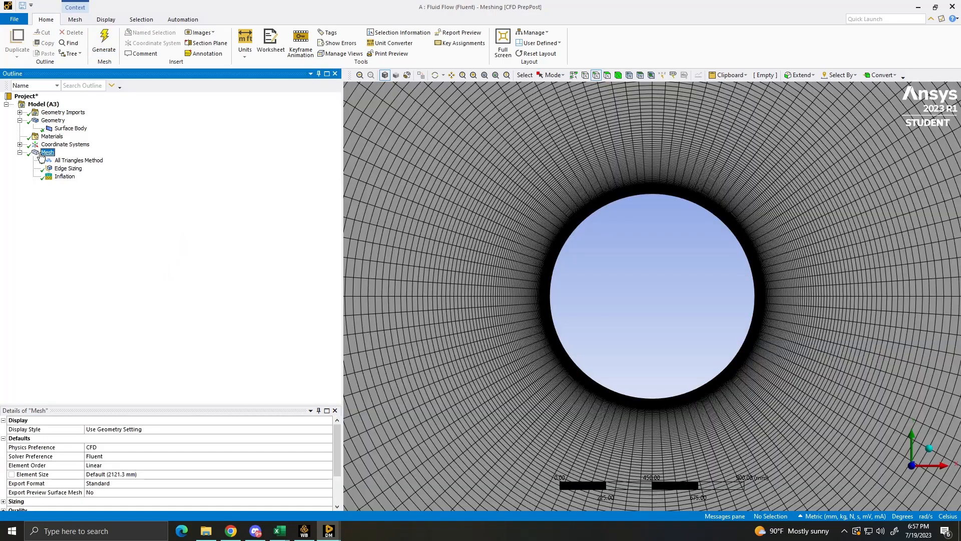
# - Examine the regenerated mesh around the circle and across the square domain, checking it against the inflation settings
pyautogui.scroll(-10, 469, 302)
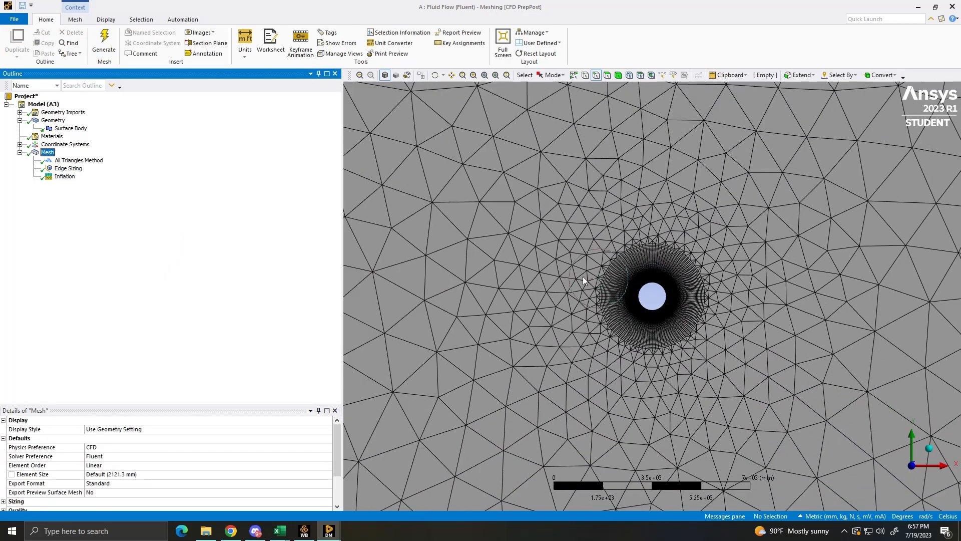
pyautogui.scroll(-3, 555, 267)
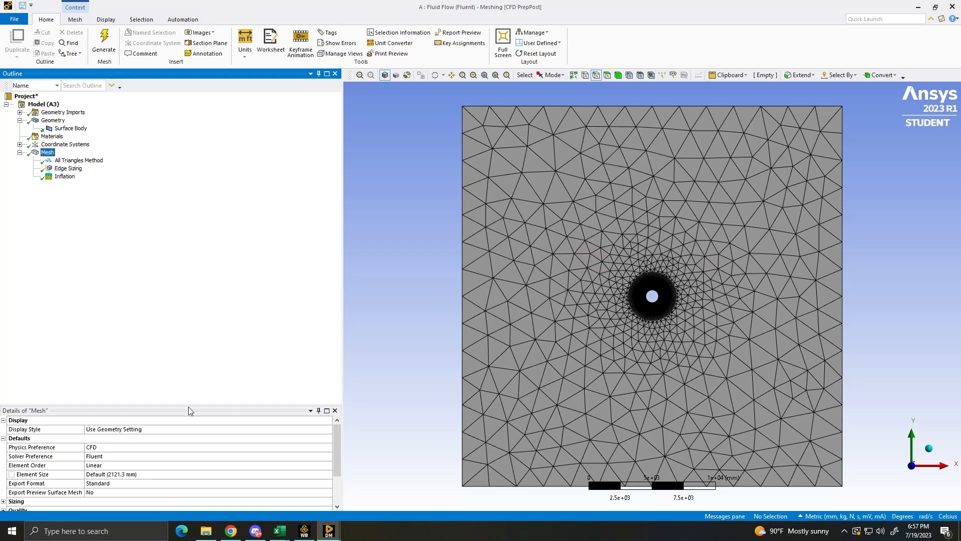
pyautogui.click(65, 177)
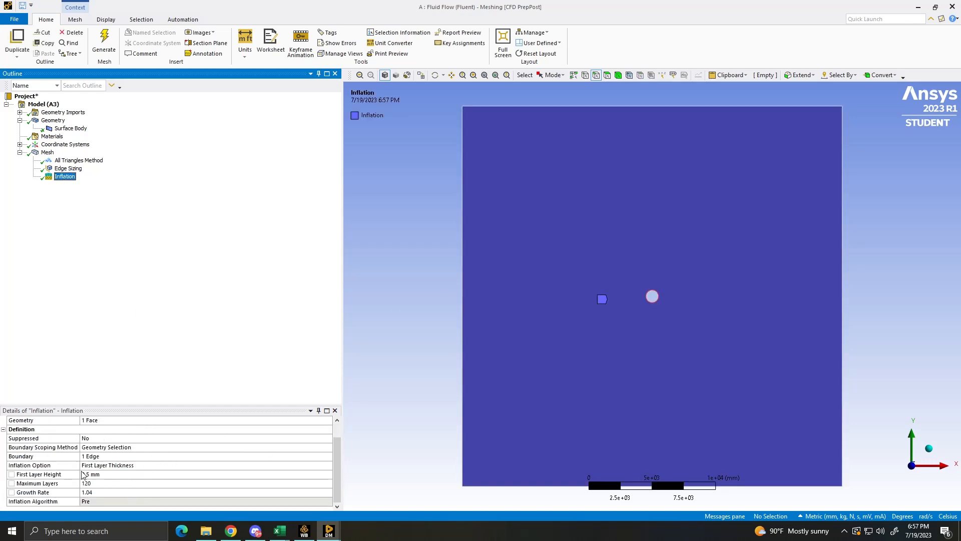
pyautogui.scroll(2, 671, 337)
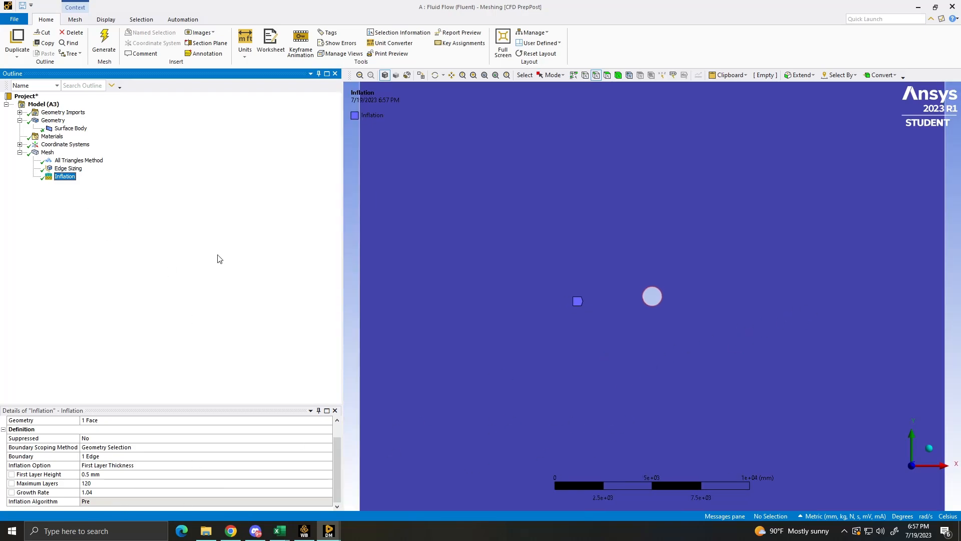
pyautogui.click(47, 153)
pyautogui.scroll(5, 492, 336)
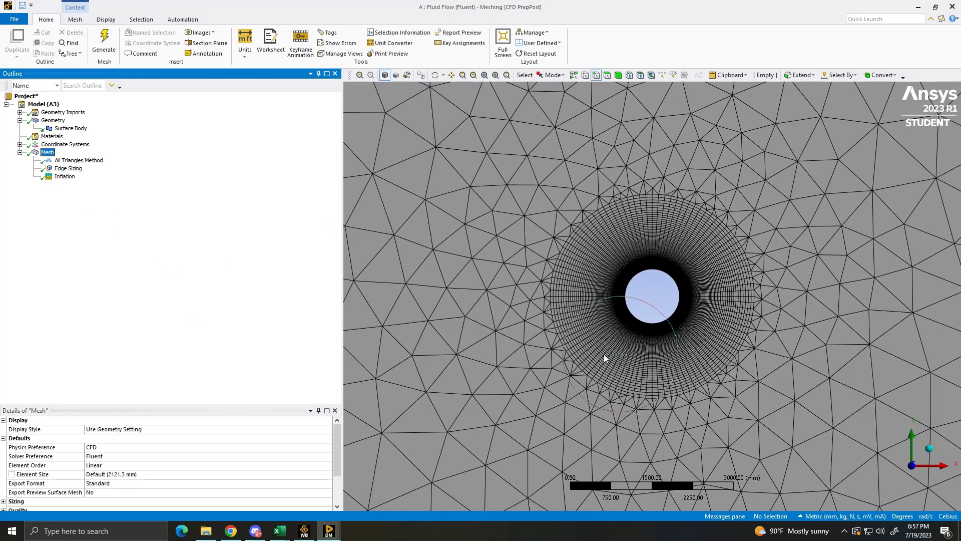
pyautogui.scroll(-4, 710, 165)
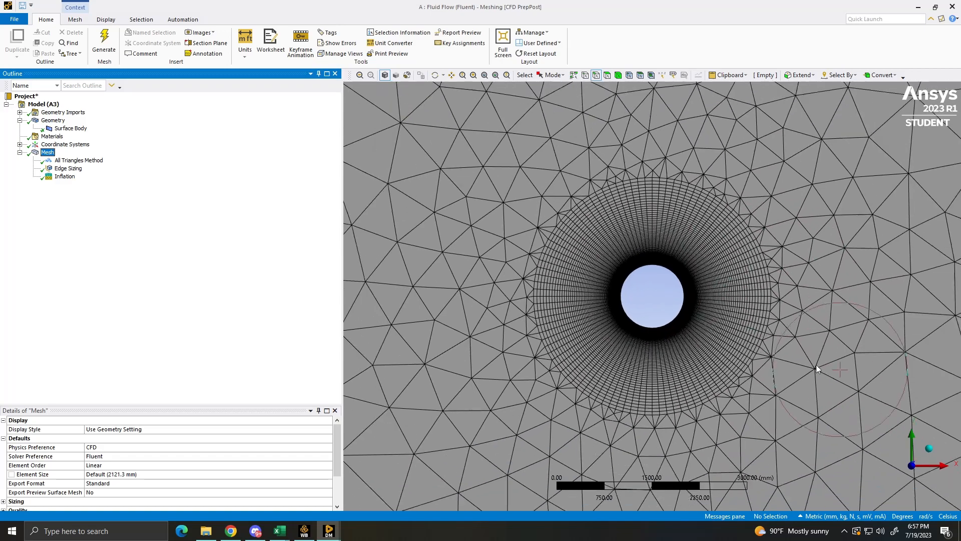
pyautogui.scroll(-5, 653, 249)
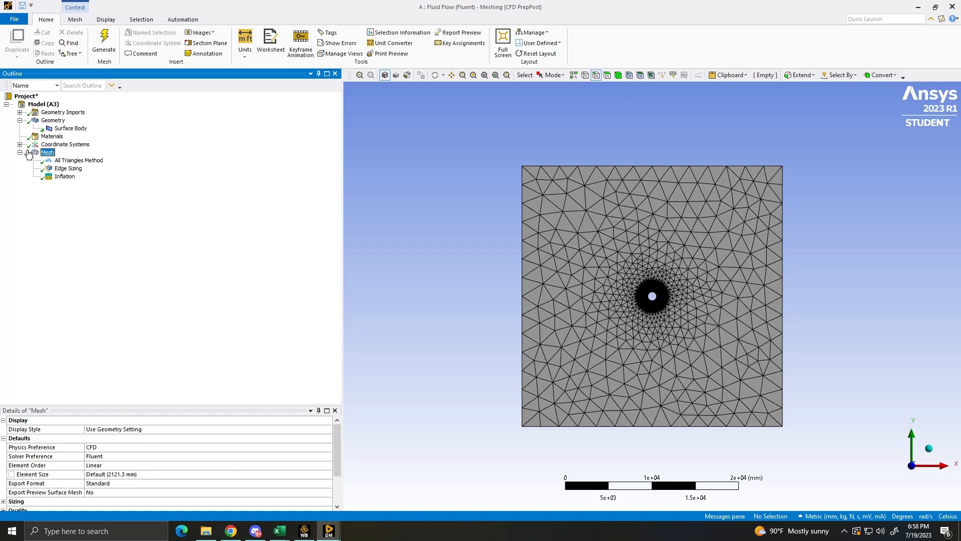
# - Set the global mesh element size to 500 mm and regenerate the mesh
pyautogui.scroll(-1, 112, 467)
pyautogui.scroll(1, 111, 468)
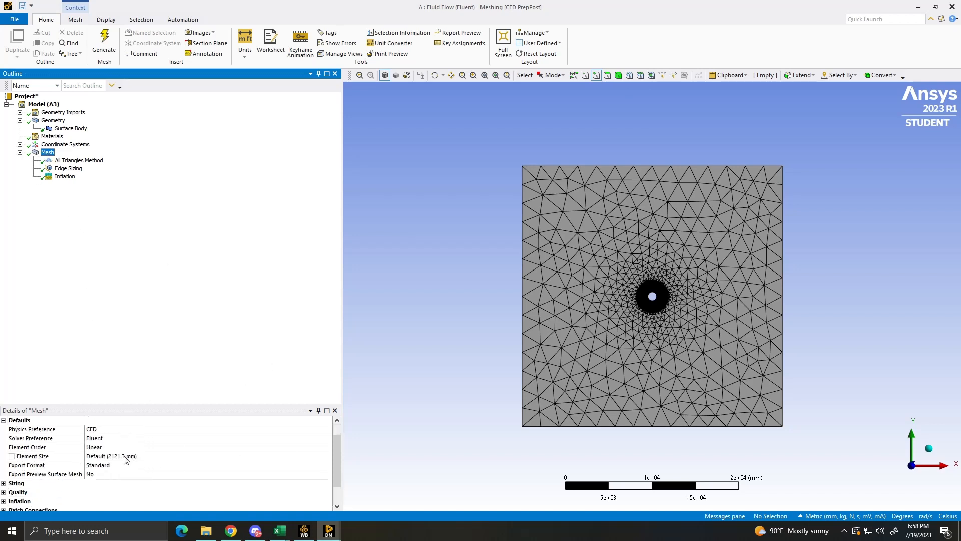
pyautogui.click(134, 456)
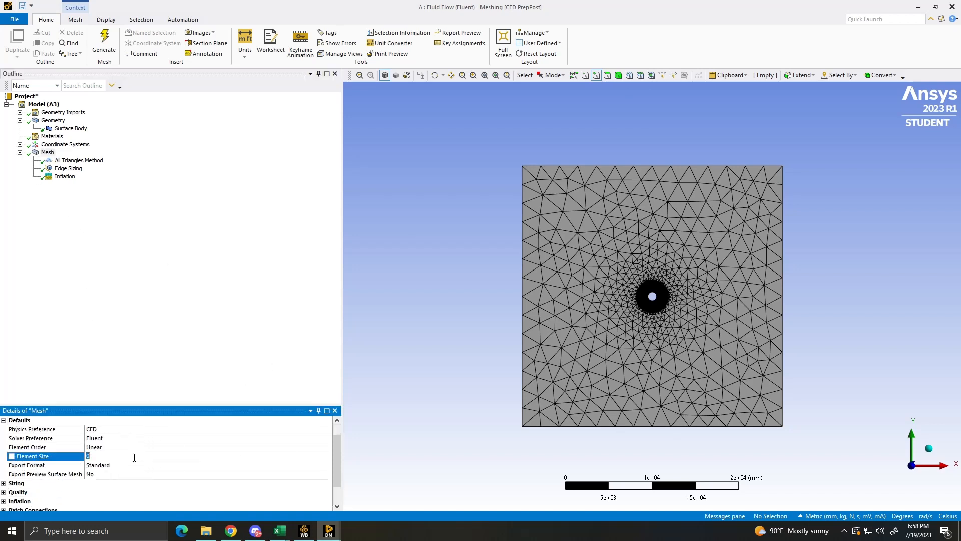
pyautogui.press('Return')
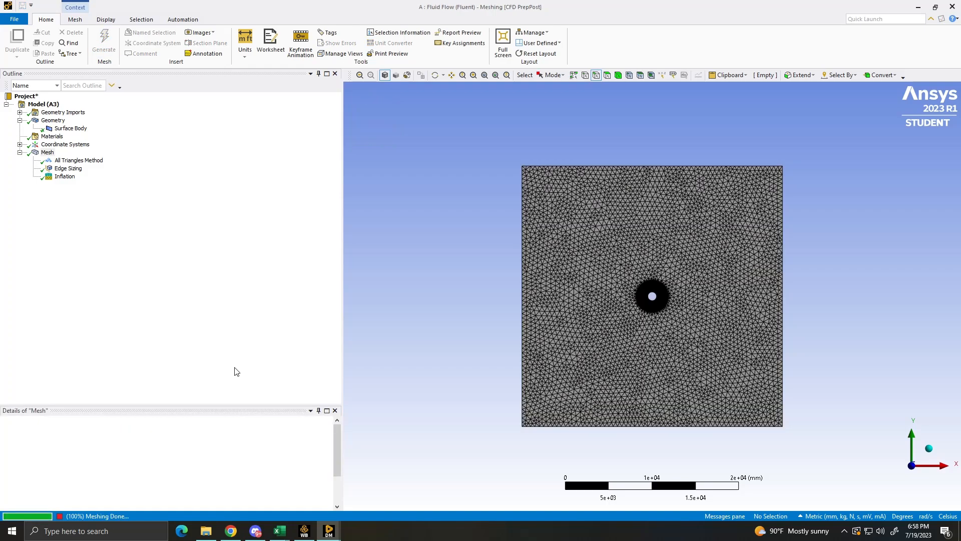
pyautogui.scroll(5, 549, 293)
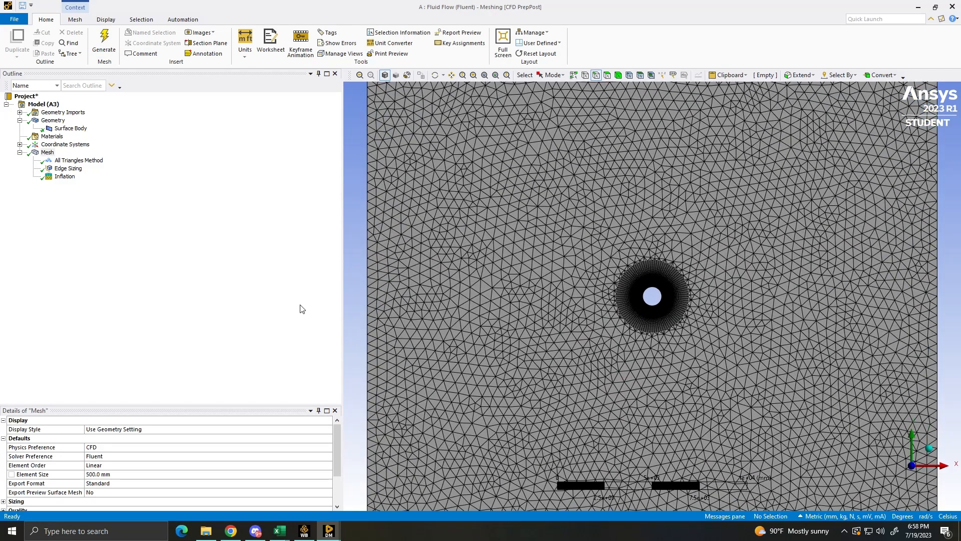
# - Set the global mesh element size to 250 mm, regenerate the mesh and check the transition around the inflation layers
pyautogui.click(108, 473)
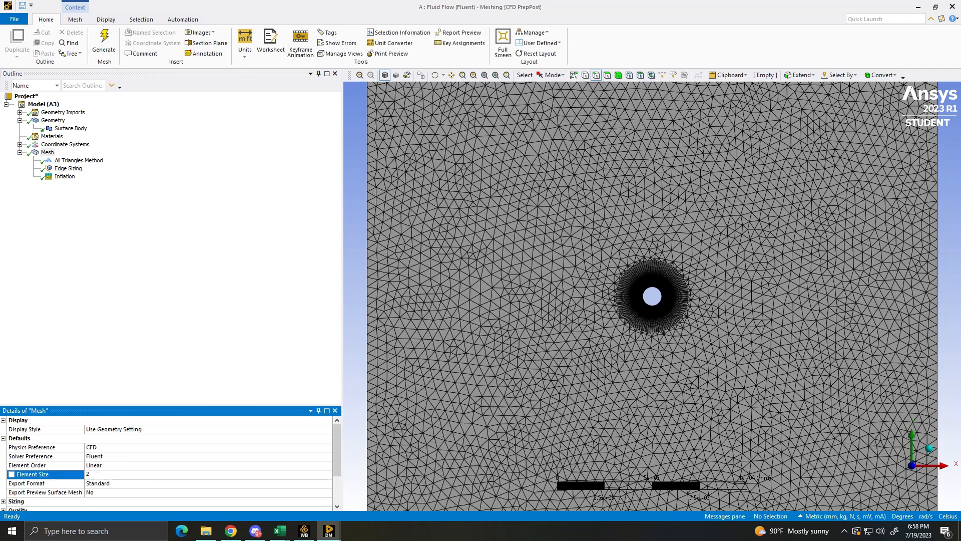
pyautogui.write('250')
pyautogui.press('Return')
pyautogui.click(103, 42)
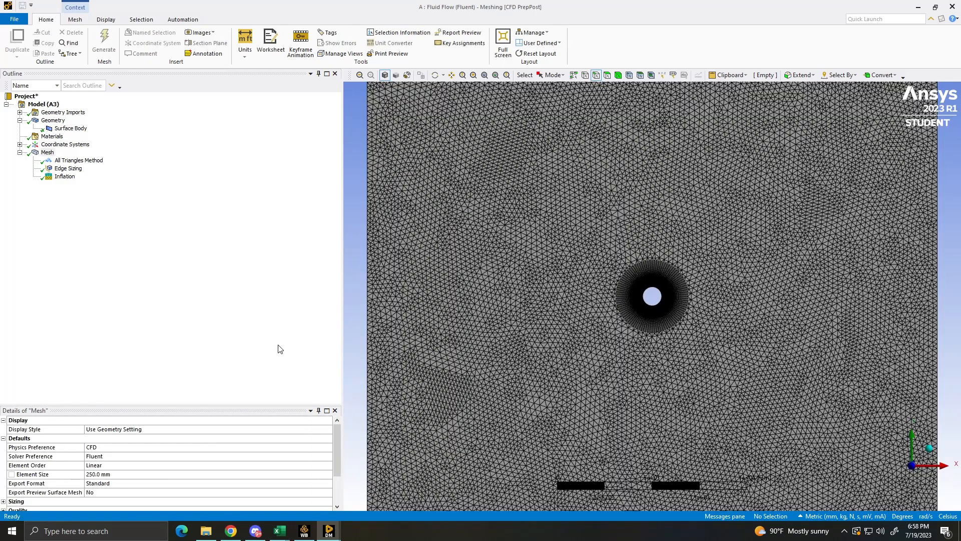
pyautogui.scroll(2, 714, 398)
pyautogui.scroll(-5, 682, 383)
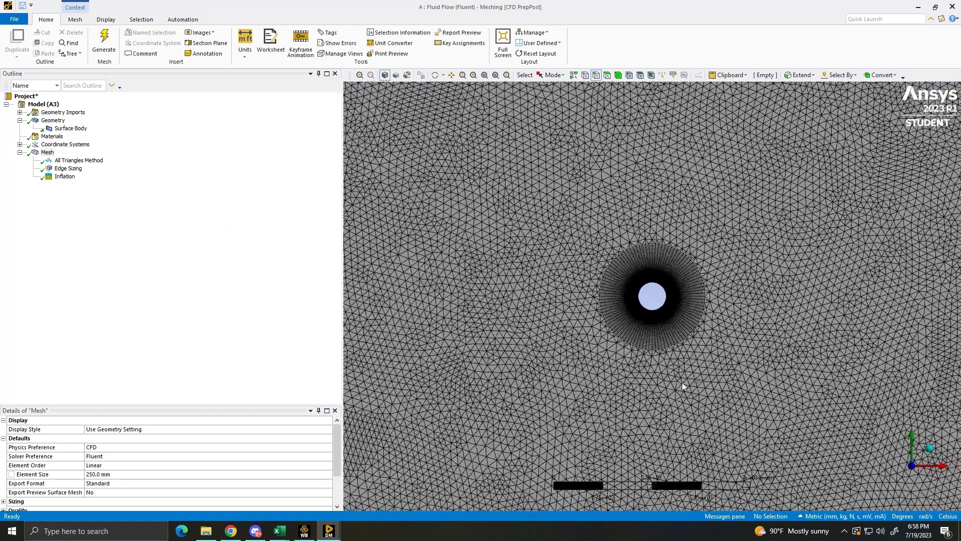
pyautogui.scroll(5, 768, 393)
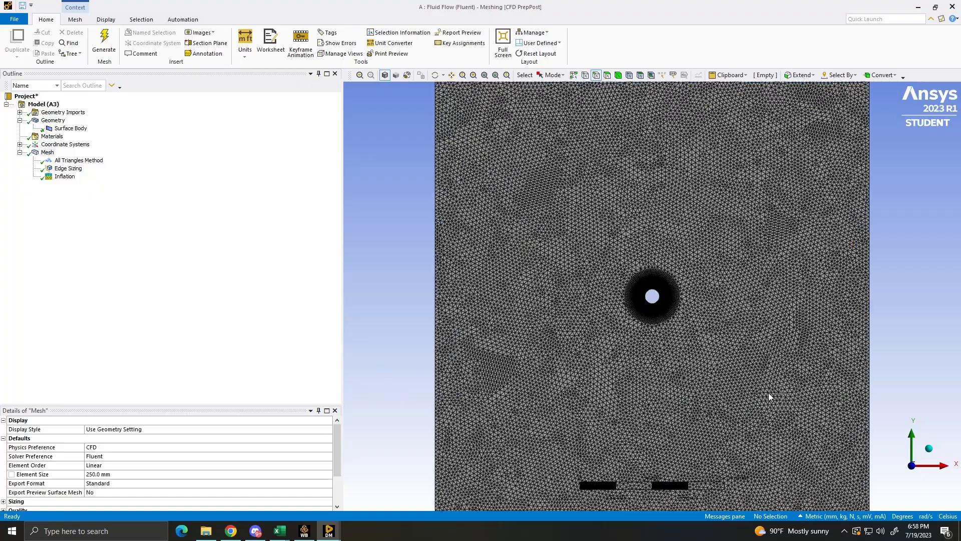
pyautogui.scroll(2, 734, 420)
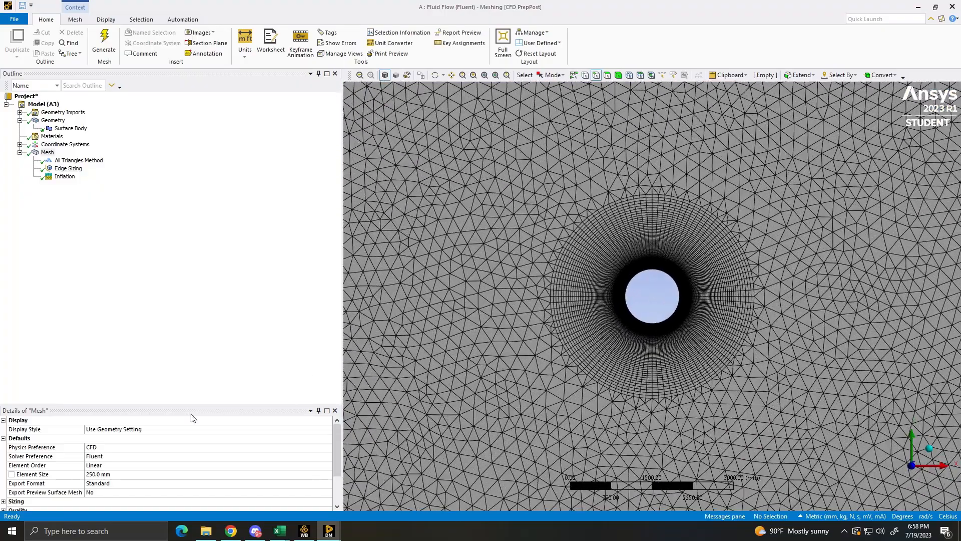
# - Set the global mesh element size to 100 mm and regenerate the mesh
pyautogui.click(114, 474)
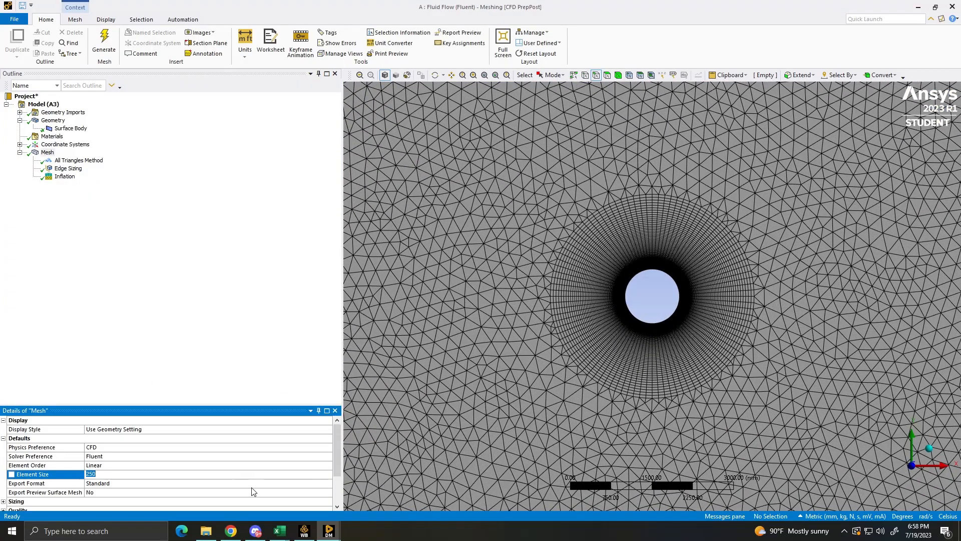
pyautogui.write('100')
pyautogui.press('Return')
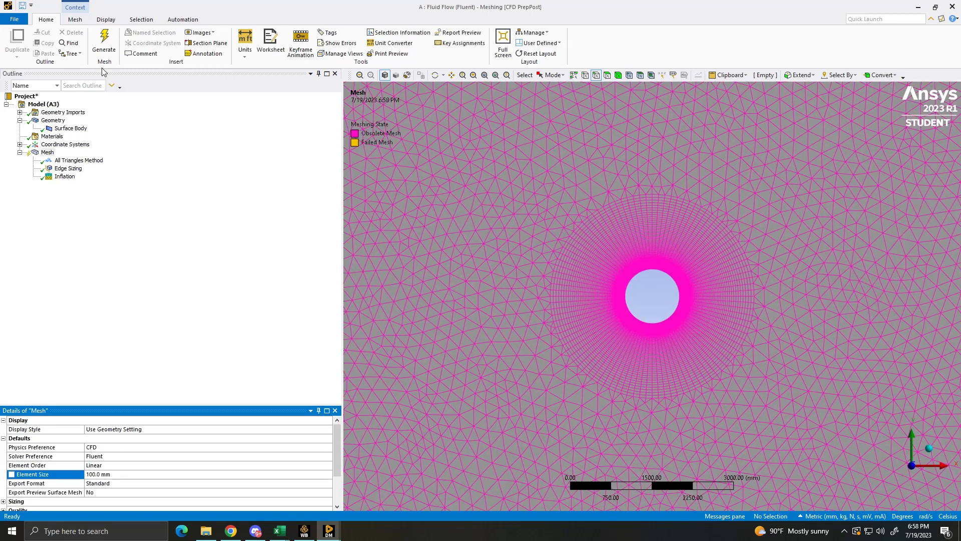
pyautogui.click(104, 46)
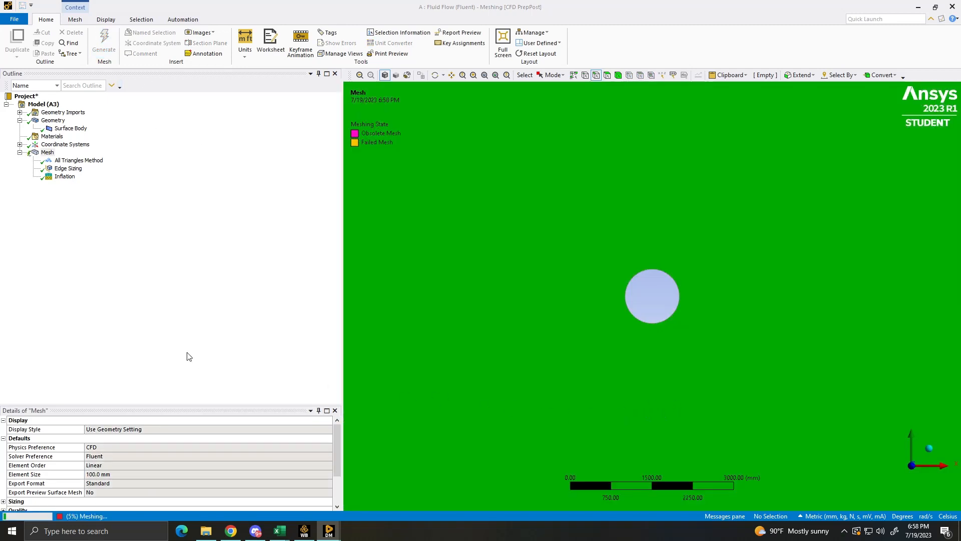
# - Examine the element density across the domain and the transition from the inflation layers to the surrounding triangles
pyautogui.scroll(-3, 624, 367)
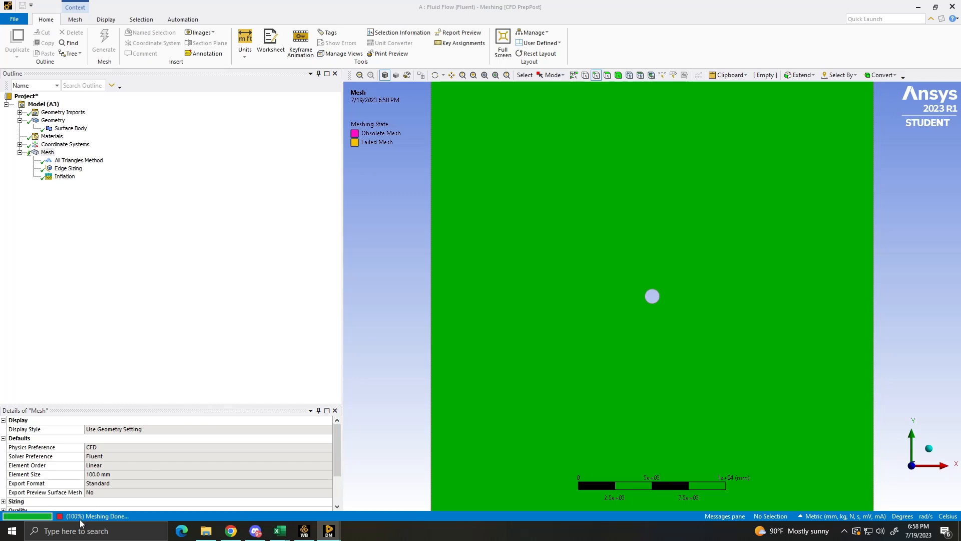
pyautogui.scroll(3, 642, 327)
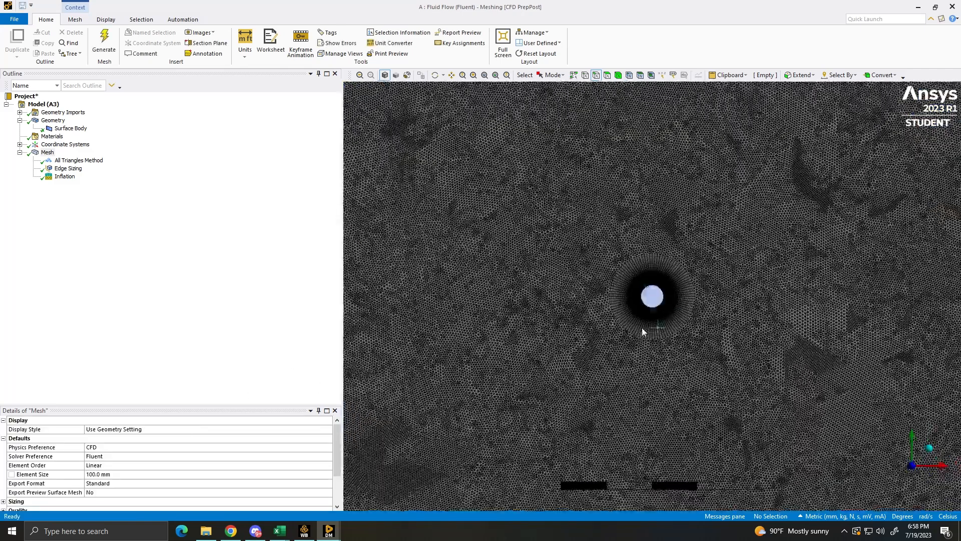
pyautogui.scroll(-2, 738, 231)
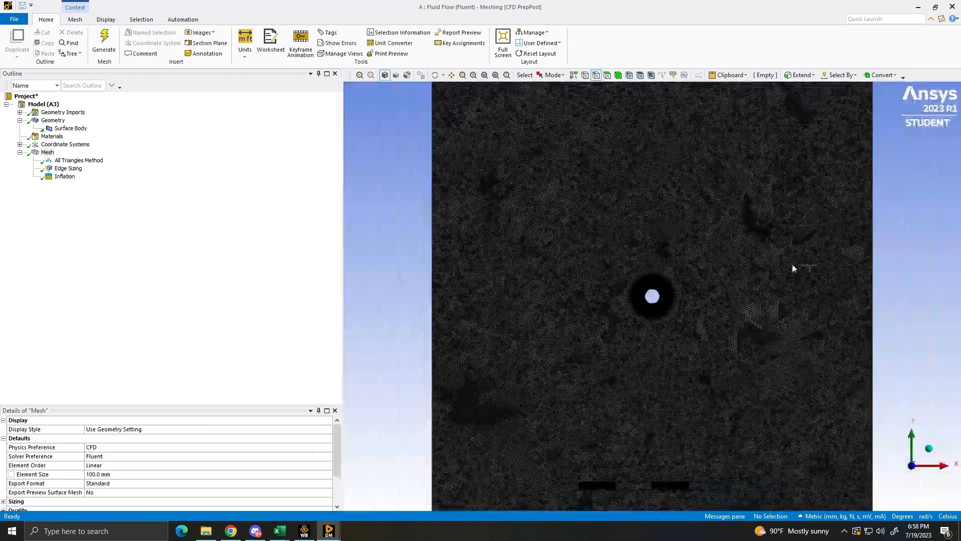
pyautogui.scroll(2, 778, 297)
pyautogui.scroll(3, 715, 369)
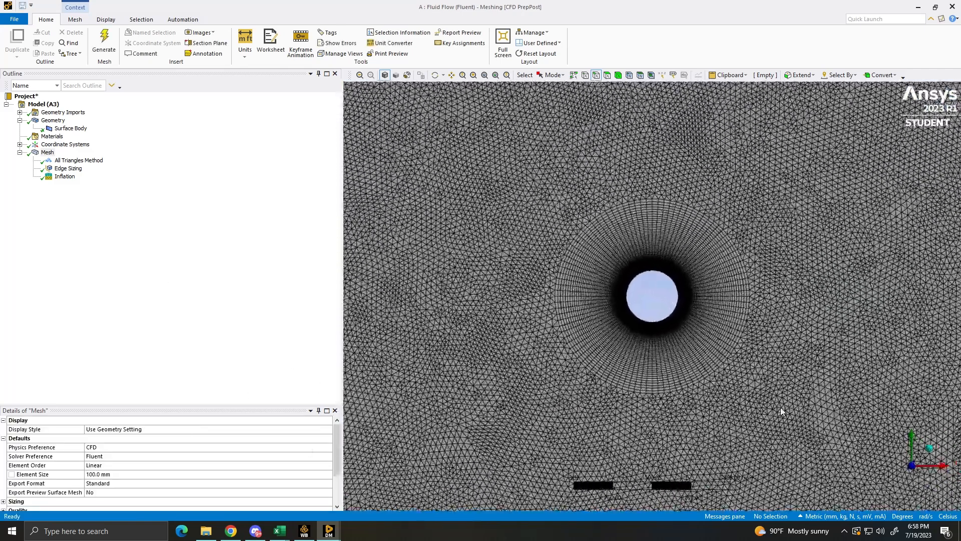
pyautogui.scroll(-1, 740, 318)
pyautogui.scroll(3, 731, 400)
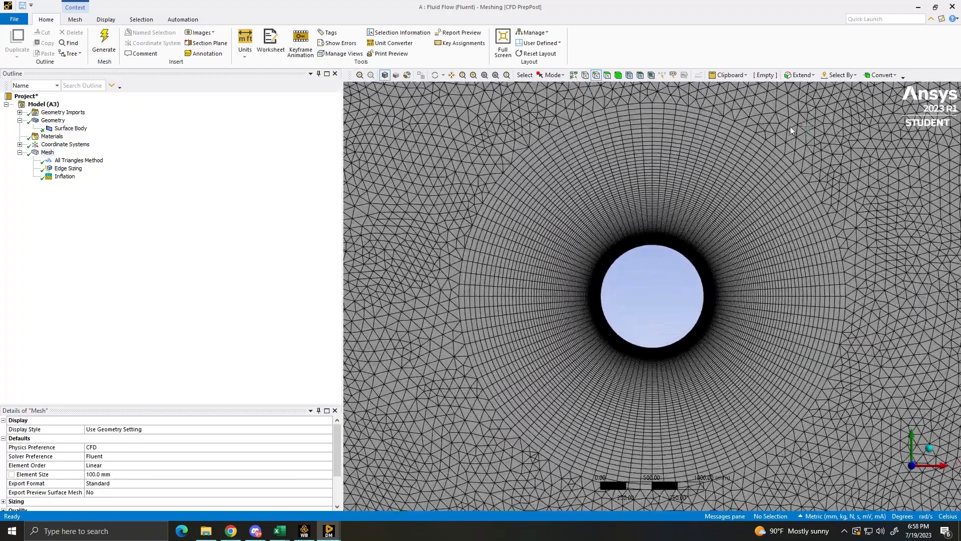
# - Inspect the inflation layers close up along the circle's edge, then compare them with the surrounding mesh
pyautogui.scroll(6, 686, 290)
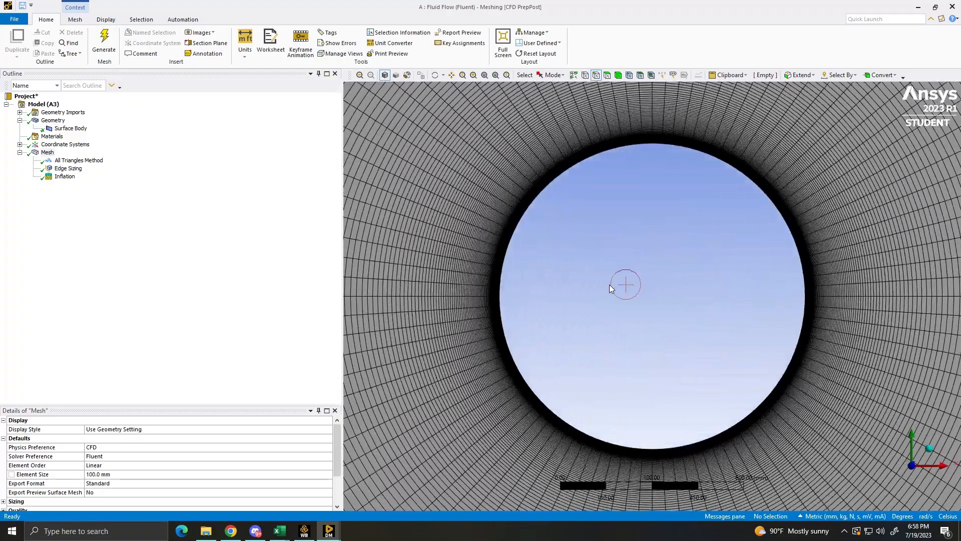
pyautogui.keyDown('ctrl'); pyautogui.moveTo(832, 340); pyautogui.dragTo(573, 305, button='middle'); pyautogui.keyUp('ctrl')
pyautogui.scroll(7, 726, 271)
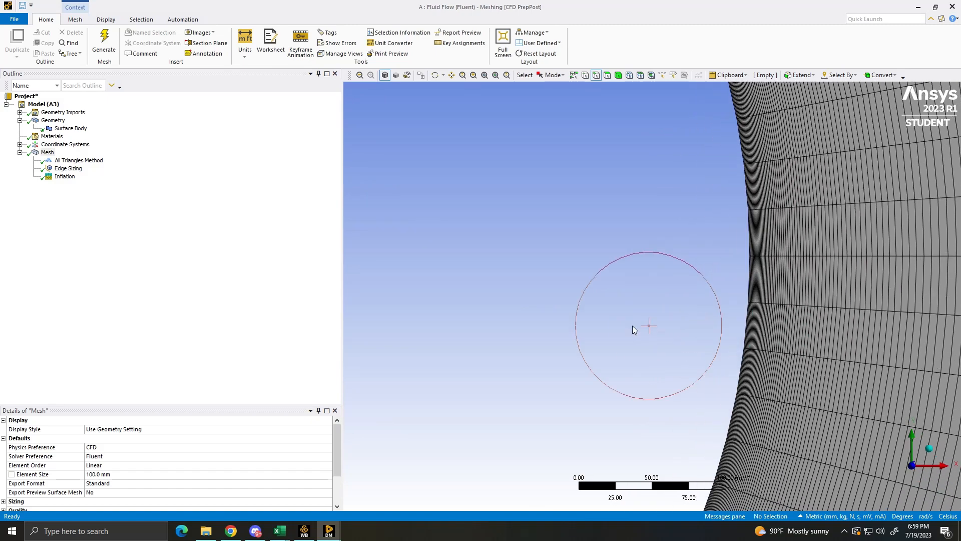
pyautogui.keyDown('ctrl'); pyautogui.moveTo(716, 313); pyautogui.dragTo(450, 306, button='middle'); pyautogui.keyUp('ctrl')
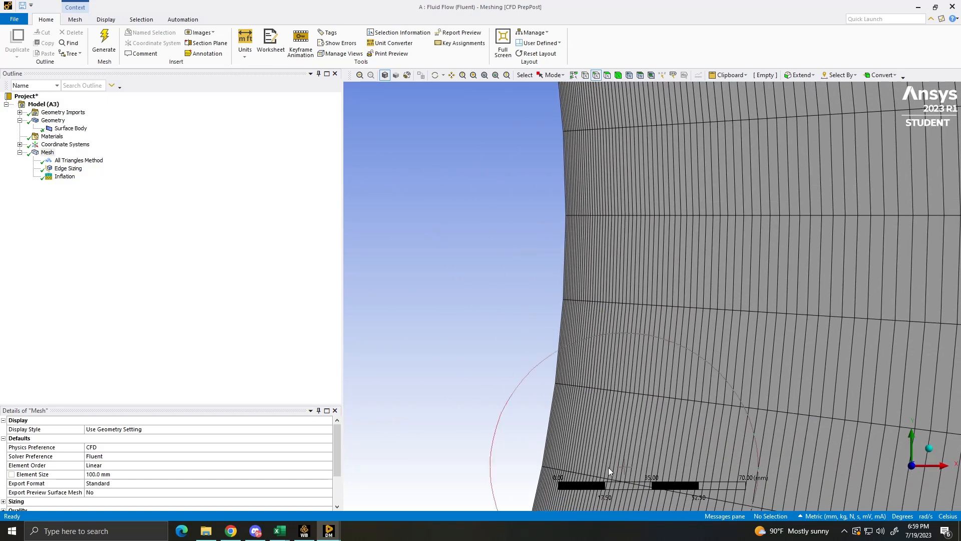
pyautogui.keyDown('ctrl'); pyautogui.moveTo(605, 470); pyautogui.dragTo(680, 135, button='middle'); pyautogui.keyUp('ctrl')
pyautogui.keyDown('ctrl'); pyautogui.moveTo(481, 436); pyautogui.dragTo(719, 200, button='middle'); pyautogui.keyUp('ctrl')
pyautogui.scroll(-2, 639, 328)
pyautogui.scroll(-10, 535, 363)
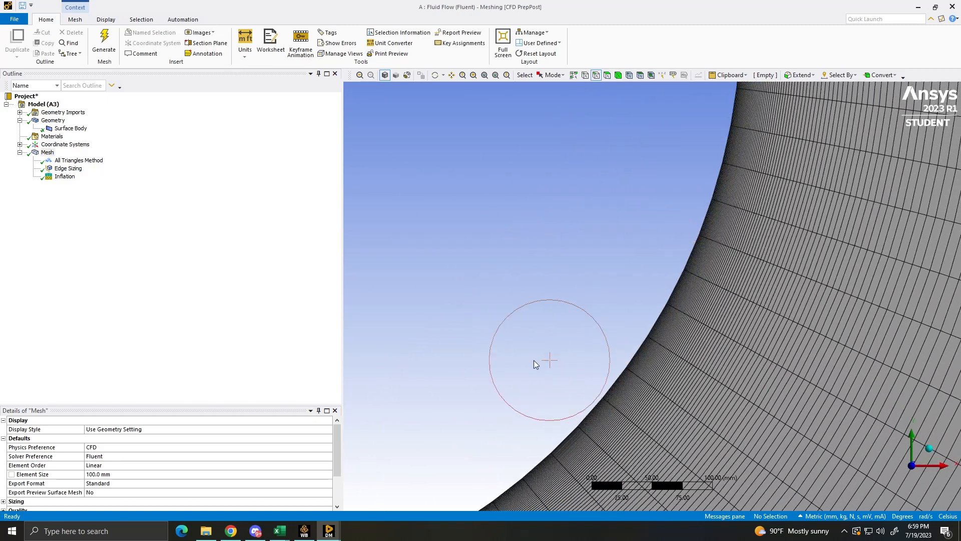
pyautogui.scroll(-4, 551, 265)
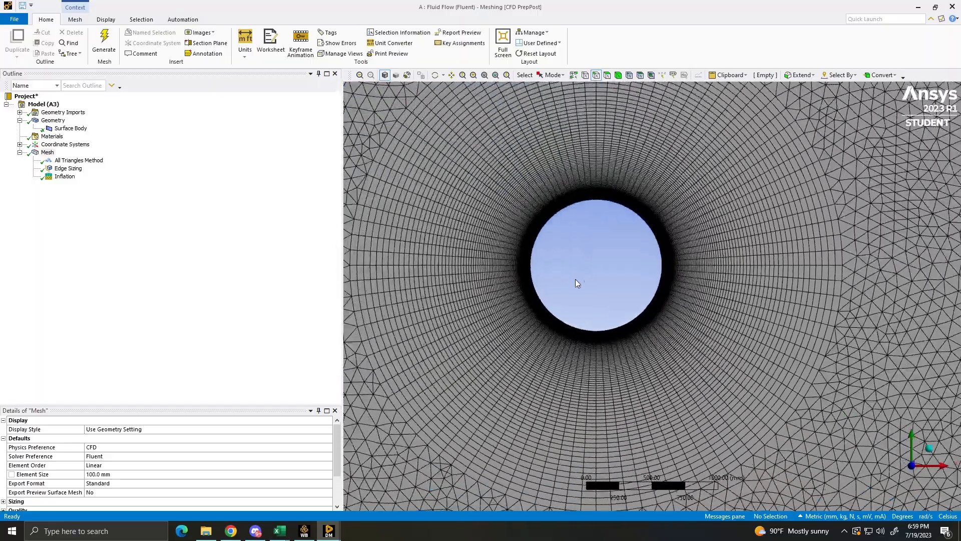
pyautogui.keyDown('ctrl'); pyautogui.moveTo(546, 292); pyautogui.dragTo(638, 247, button='middle'); pyautogui.keyUp('ctrl')
pyautogui.scroll(-3, 774, 197)
pyautogui.scroll(-3, 588, 245)
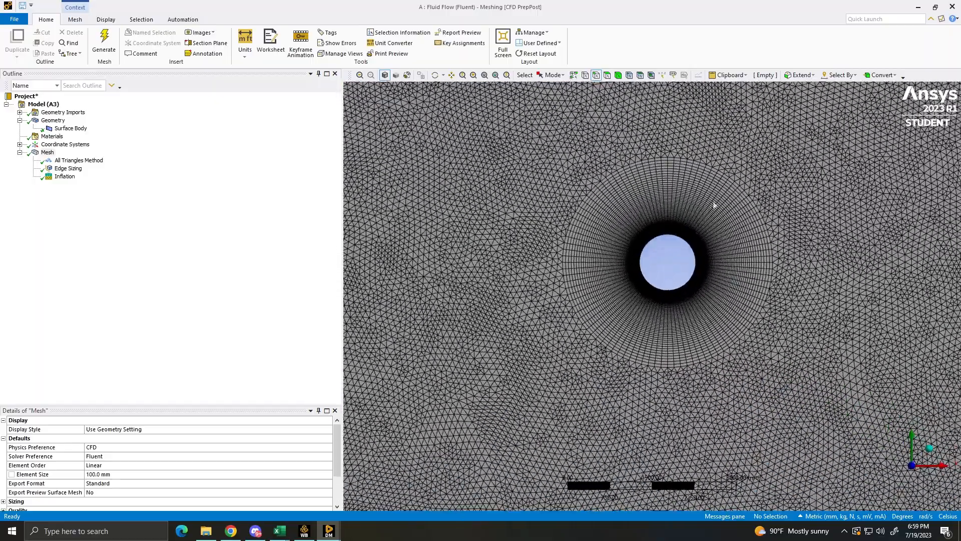
pyautogui.scroll(-6, 651, 295)
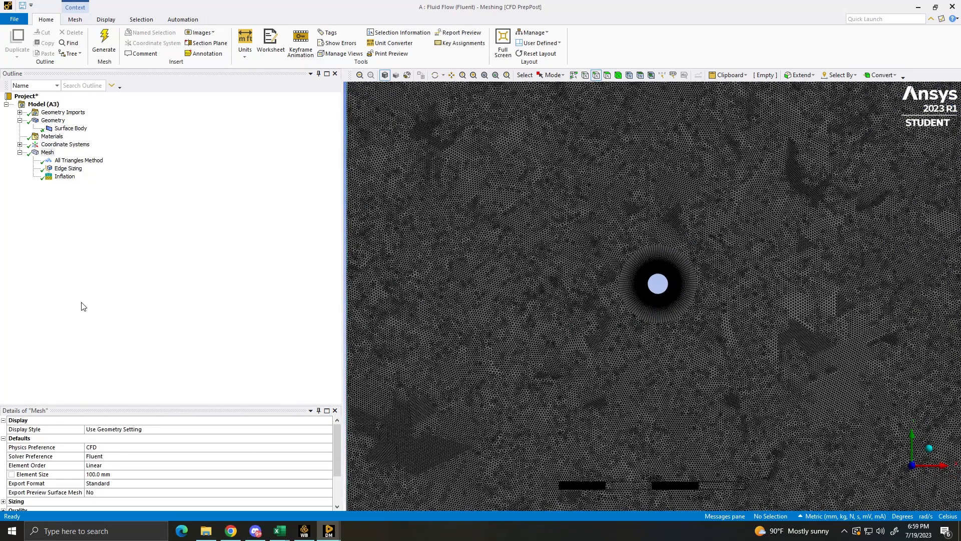
# - Update the mesh, switch to Workbench and launch Fluent from the Setup cell in double precision with 4 solver processes
pyautogui.rightClick(48, 152)
pyautogui.click(65, 175)
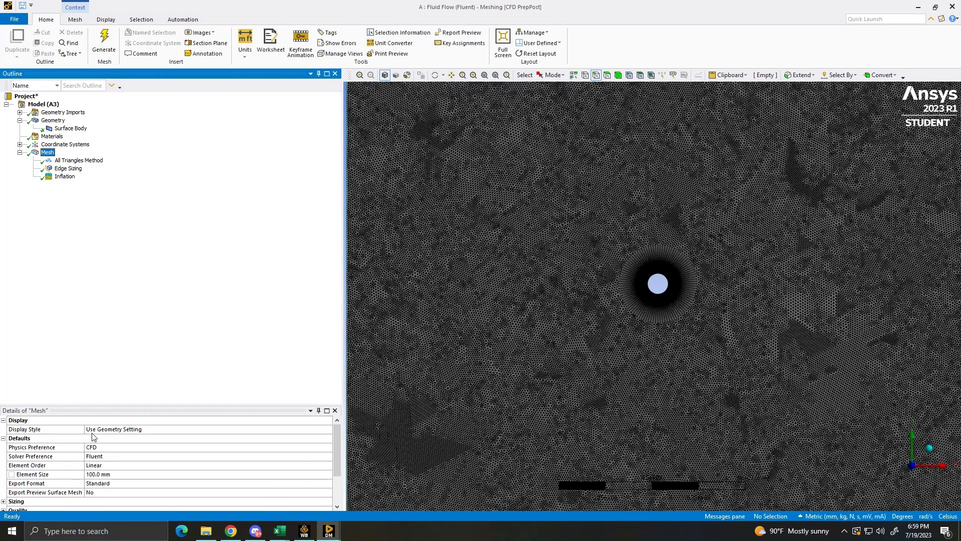
pyautogui.click(303, 534)
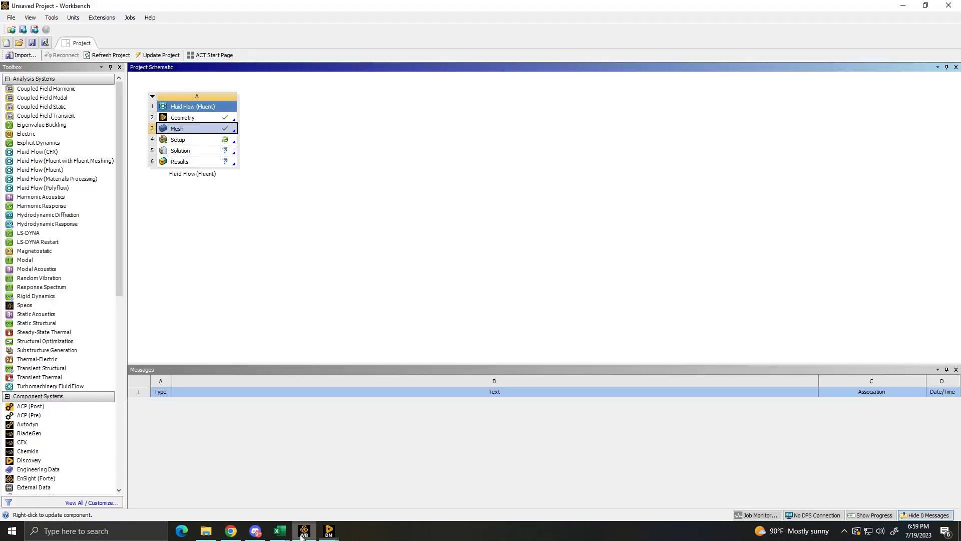
pyautogui.click(230, 140)
pyautogui.doubleClick(208, 140)
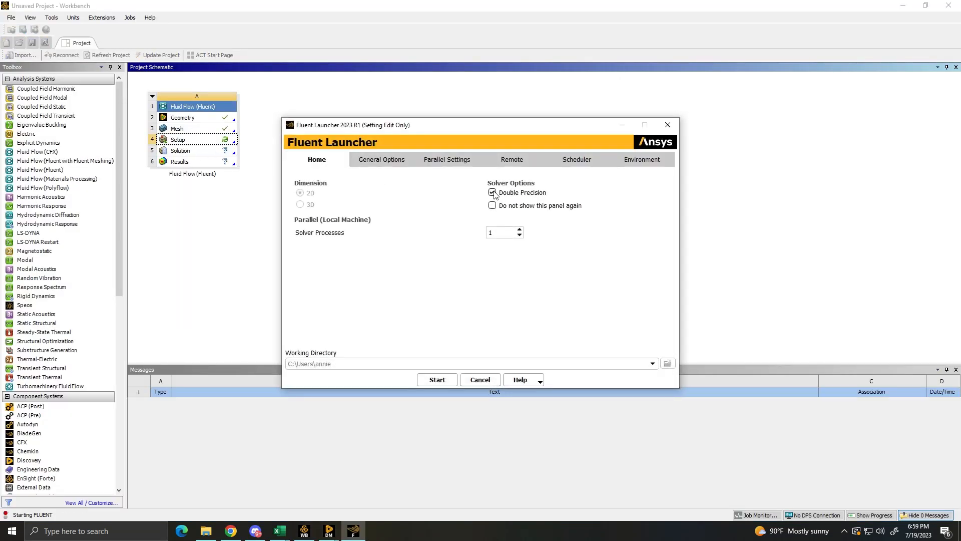
pyautogui.click(438, 380)
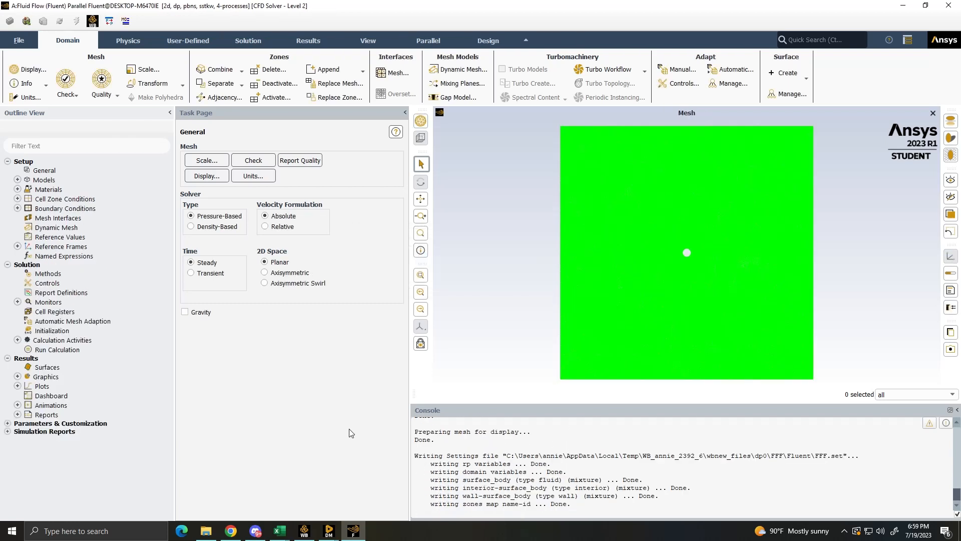
# - Set the viscous model to Inviscid
pyautogui.click(17, 180)
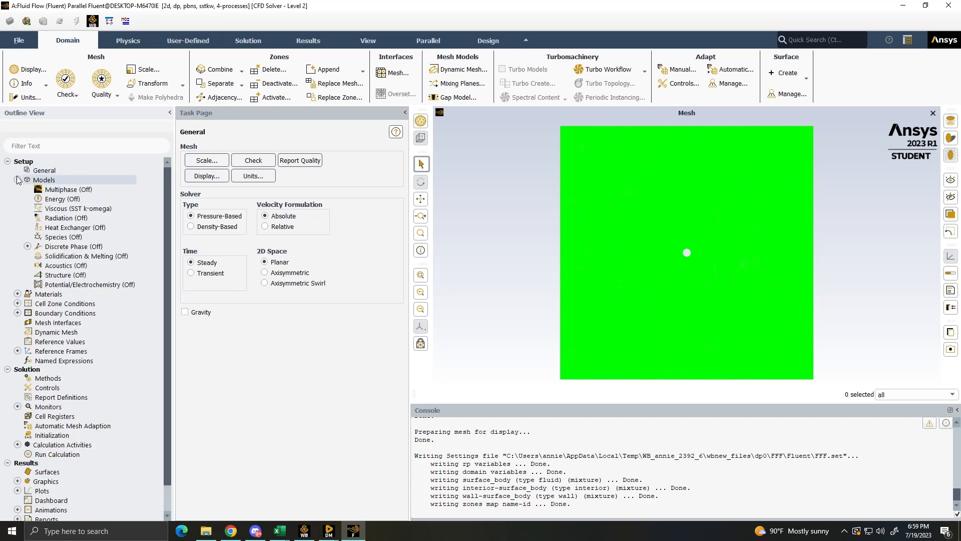
pyautogui.click(18, 180)
pyautogui.click(18, 180)
pyautogui.click(78, 208)
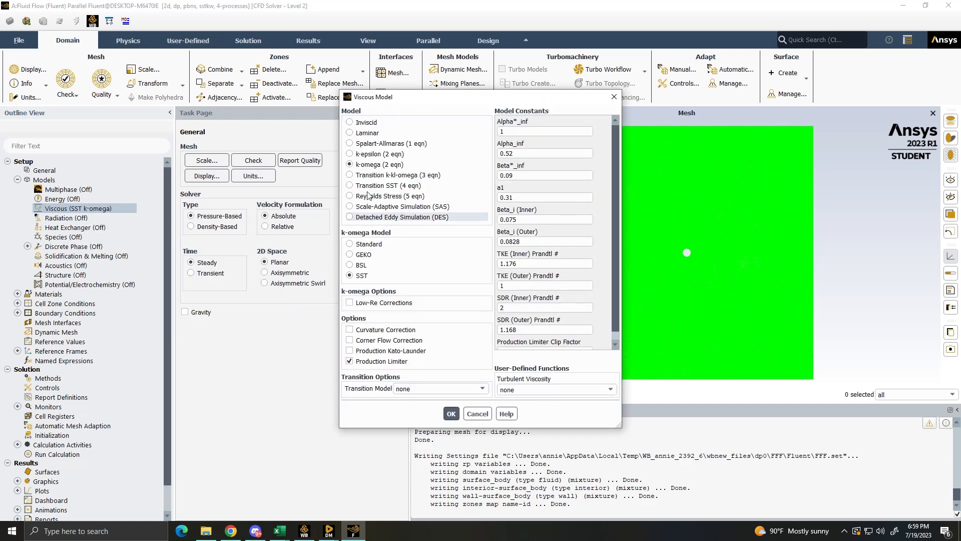
pyautogui.click(350, 122)
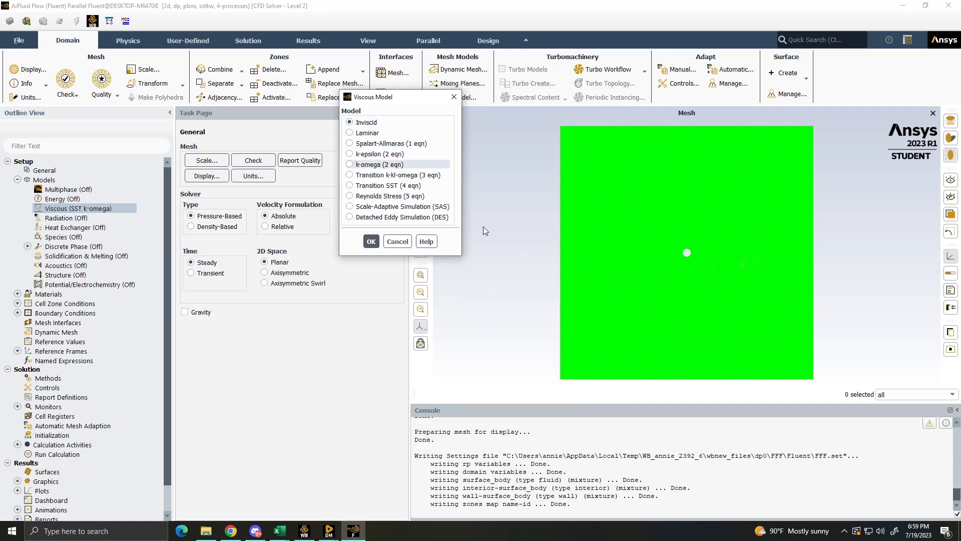
pyautogui.click(378, 242)
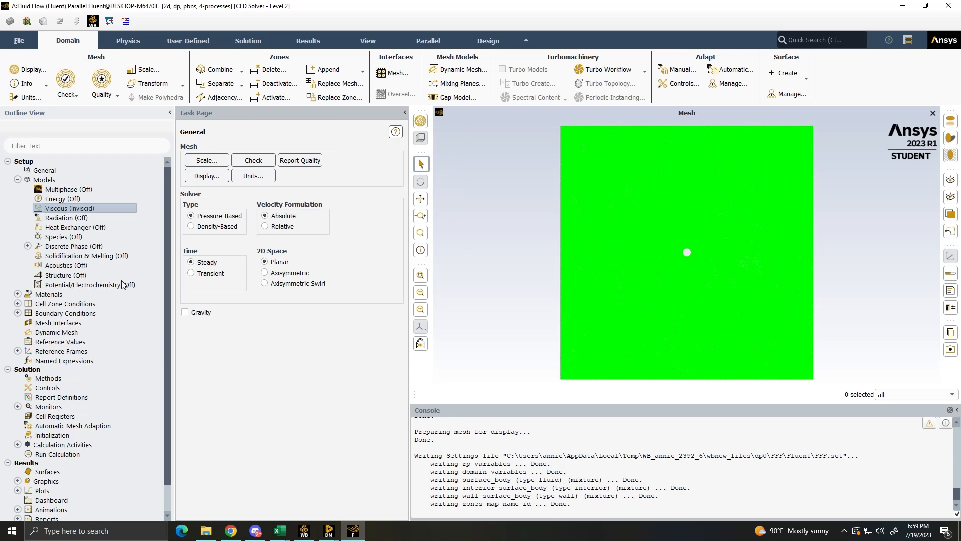
pyautogui.scroll(5, 557, 263)
pyautogui.scroll(-4, 701, 288)
pyautogui.scroll(2, 827, 286)
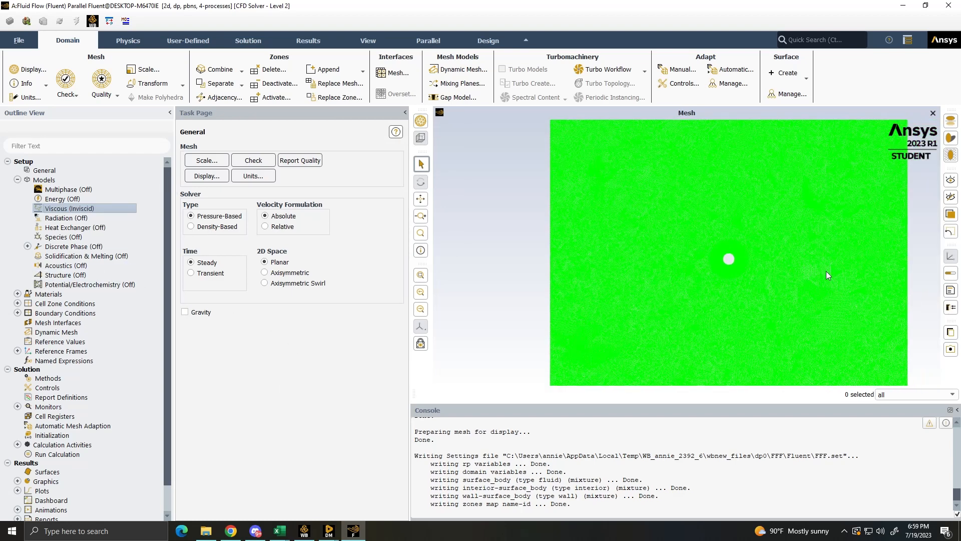
pyautogui.moveTo(826, 271); pyautogui.dragTo(723, 257, button='middle')
# - In the solution methods, set the pressure discretization to PRESTO! and the pressure-velocity coupling scheme to SIMPLE
pyautogui.click(67, 380)
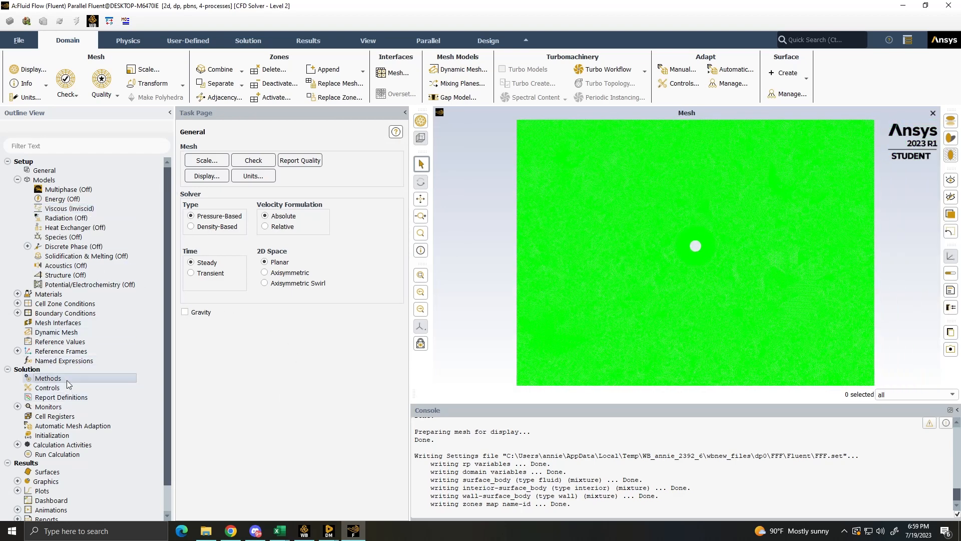
pyautogui.click(305, 166)
pyautogui.click(305, 166)
pyautogui.click(227, 249)
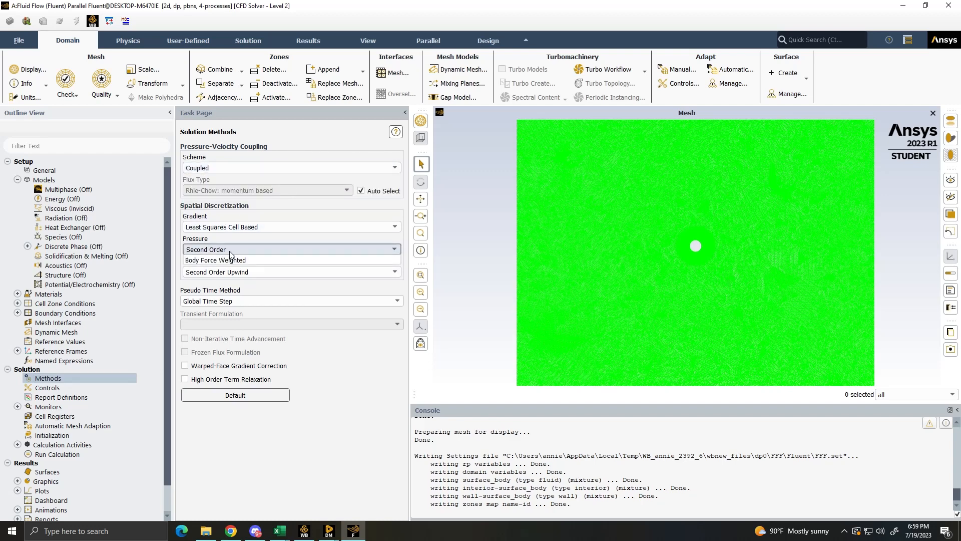
pyautogui.click(225, 276)
pyautogui.click(237, 165)
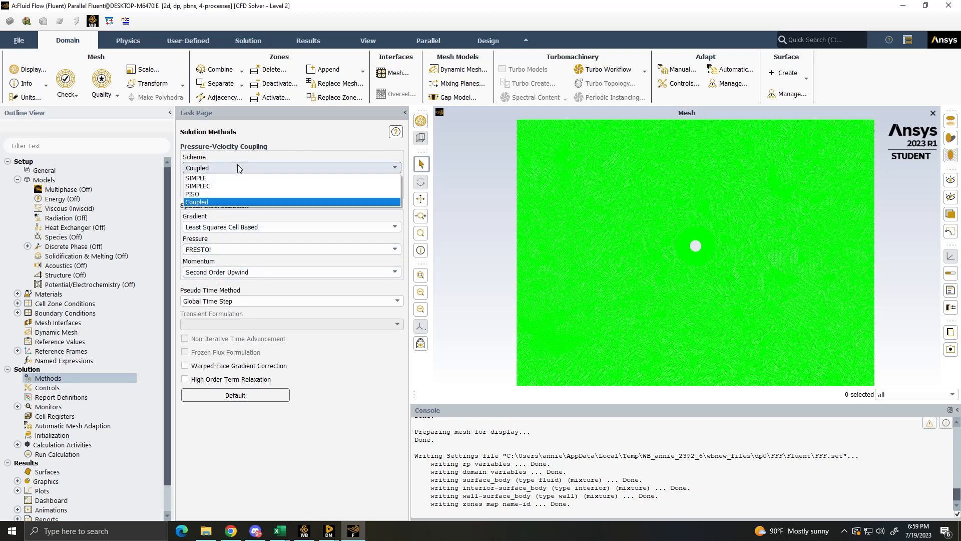
pyautogui.click(229, 178)
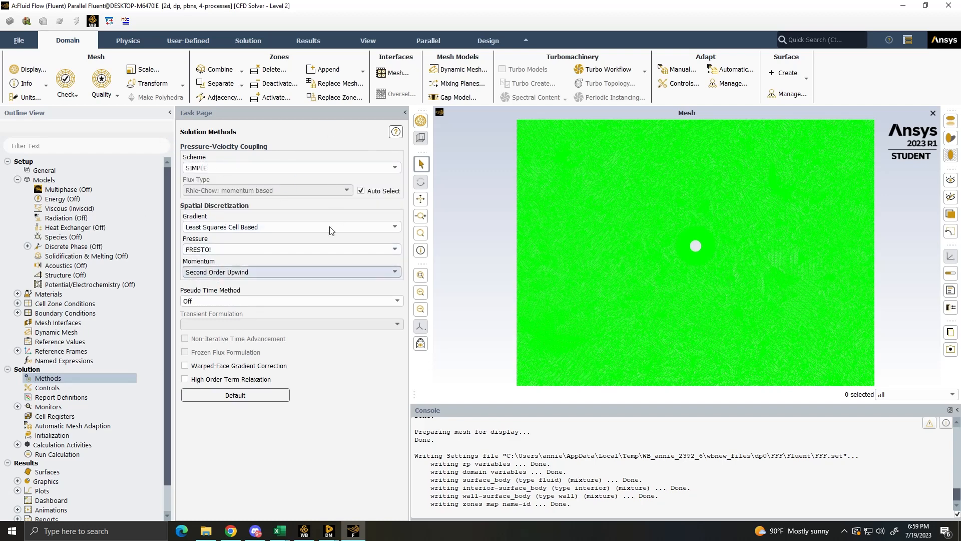
# - Try the Coupled scheme with PRESTO! pressure discretization, and return the pressure-velocity coupling to SIMPLE
pyautogui.click(228, 167)
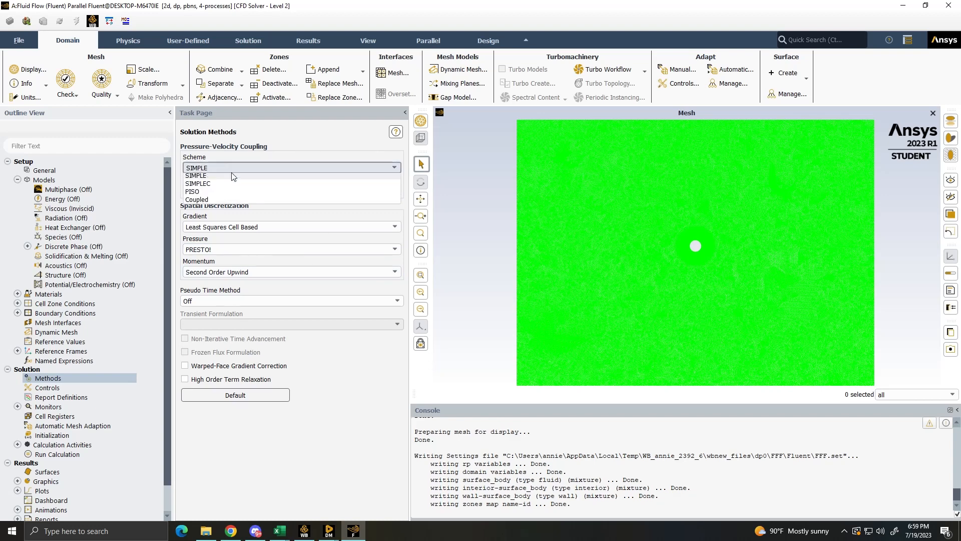
pyautogui.click(221, 201)
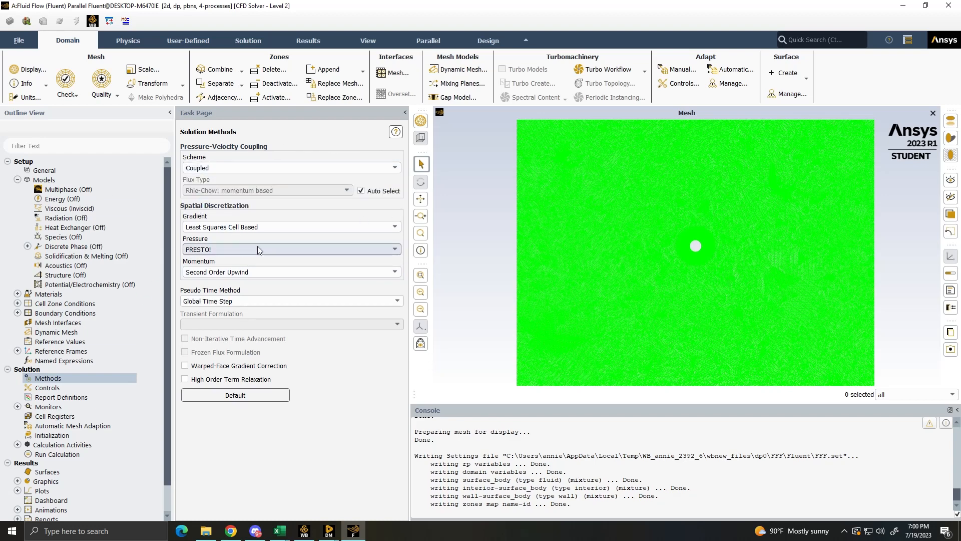
pyautogui.click(189, 249)
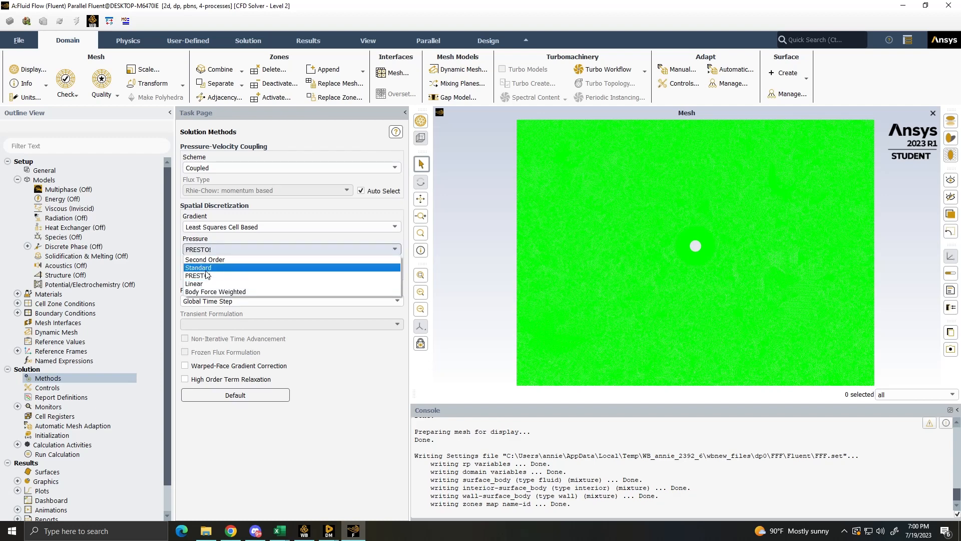
pyautogui.click(189, 274)
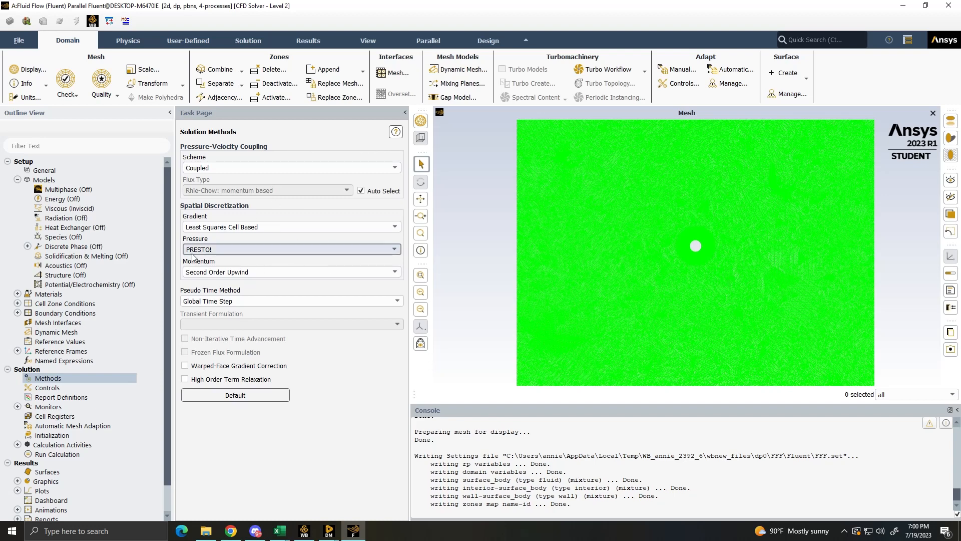
pyautogui.click(262, 168)
pyautogui.click(263, 164)
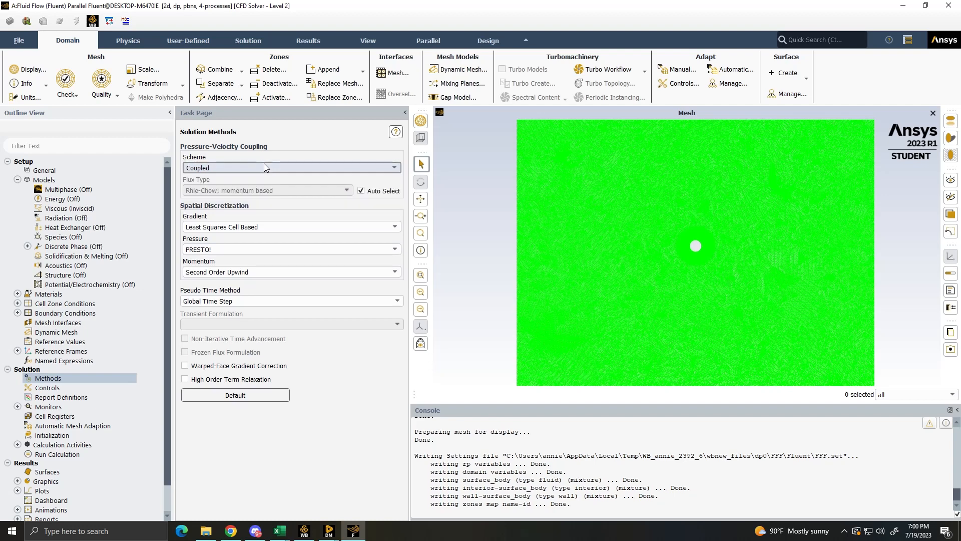
pyautogui.click(263, 164)
pyautogui.click(211, 178)
# - Choose Coupled once more as the pressure-velocity coupling scheme, and revert it to SIMPLE
pyautogui.scroll(-1, 133, 343)
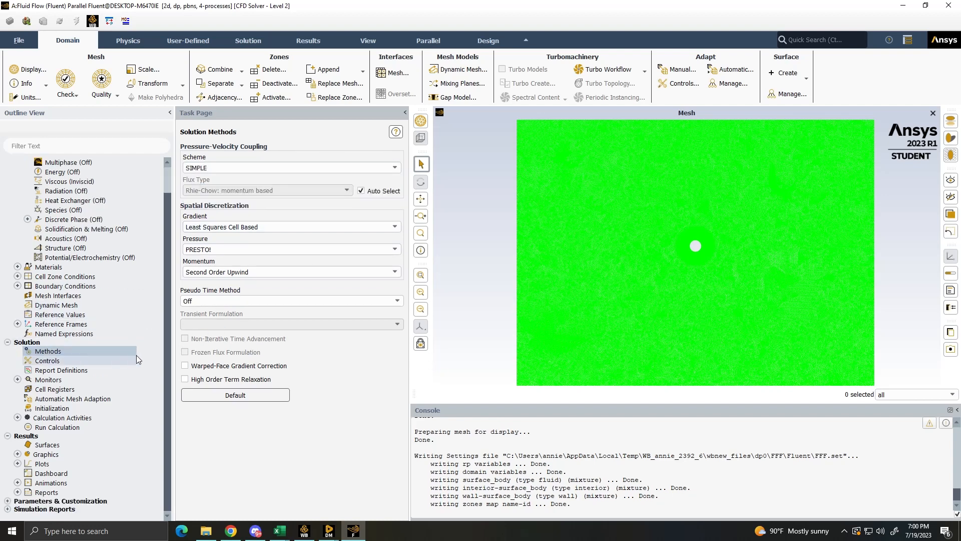
pyautogui.scroll(1, 132, 332)
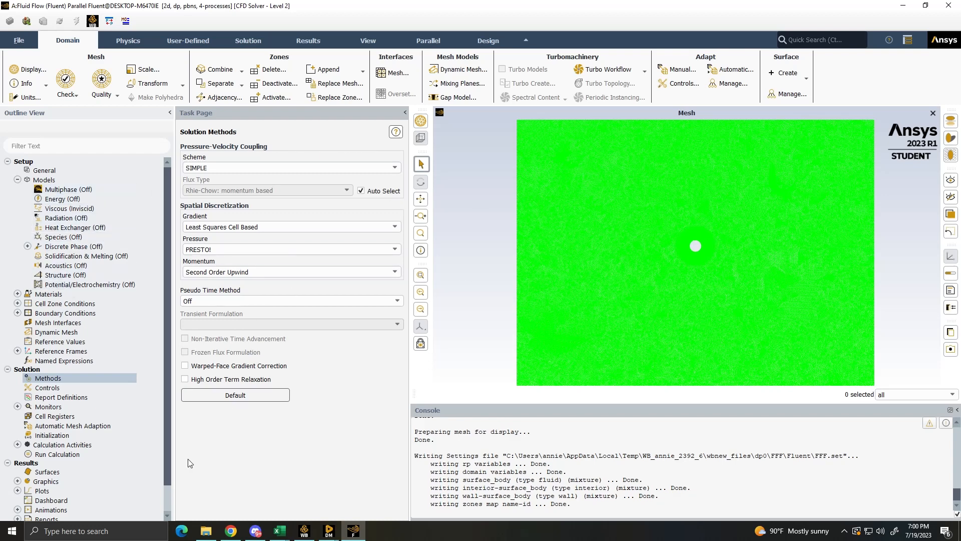
pyautogui.click(212, 168)
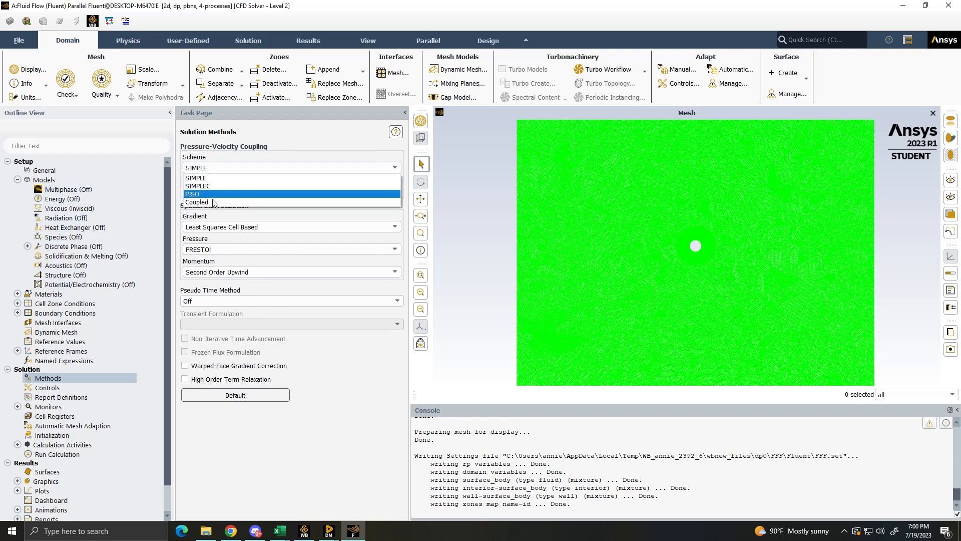
pyautogui.click(212, 203)
pyautogui.click(226, 170)
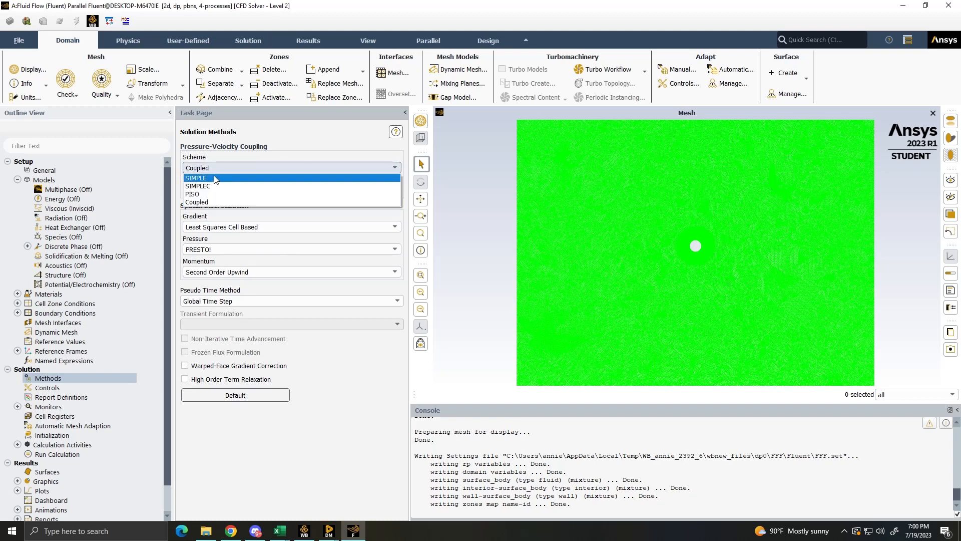
pyautogui.click(218, 179)
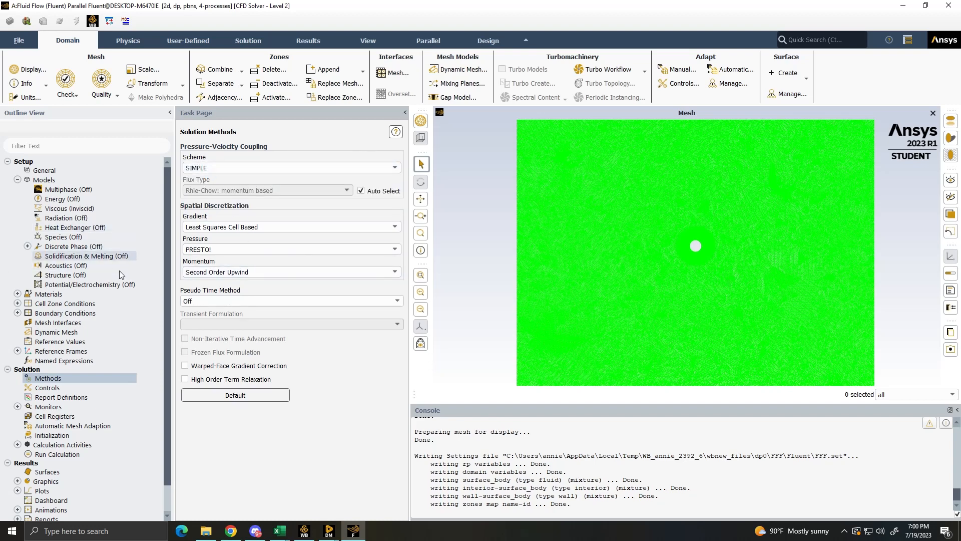
# - Check which zones exist under the cell zone conditions and under the internal and wall boundary conditions
pyautogui.scroll(-1, 147, 350)
pyautogui.scroll(1, 147, 350)
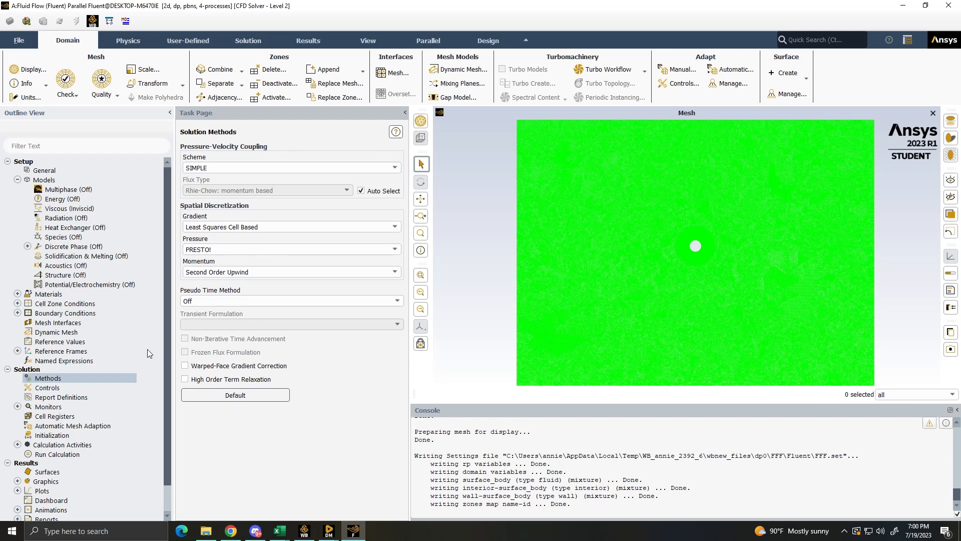
pyautogui.click(18, 304)
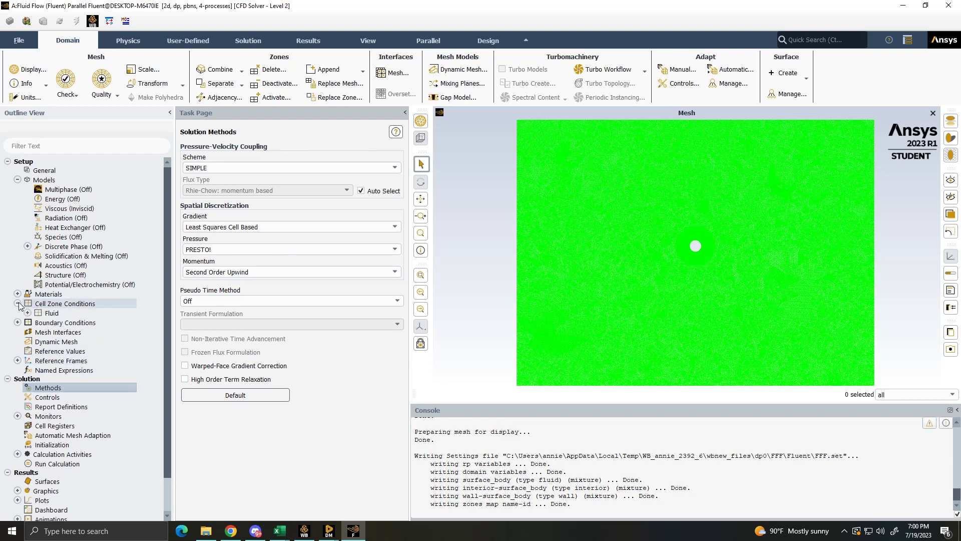
pyautogui.click(28, 312)
pyautogui.click(28, 313)
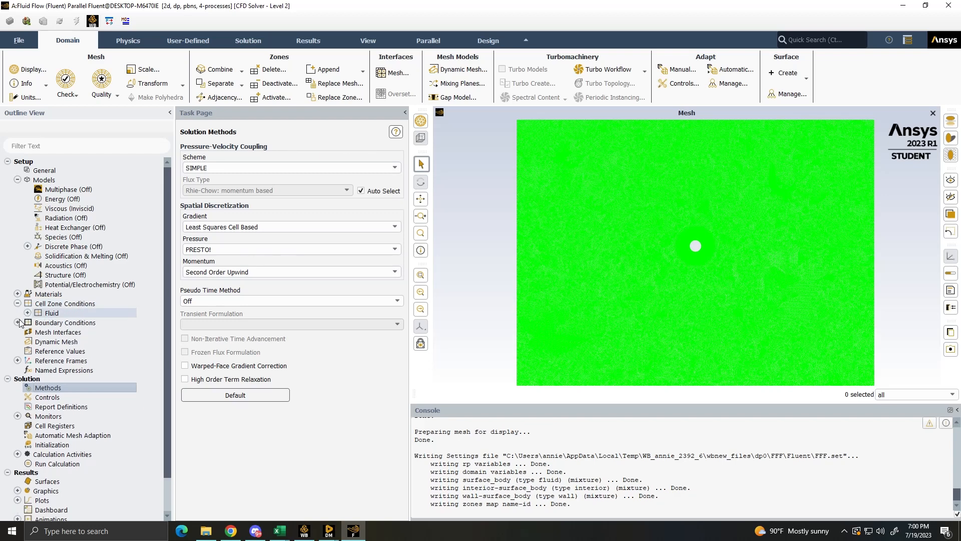
pyautogui.click(18, 322)
pyautogui.click(28, 342)
pyautogui.click(86, 351)
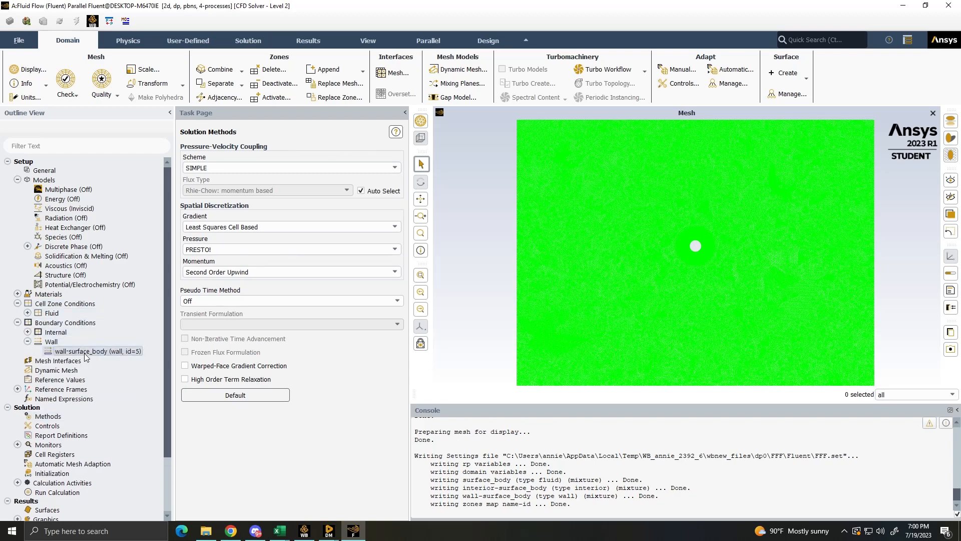
pyautogui.click(27, 332)
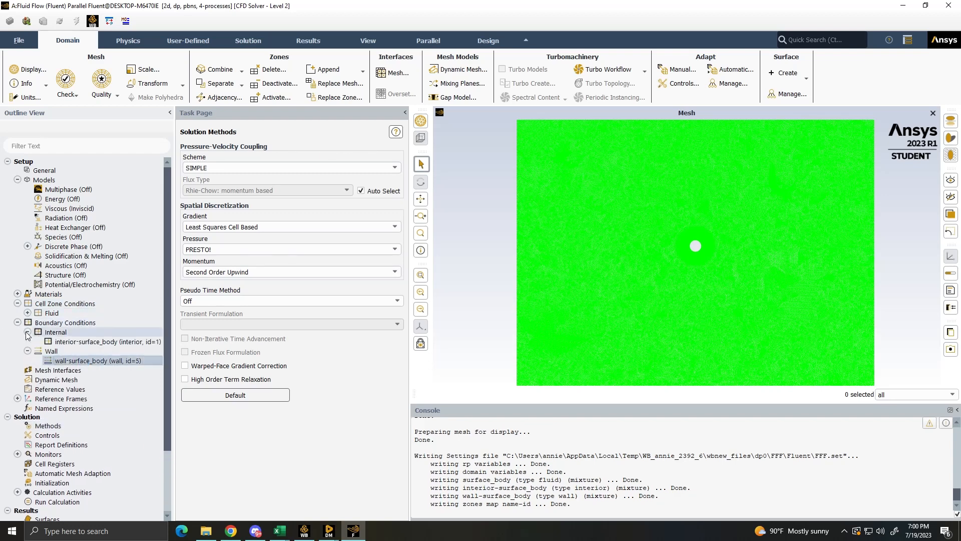
# - Quit Fluent and return to the Meshing window
pyautogui.rightClick(353, 531)
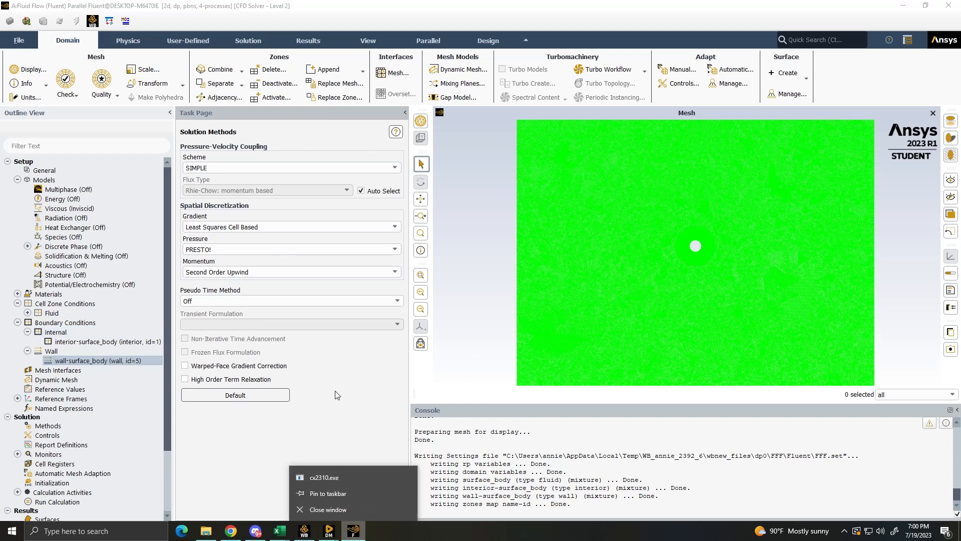
pyautogui.click(351, 515)
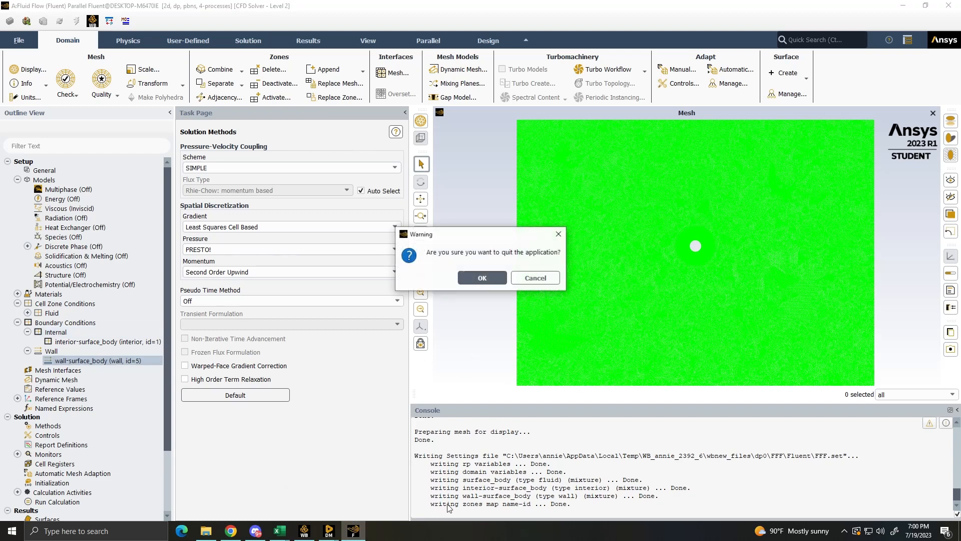
pyautogui.click(483, 279)
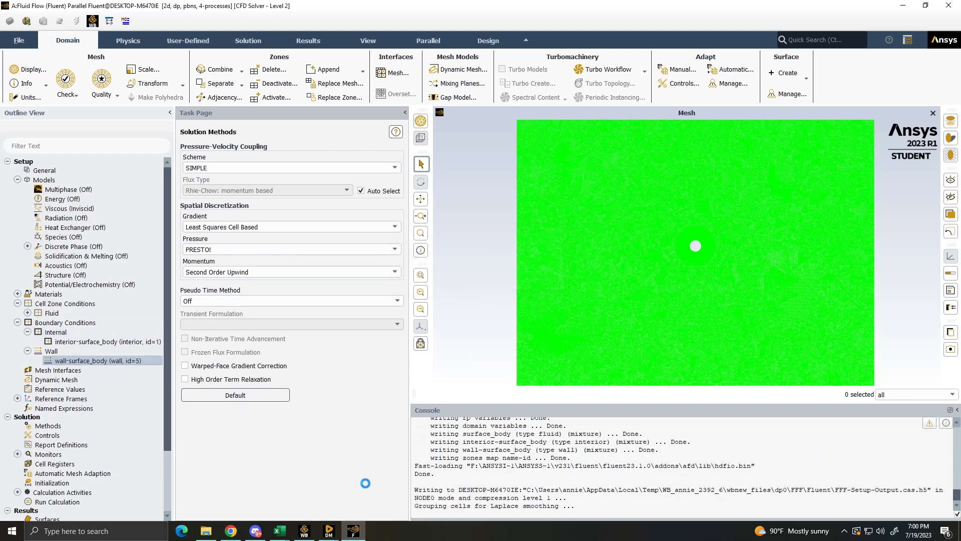
pyautogui.click(331, 533)
pyautogui.click(383, 490)
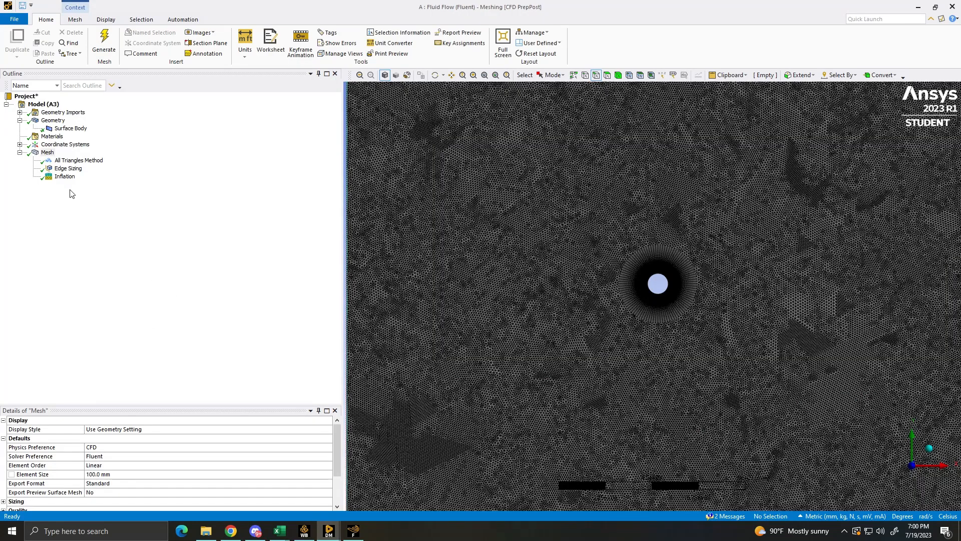
pyautogui.rightClick(46, 153)
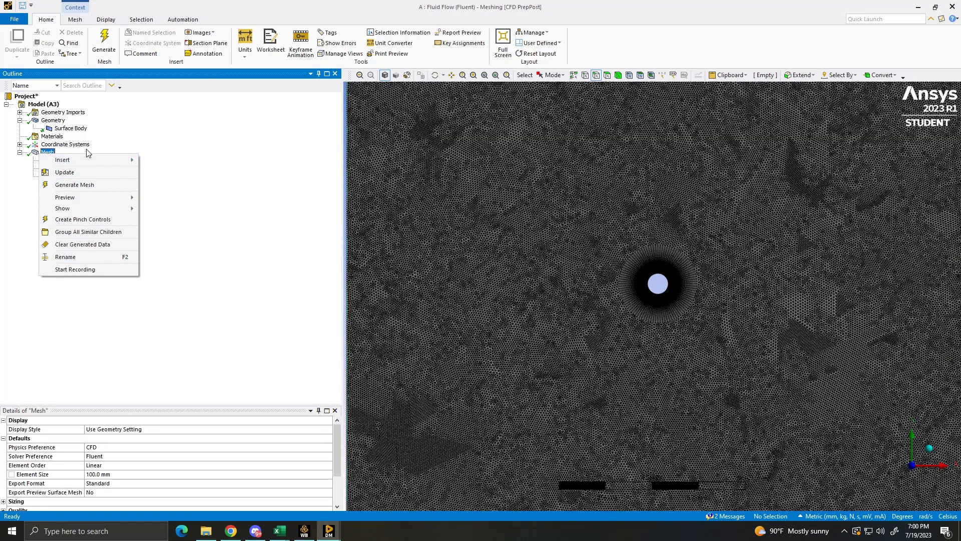
pyautogui.click(237, 204)
pyautogui.rightClick(45, 153)
pyautogui.moveTo(61, 160)
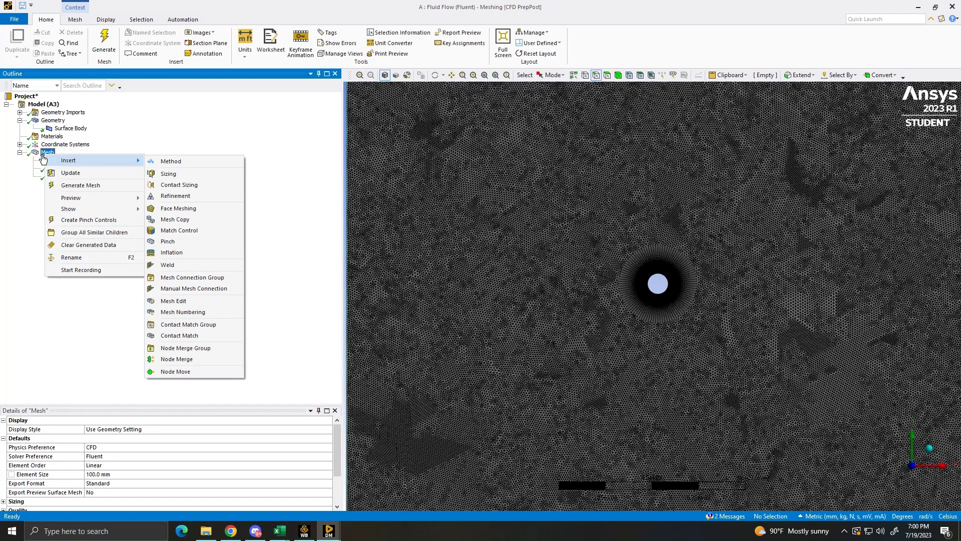
pyautogui.click(304, 302)
# - Create a named selection called "Cylinder wall" from the circle's edge
pyautogui.scroll(-3, 529, 328)
pyautogui.click(665, 290)
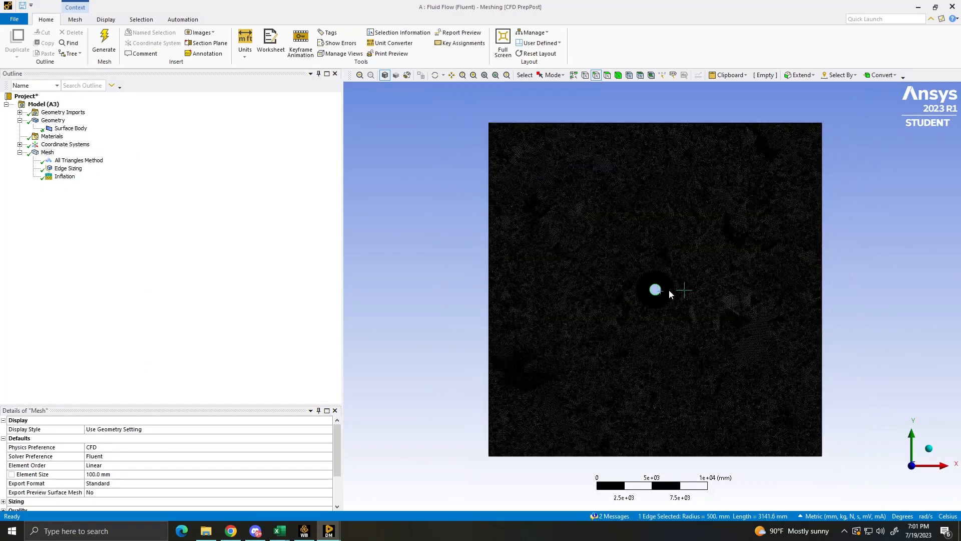
pyautogui.write('n')
pyautogui.write('W')
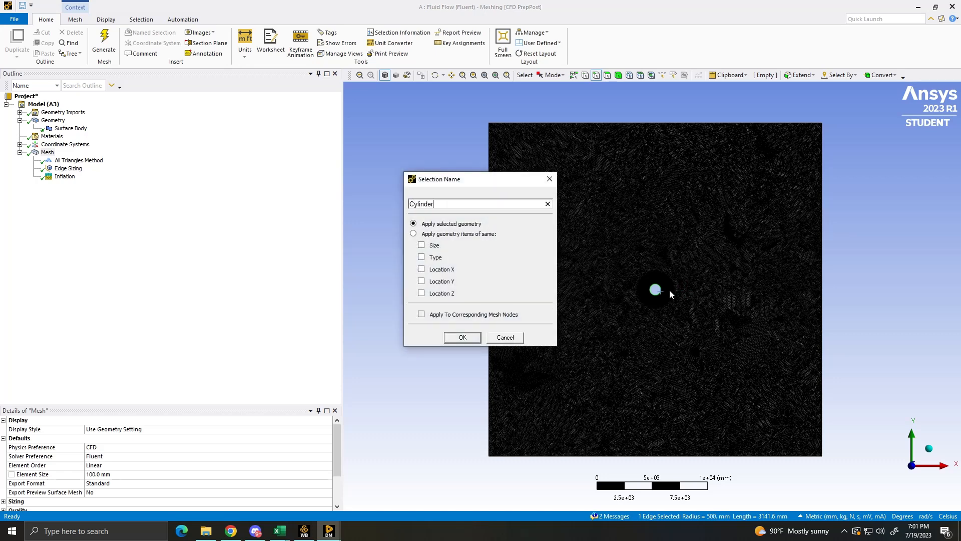
pyautogui.write('ylinder wall')
pyautogui.press('Return')
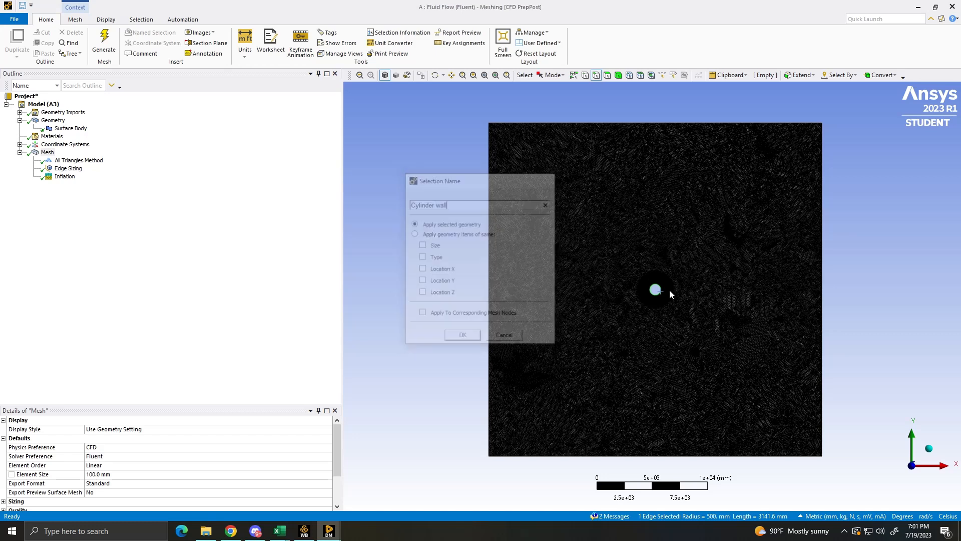
# - Create a named selection called "inlet" from the left edge of the square domain
pyautogui.click(492, 227)
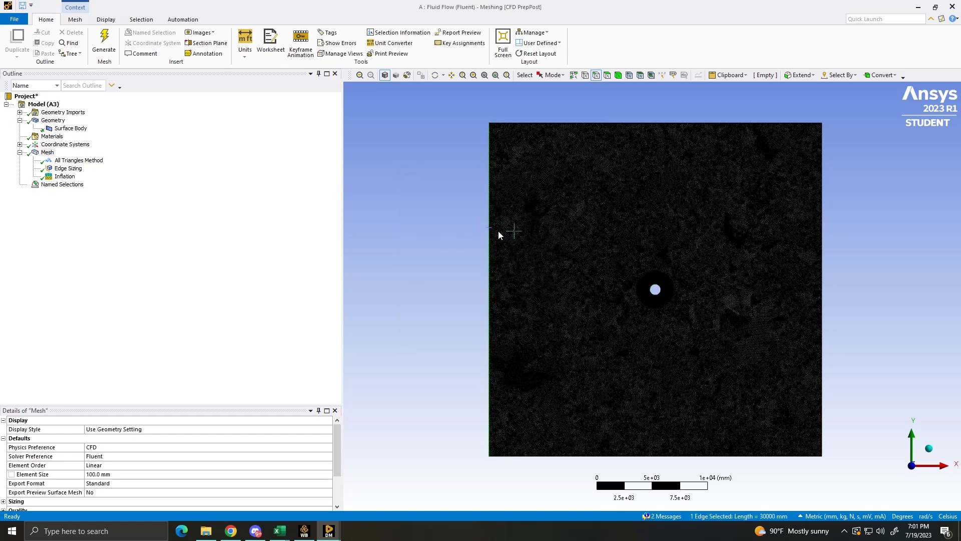
pyautogui.write('ninlew')
pyautogui.press('BackSpace')
pyautogui.write('t')
pyautogui.press('Return')
# - Create a named selection called "outlet" from the right edge of the square domain
pyautogui.click(822, 268)
pyautogui.write('no')
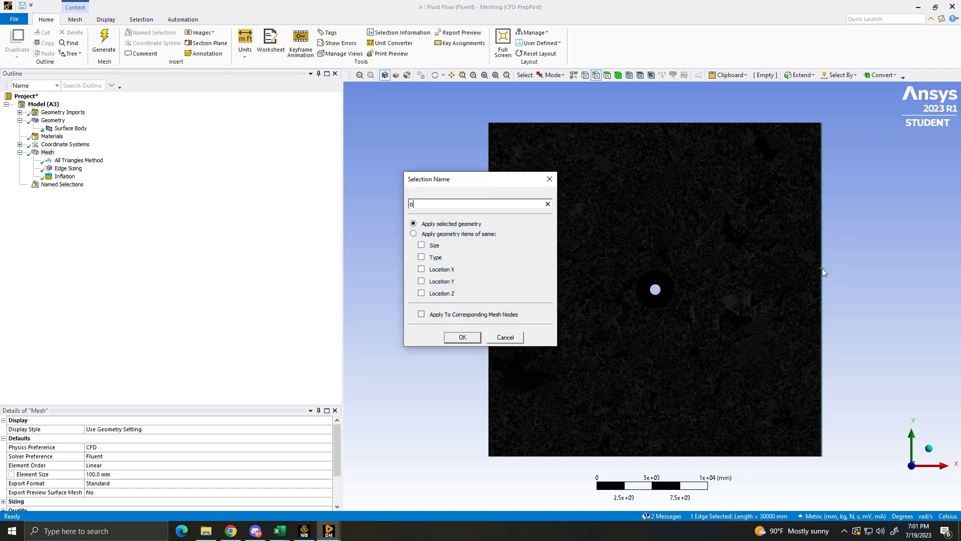
pyautogui.write('utlet')
pyautogui.press('Return')
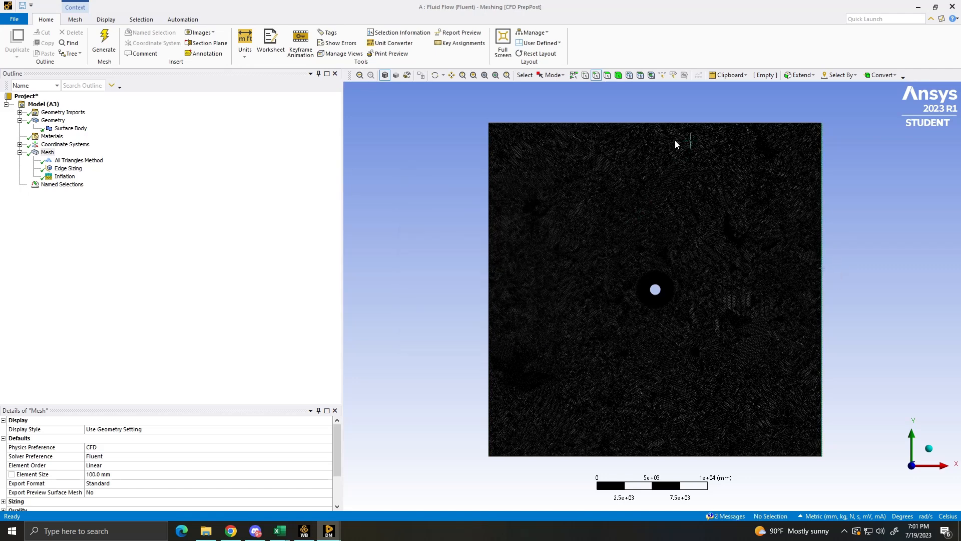
# - Create a named selection called "symmetry" from the top and bottom edges of the square domain
pyautogui.click(677, 123)
pyautogui.keyDown('ctrl'); pyautogui.click(639, 456); pyautogui.keyUp('ctrl')
pyautogui.write('n')
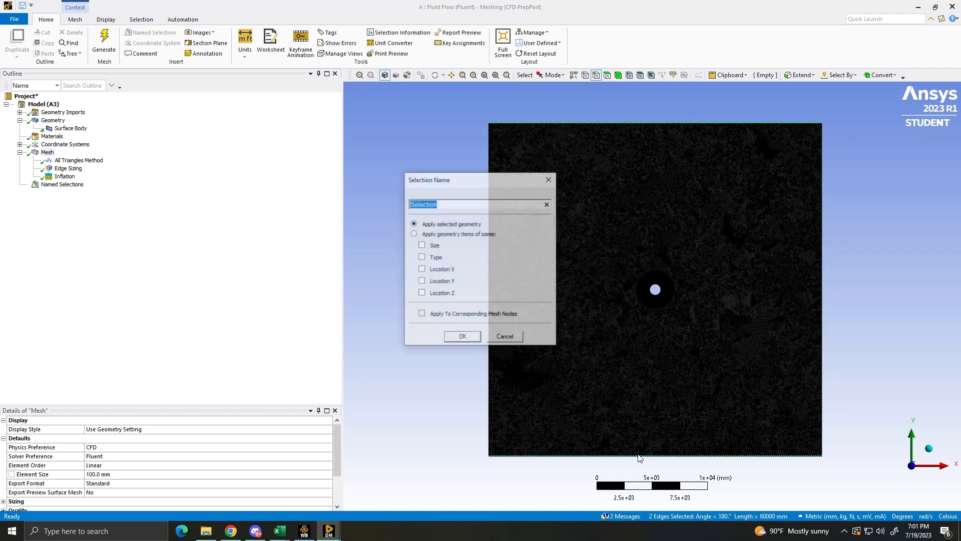
pyautogui.write('symmetry')
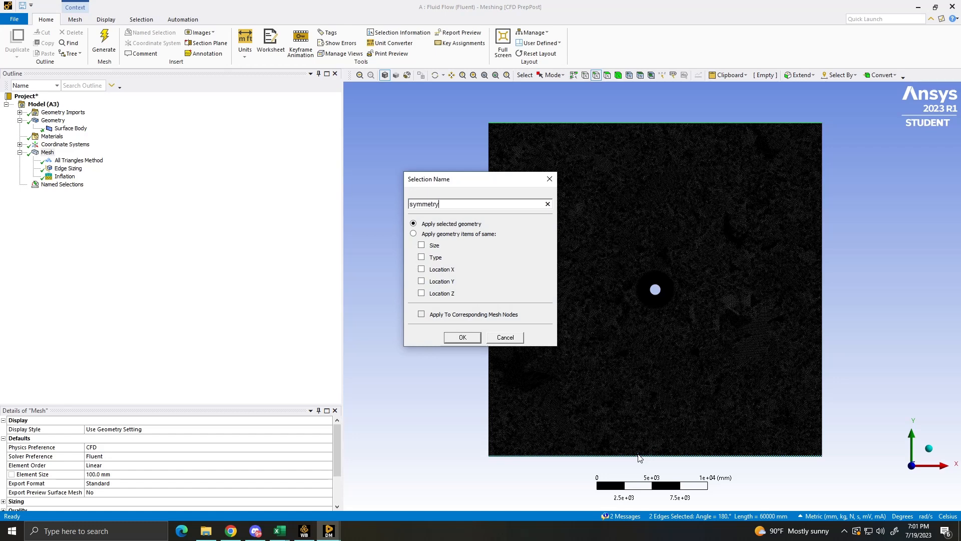
pyautogui.press('Return')
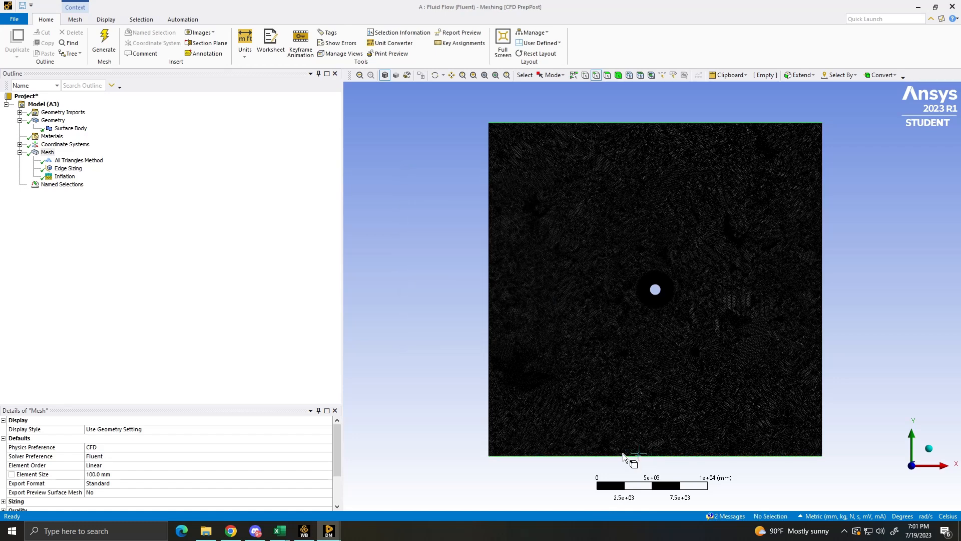
# - Review the named selections and check which edges symmetry, outlet and inlet are assigned to
pyautogui.click(37, 184)
pyautogui.click(20, 185)
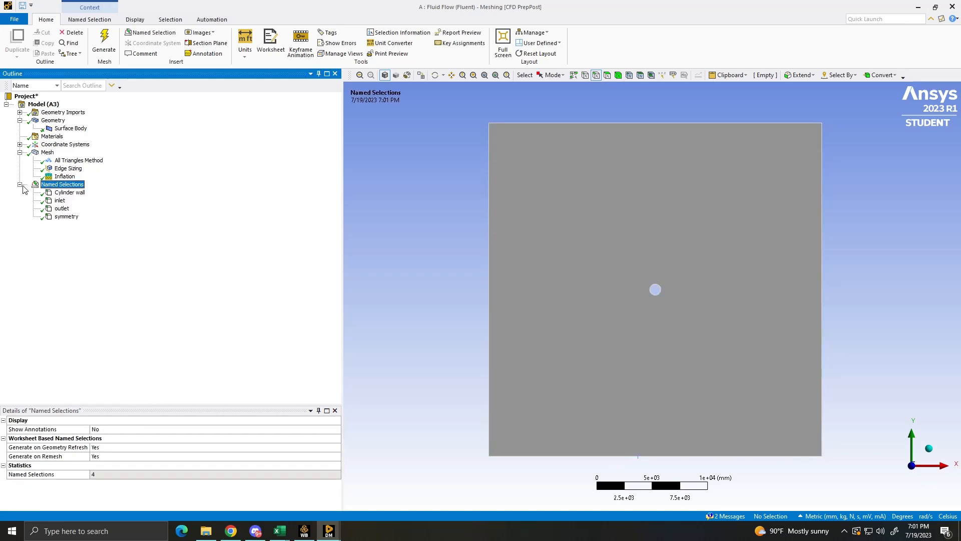
pyautogui.click(66, 217)
pyautogui.click(63, 209)
pyautogui.click(60, 201)
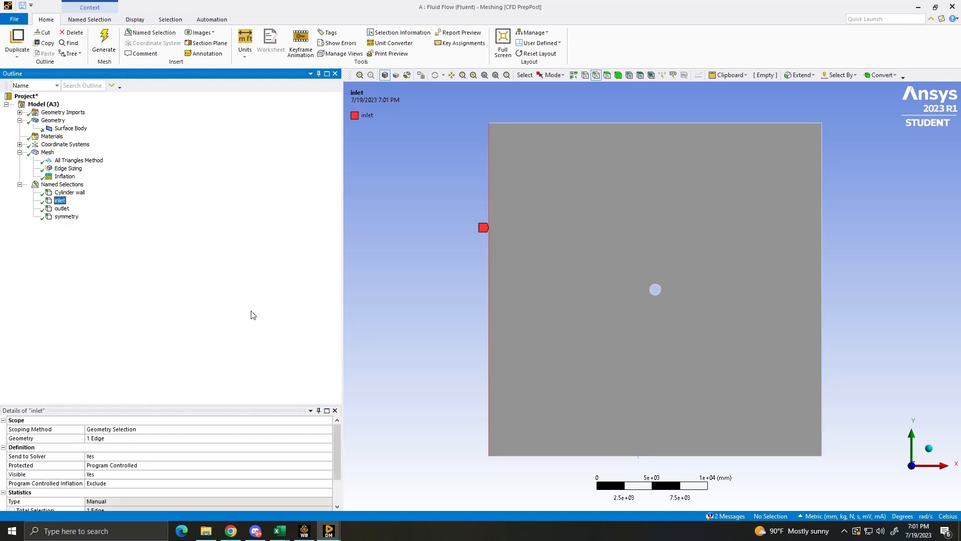
pyautogui.click(62, 184)
# - Update the mesh so that the new named selections are passed on to the solver
pyautogui.click(47, 152)
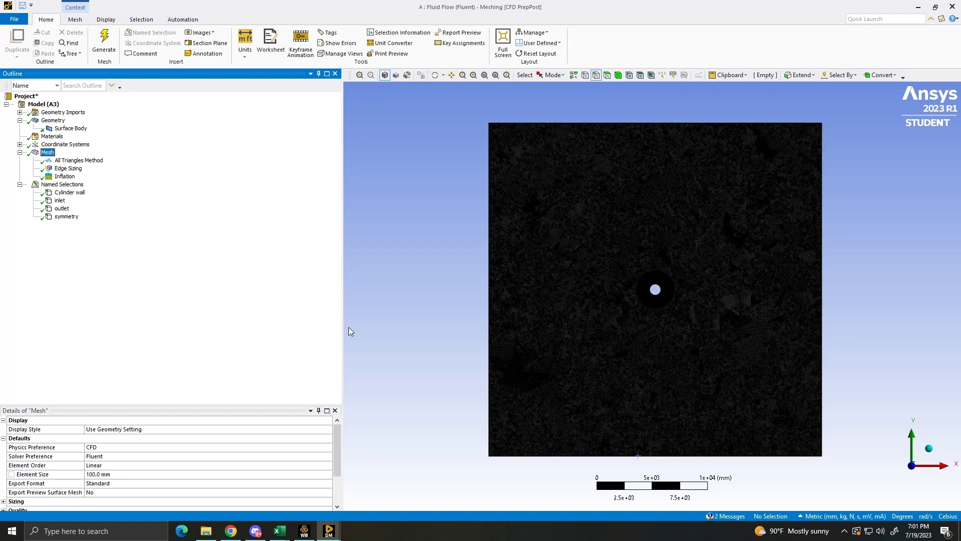
pyautogui.rightClick(48, 153)
pyautogui.click(101, 171)
# - Switch to Workbench, open the fluid flow system's Setup with the new upstream mesh loaded, and start Fluent
pyautogui.click(304, 530)
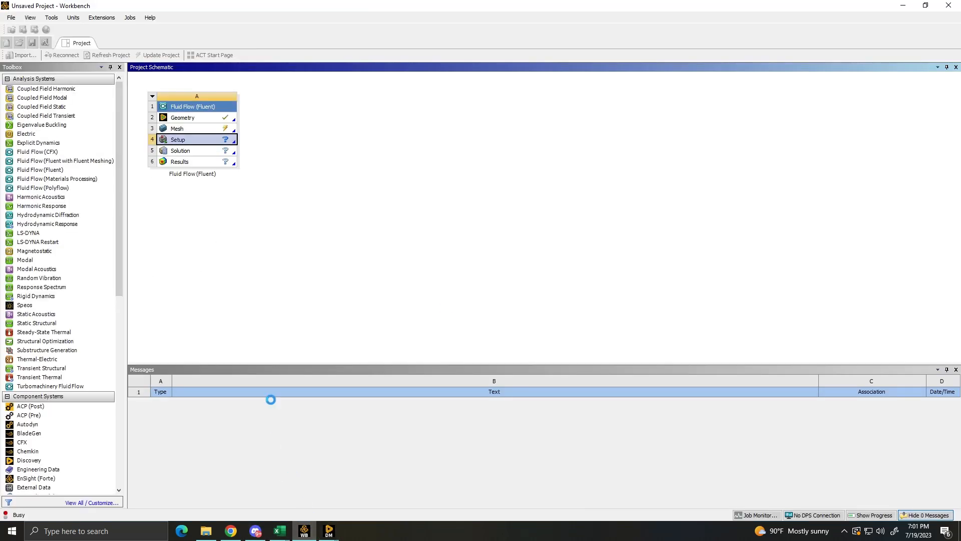
pyautogui.doubleClick(204, 145)
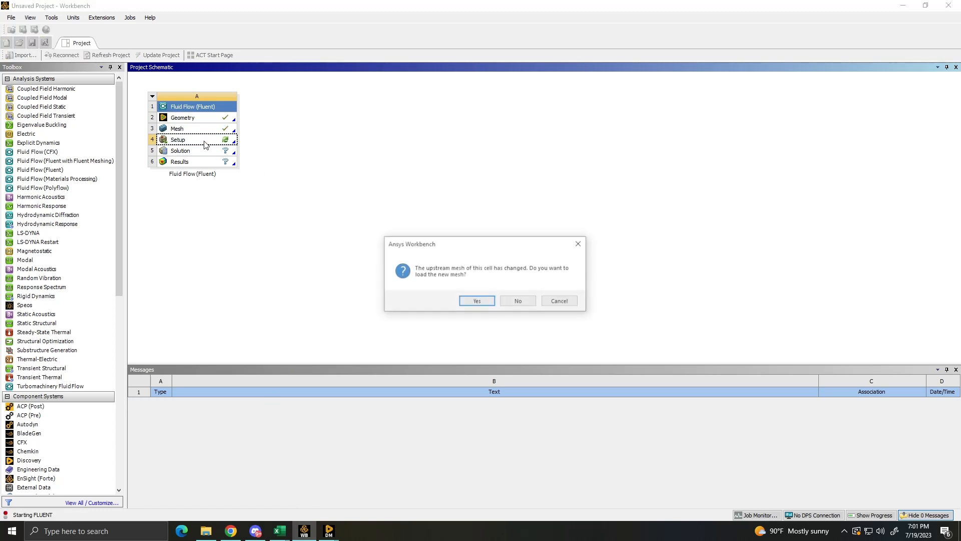
pyautogui.click(477, 302)
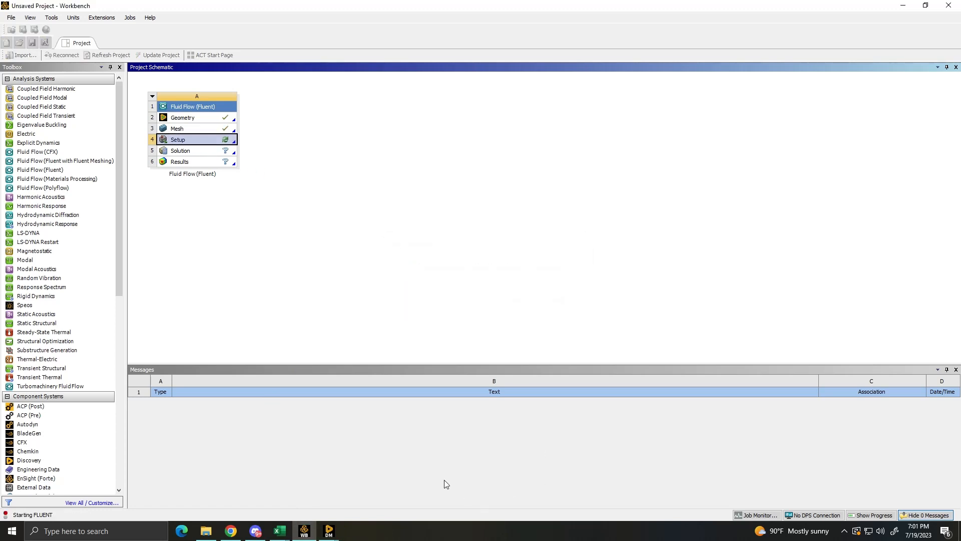
pyautogui.click(449, 380)
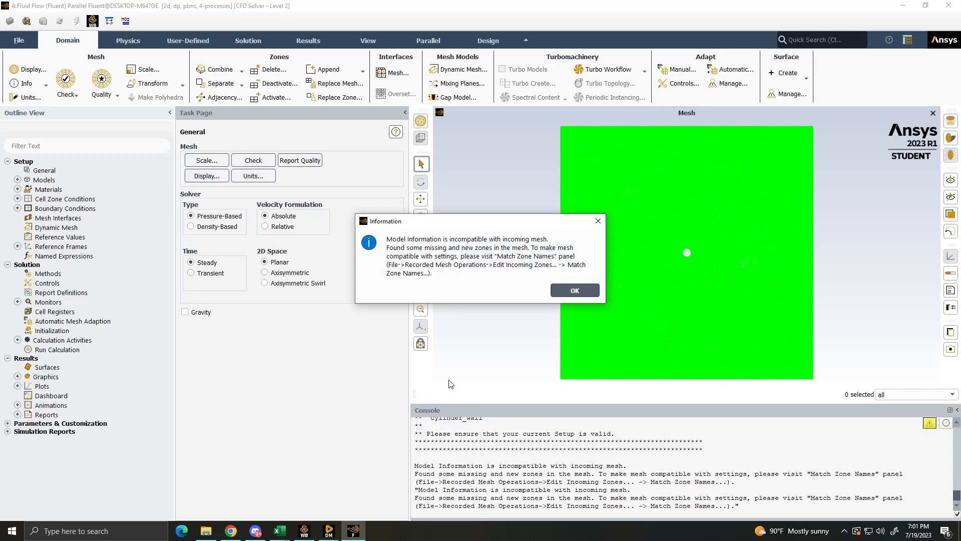
pyautogui.click(561, 293)
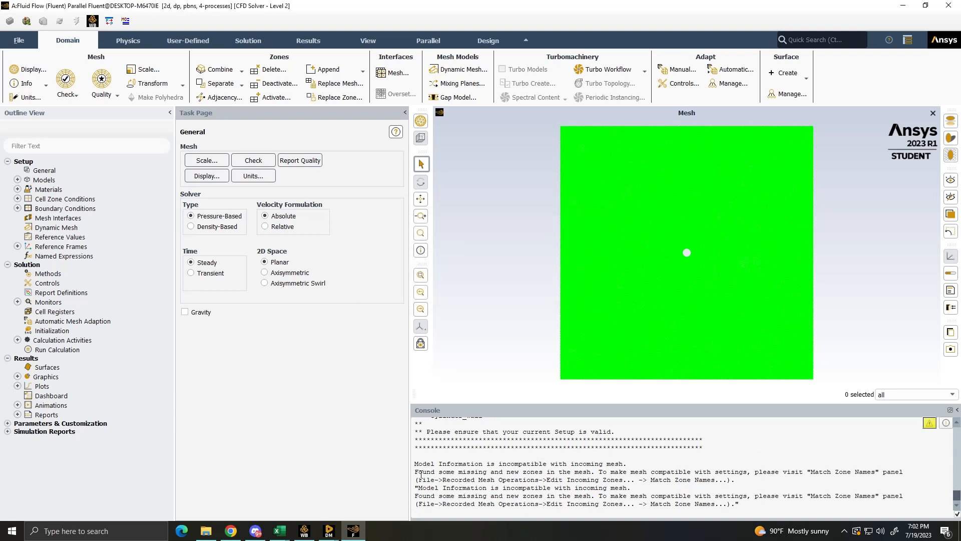
# - Set the velocity magnitude of the inlet boundary condition to 5 m/s
pyautogui.click(17, 209)
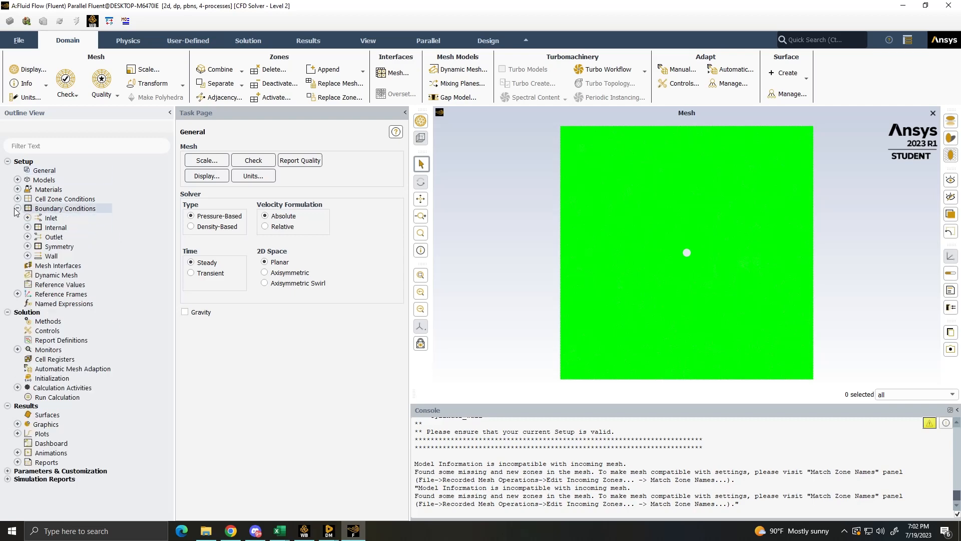
pyautogui.click(18, 208)
pyautogui.click(18, 209)
pyautogui.click(28, 218)
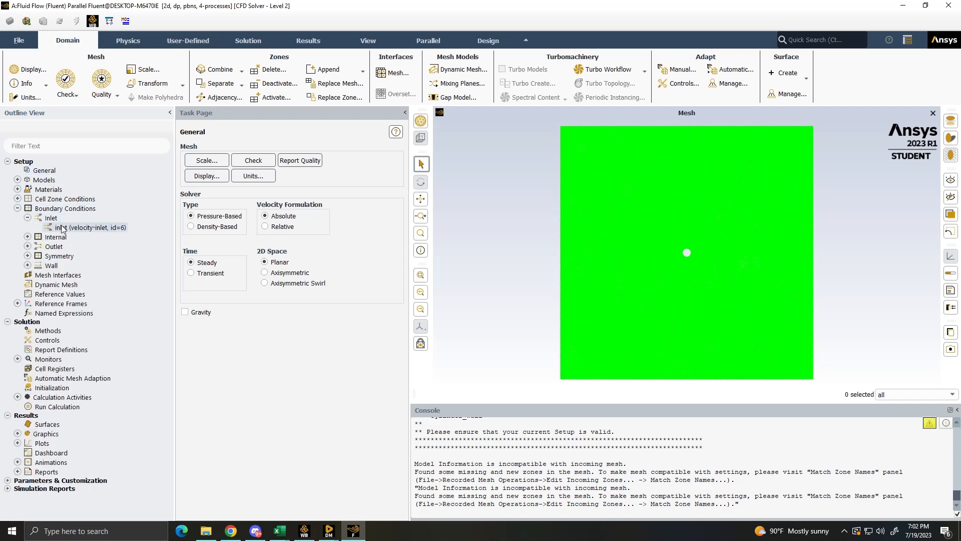
pyautogui.rightClick(61, 228)
pyautogui.click(97, 233)
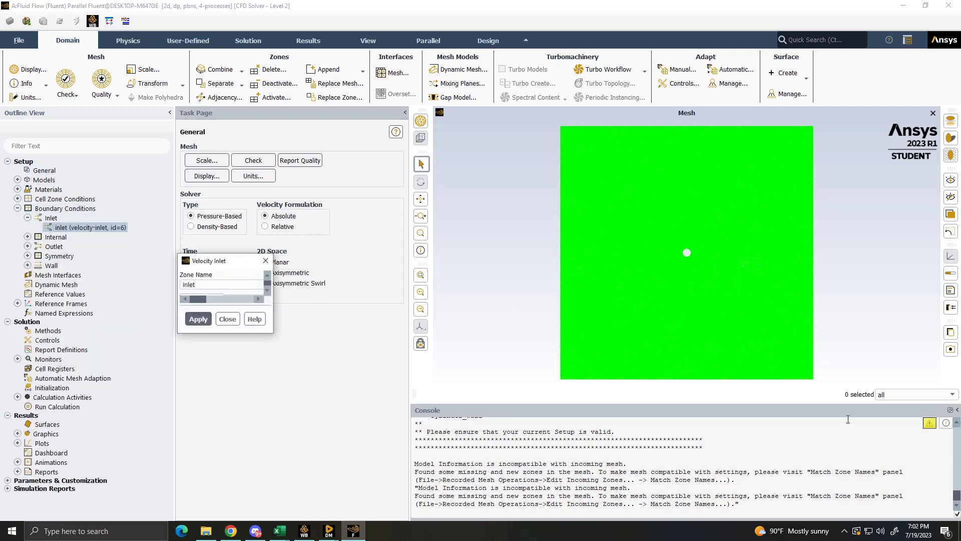
pyautogui.click(420, 333)
pyautogui.click(419, 344)
pyautogui.doubleClick(402, 349)
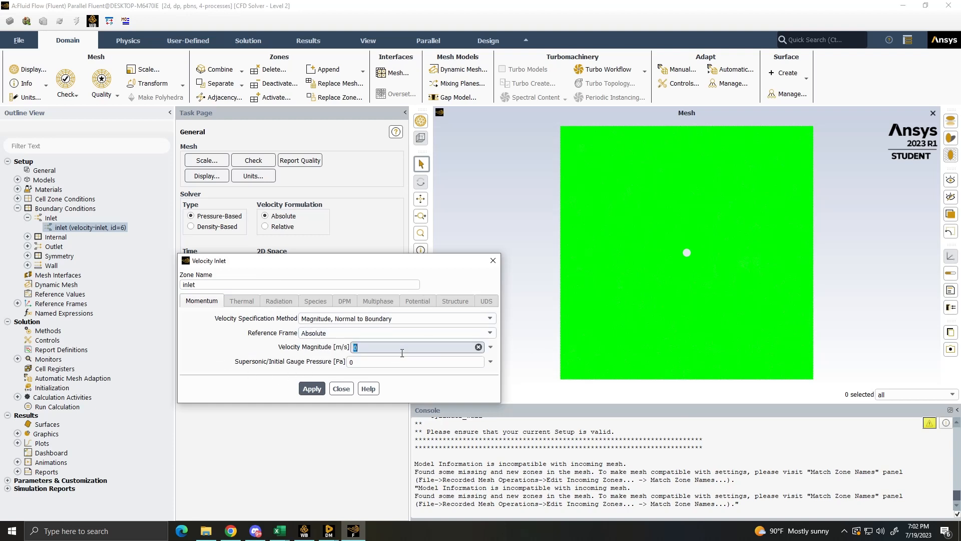
pyautogui.write('5')
pyautogui.click(311, 389)
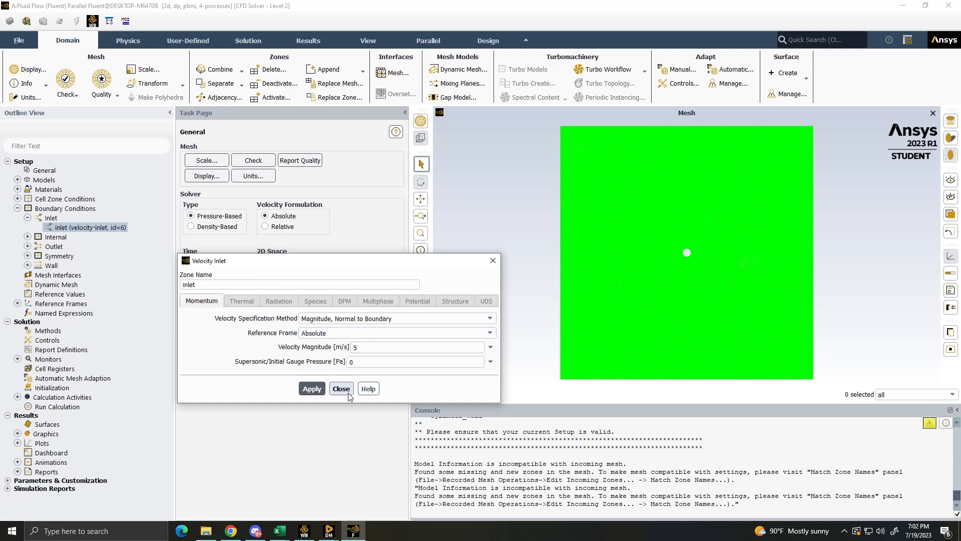
pyautogui.click(349, 394)
# - Check the boundary settings of the cylinder_wall zone
pyautogui.click(27, 265)
pyautogui.click(85, 277)
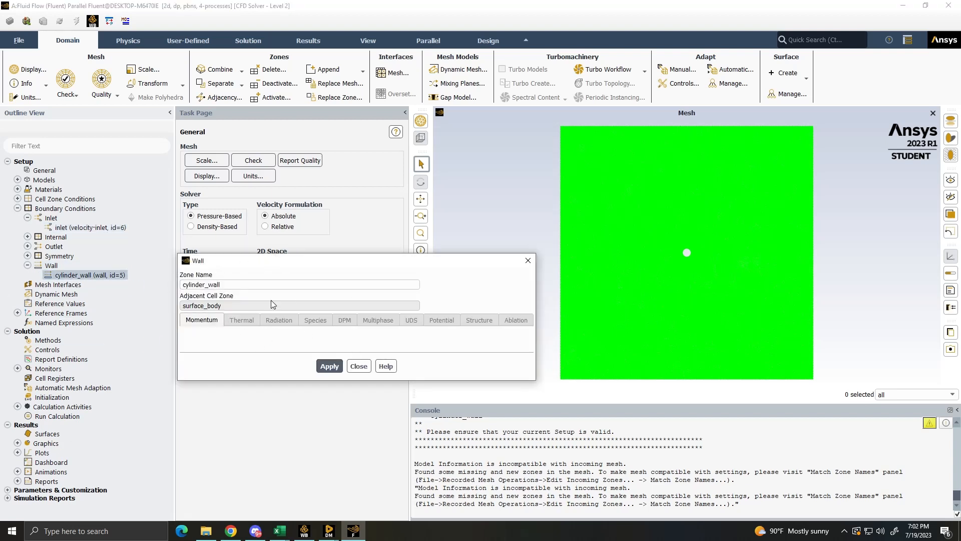
pyautogui.click(359, 366)
# - Review the physics models, the mesh around the cylinder and the solution methods
pyautogui.click(18, 180)
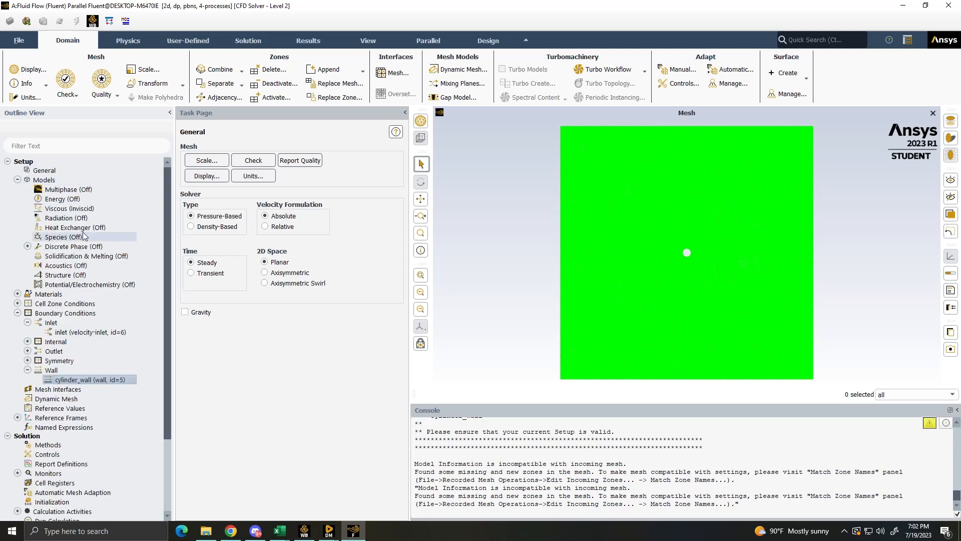
pyautogui.scroll(3, 675, 278)
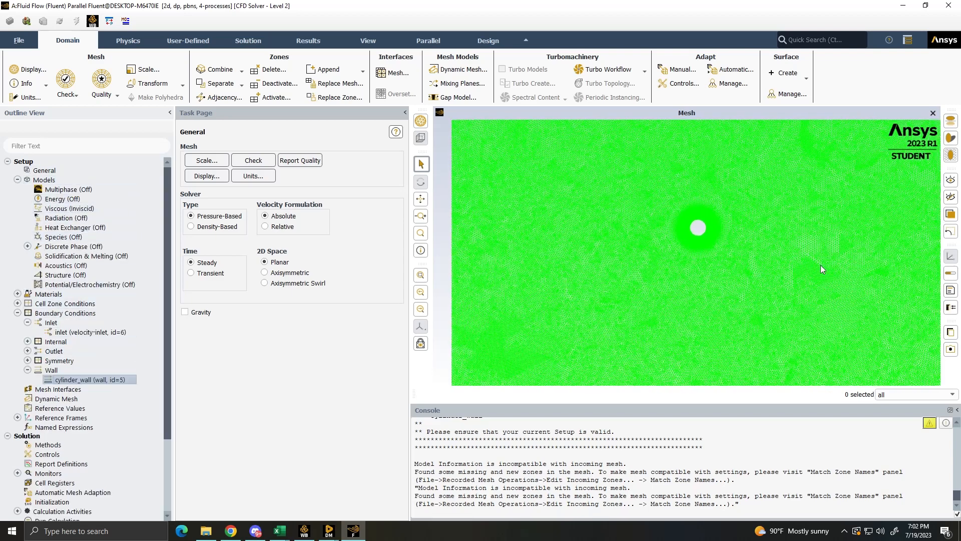
pyautogui.scroll(-4, 56, 371)
pyautogui.doubleClick(52, 352)
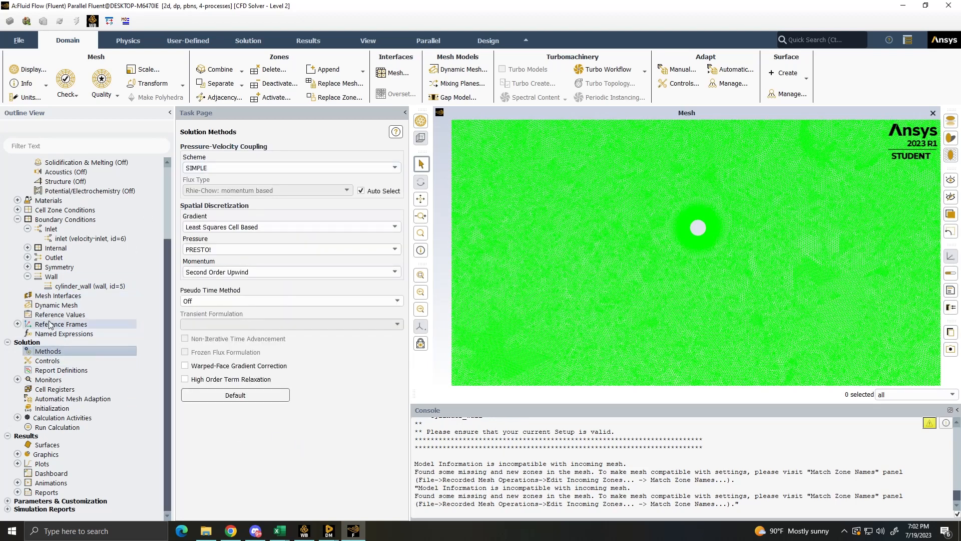
# - Tighten the absolute convergence criteria of the continuity, x-velocity and y-velocity residuals
pyautogui.doubleClick(46, 380)
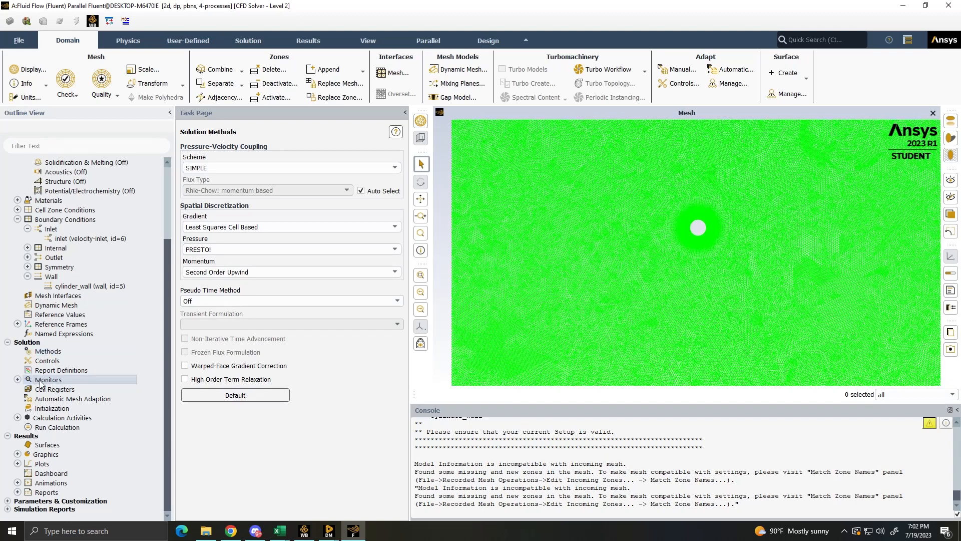
pyautogui.doubleClick(76, 390)
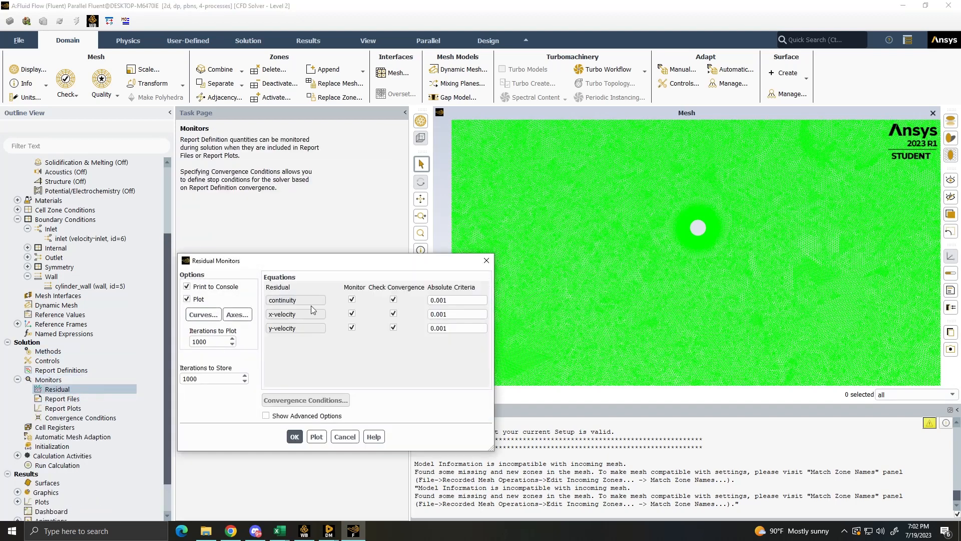
pyautogui.click(444, 301)
pyautogui.write('00')
pyautogui.click(443, 315)
pyautogui.write('00')
pyautogui.click(443, 328)
pyautogui.doubleClick(443, 327)
pyautogui.write('0000')
pyautogui.click(293, 436)
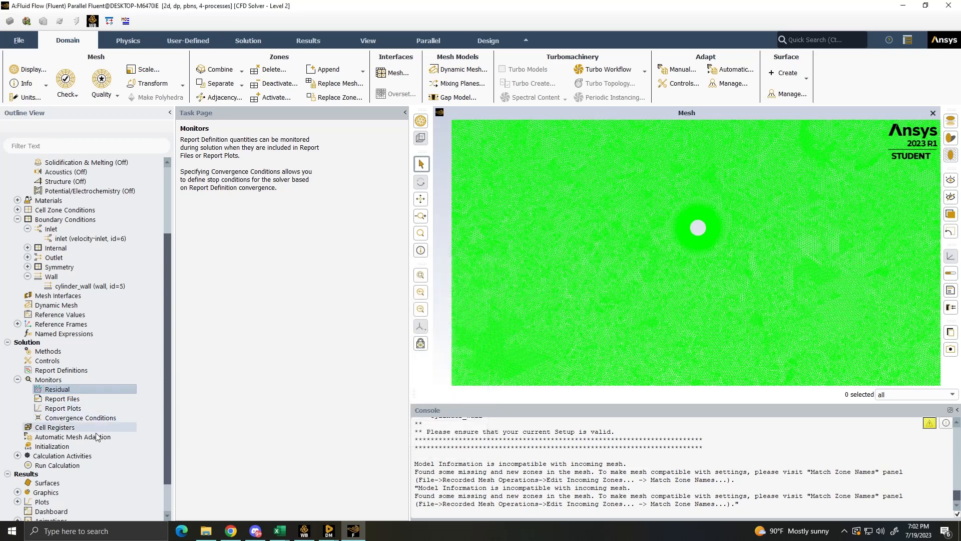
# - Adjust the number of iterations for the hybrid initialization and initialize the solution
pyautogui.click(80, 444)
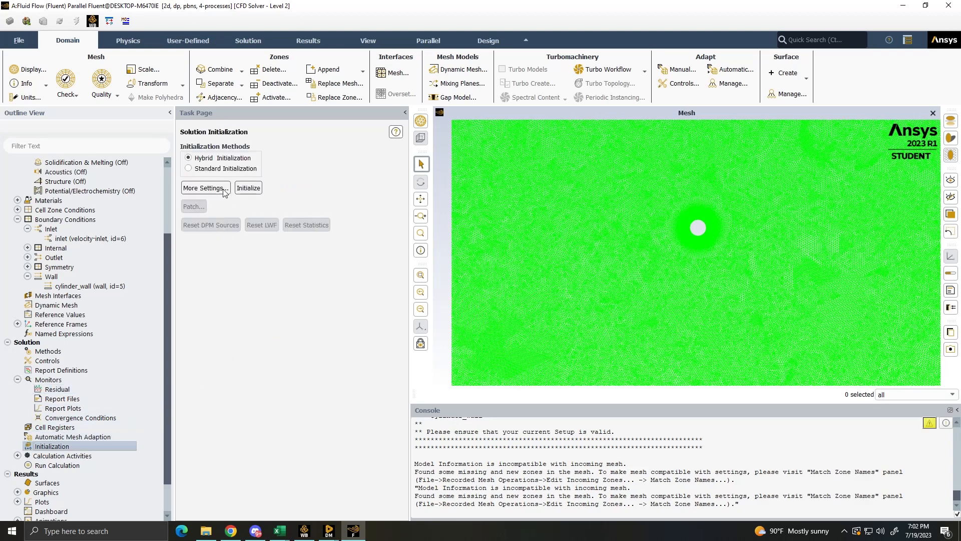
pyautogui.click(206, 188)
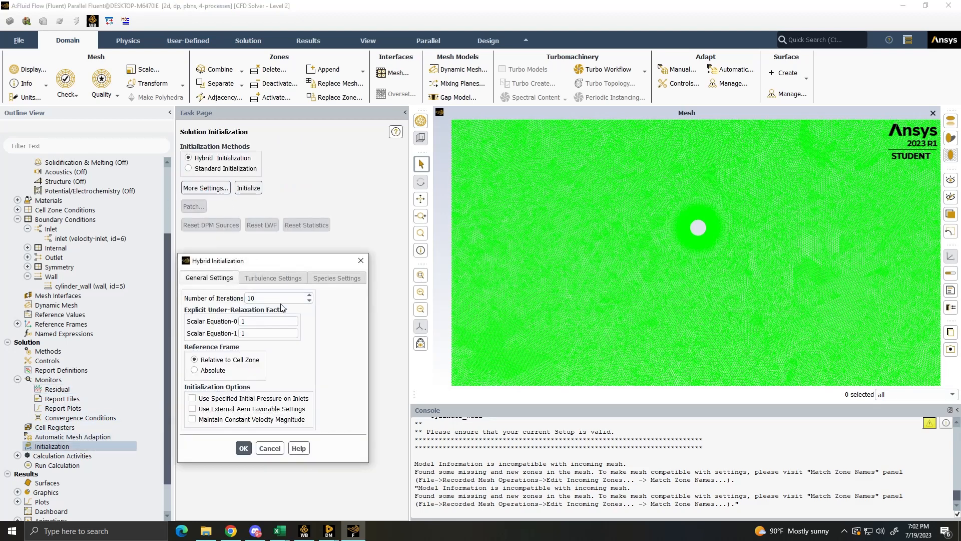
pyautogui.doubleClick(281, 300)
pyautogui.click(243, 448)
pyautogui.click(249, 188)
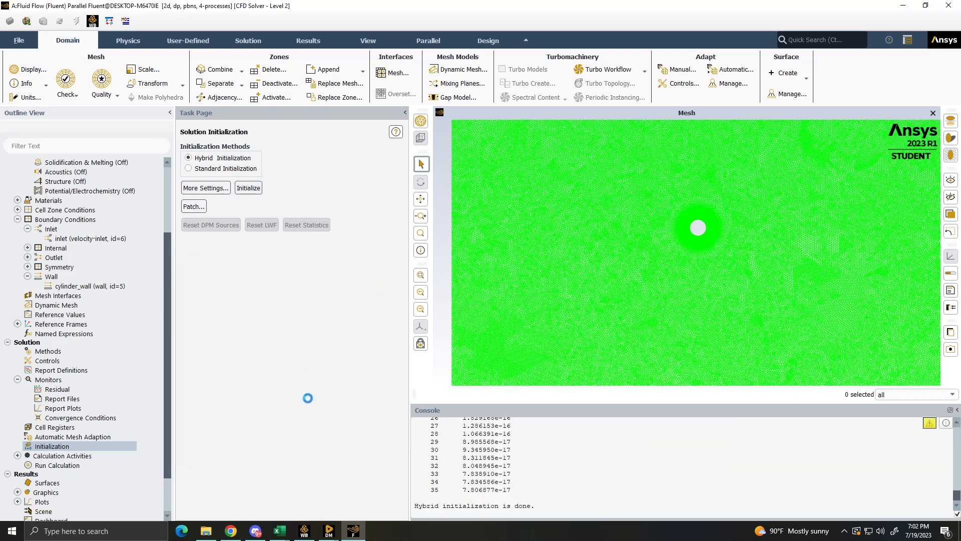
# - Set the number of iterations to 500 and run the calculation
pyautogui.doubleClick(50, 466)
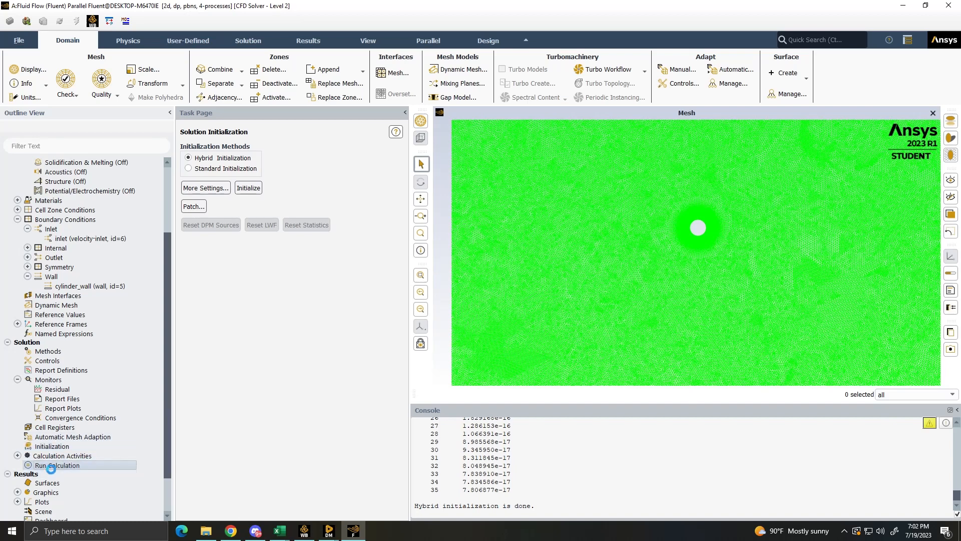
pyautogui.doubleClick(199, 192)
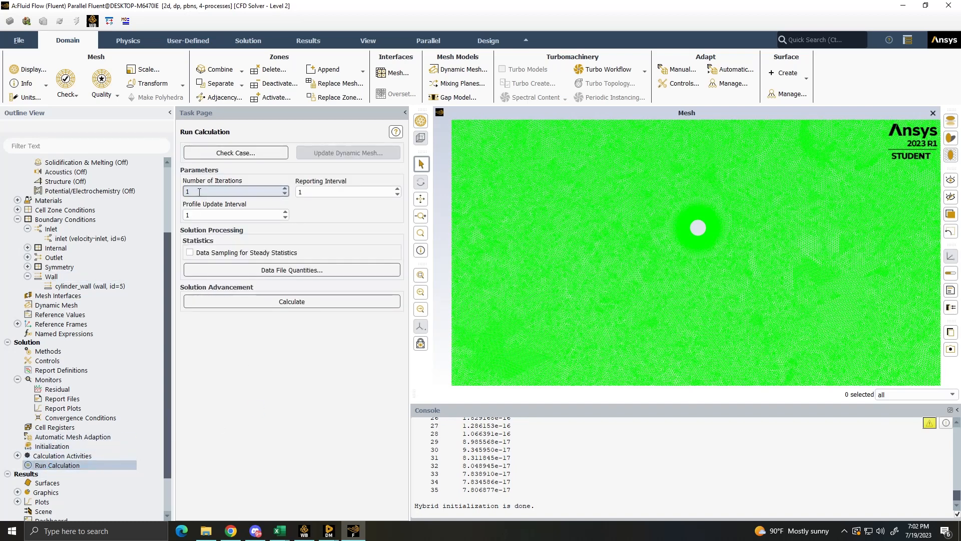
pyautogui.click(292, 302)
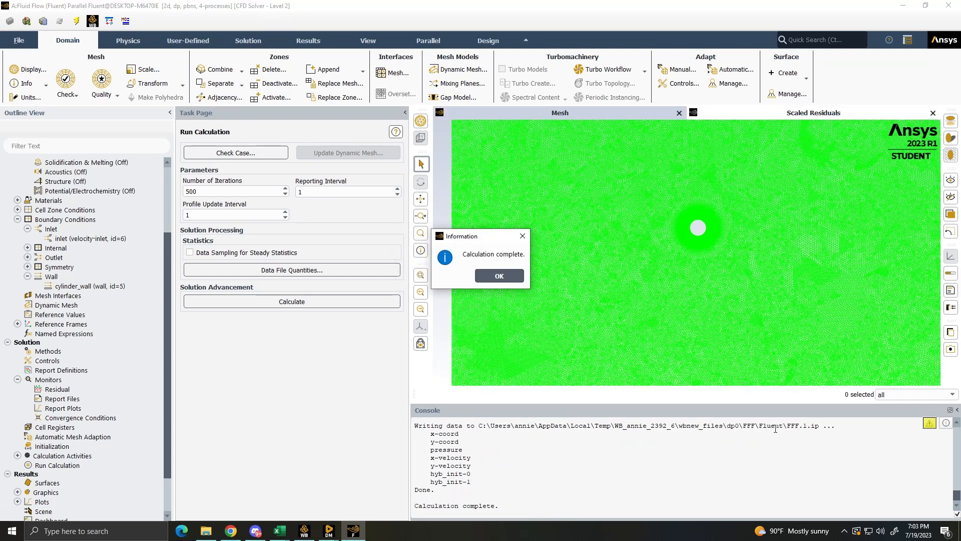
# - Create and display a contour plot of velocity magnitude on interior-surface_body
pyautogui.click(499, 275)
pyautogui.scroll(-2, 76, 431)
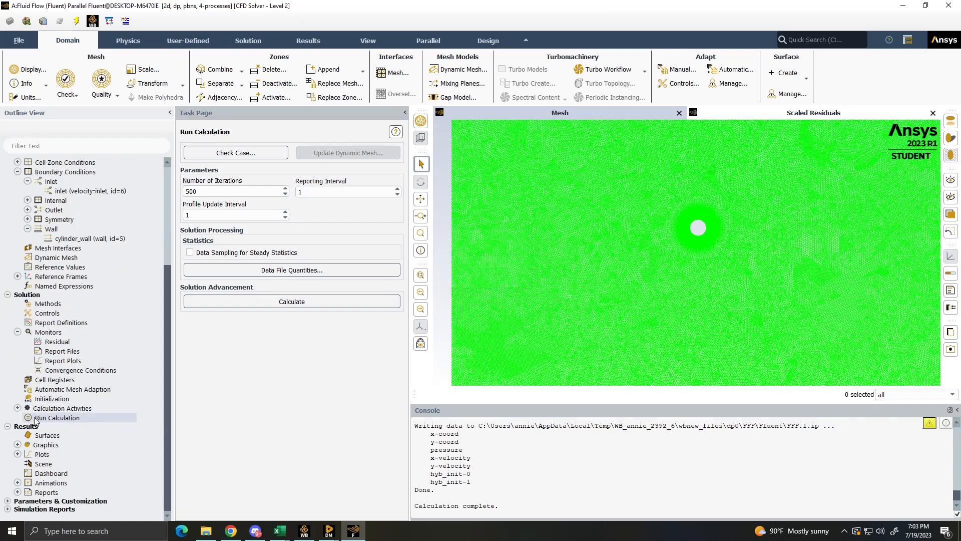
pyautogui.click(18, 454)
pyautogui.scroll(-3, 17, 441)
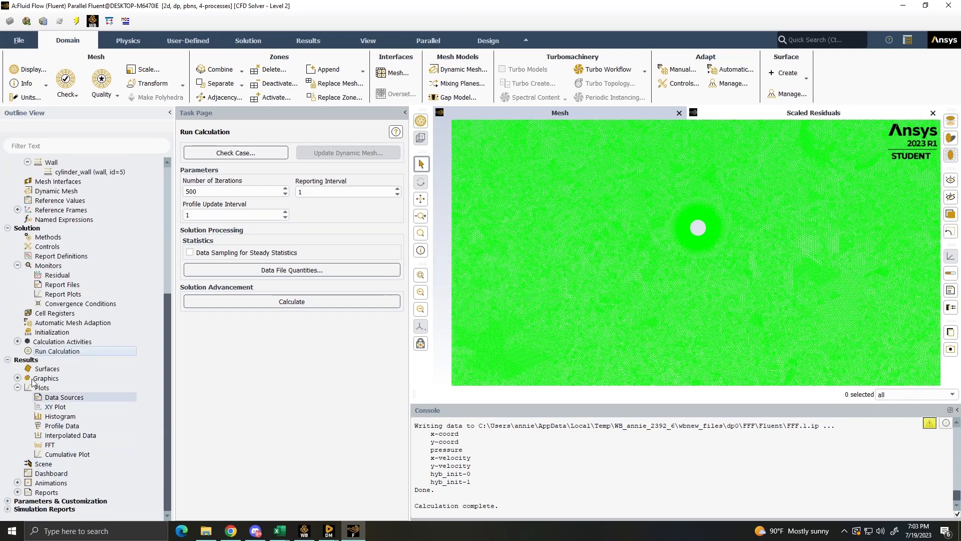
pyautogui.click(17, 379)
pyautogui.click(51, 399)
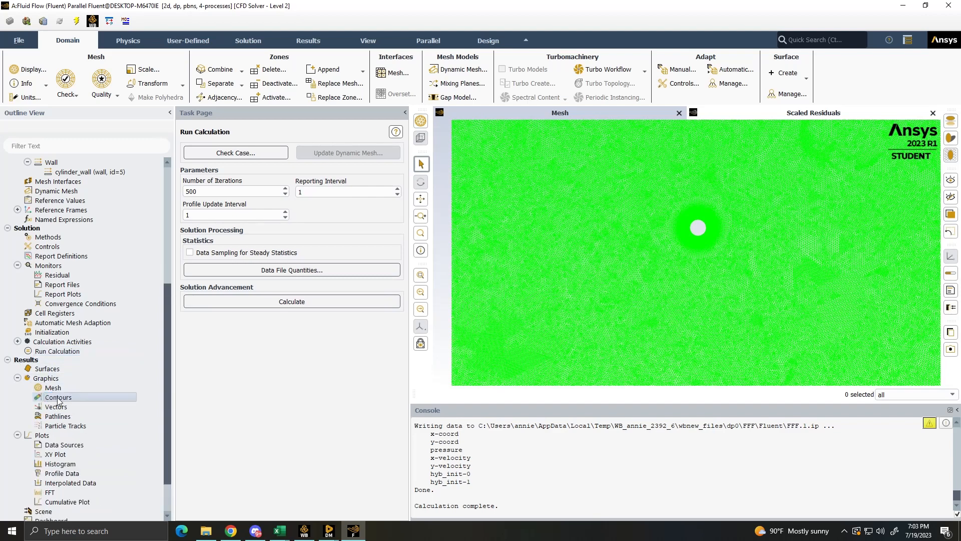
pyautogui.rightClick(58, 399)
pyautogui.click(74, 404)
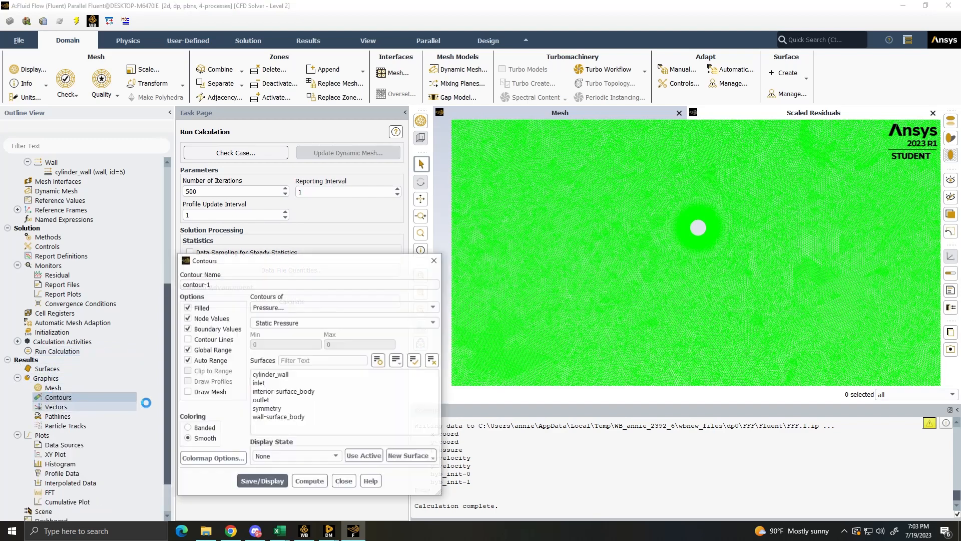
pyautogui.click(319, 307)
pyautogui.click(289, 333)
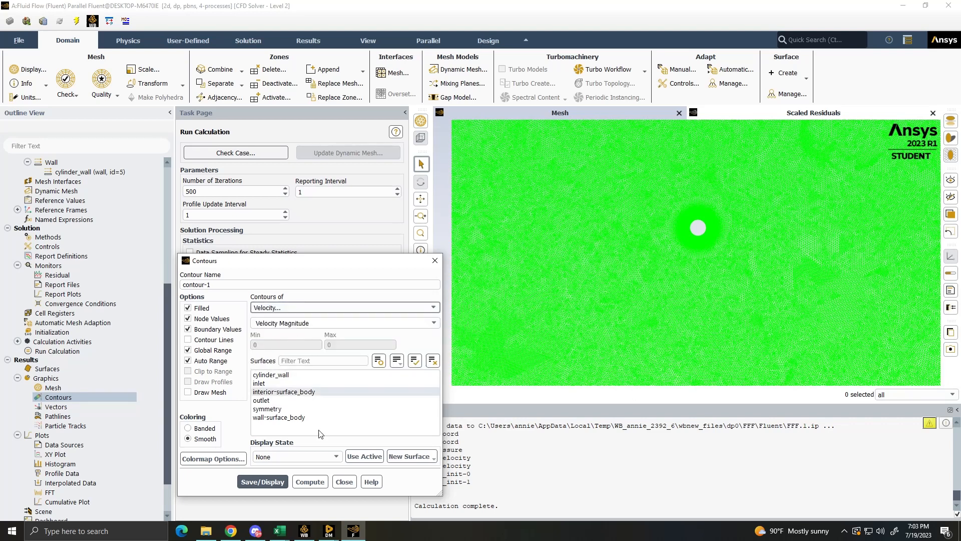
pyautogui.click(289, 392)
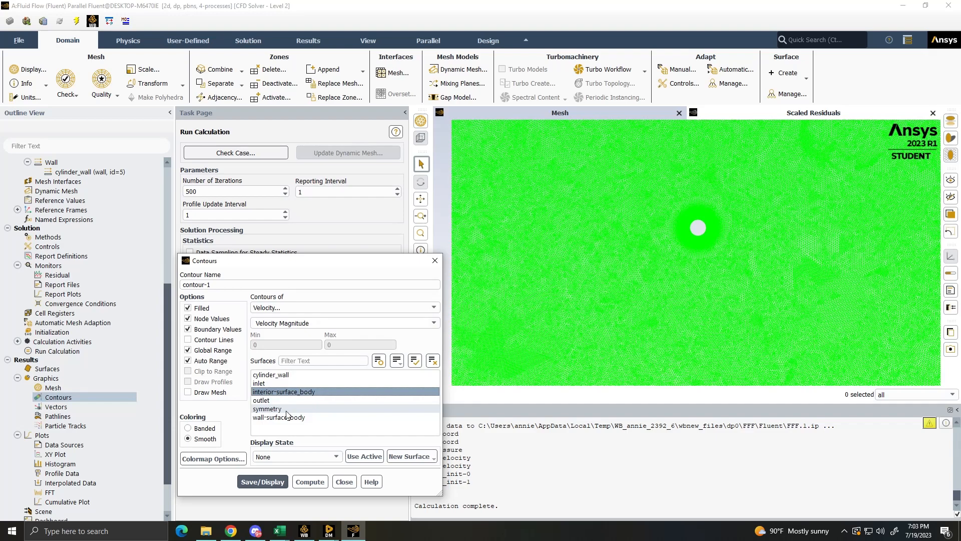
pyautogui.click(258, 481)
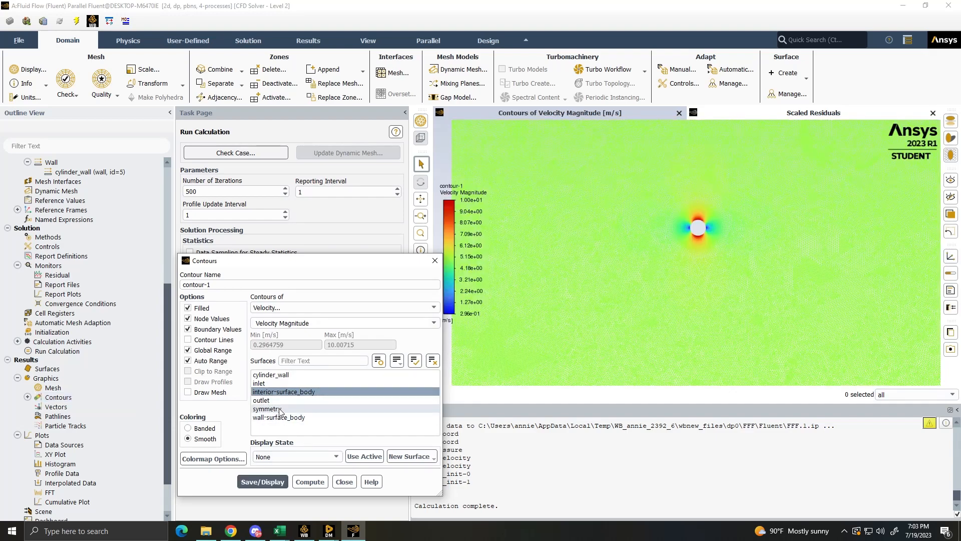
pyautogui.click(344, 481)
# - Examine the velocity magnitude contours and mesh around the cylinder
pyautogui.scroll(3, 704, 208)
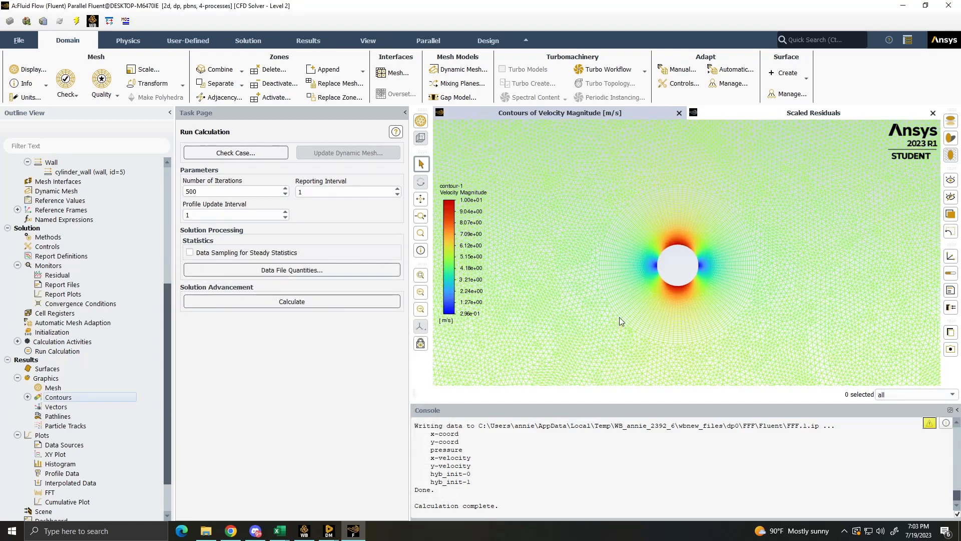
pyautogui.scroll(3, 621, 317)
pyautogui.scroll(-2, 750, 265)
pyautogui.scroll(2, 903, 213)
pyautogui.scroll(-3, 543, 238)
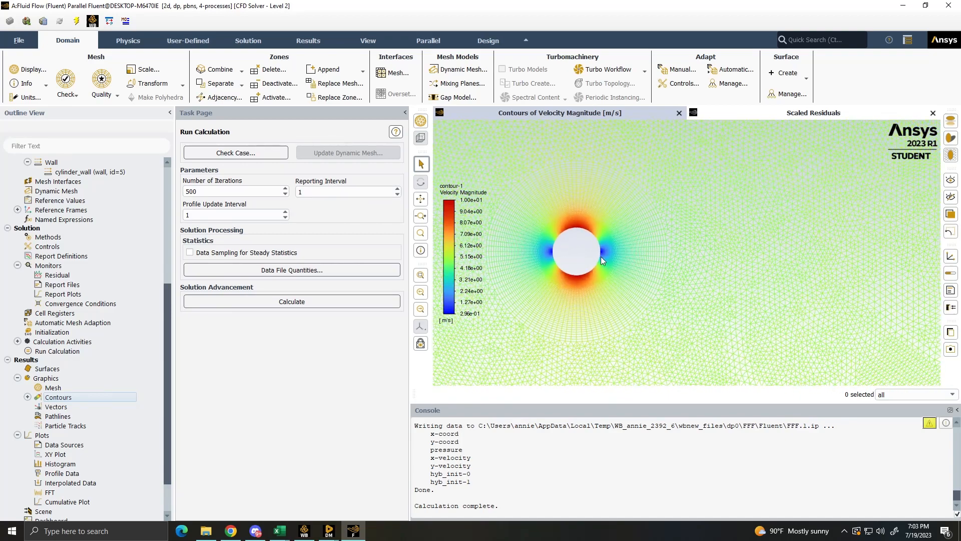
pyautogui.scroll(1, 576, 268)
pyautogui.moveTo(646, 283); pyautogui.dragTo(822, 277, button='middle')
pyautogui.moveTo(656, 215); pyautogui.dragTo(647, 249, button='middle')
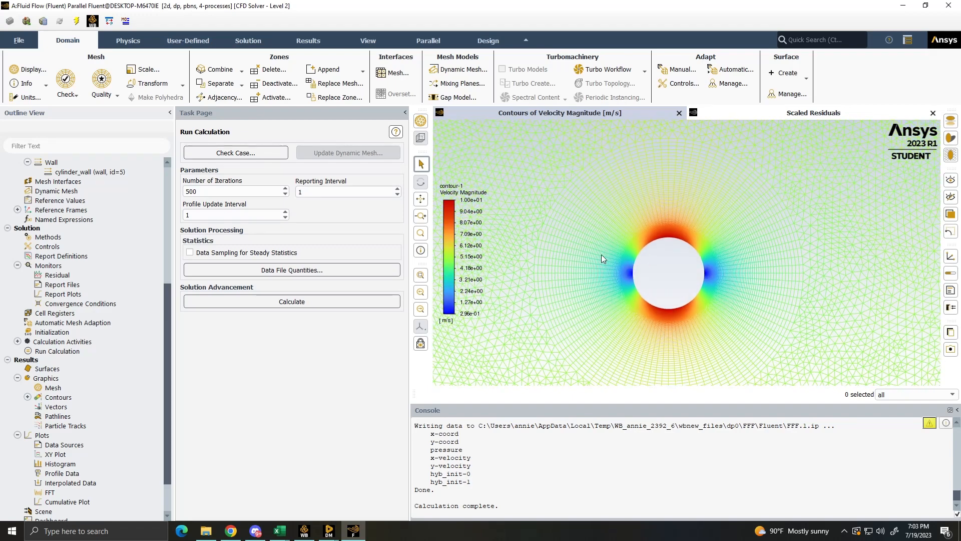
pyautogui.moveTo(571, 256); pyautogui.dragTo(591, 256, button='middle')
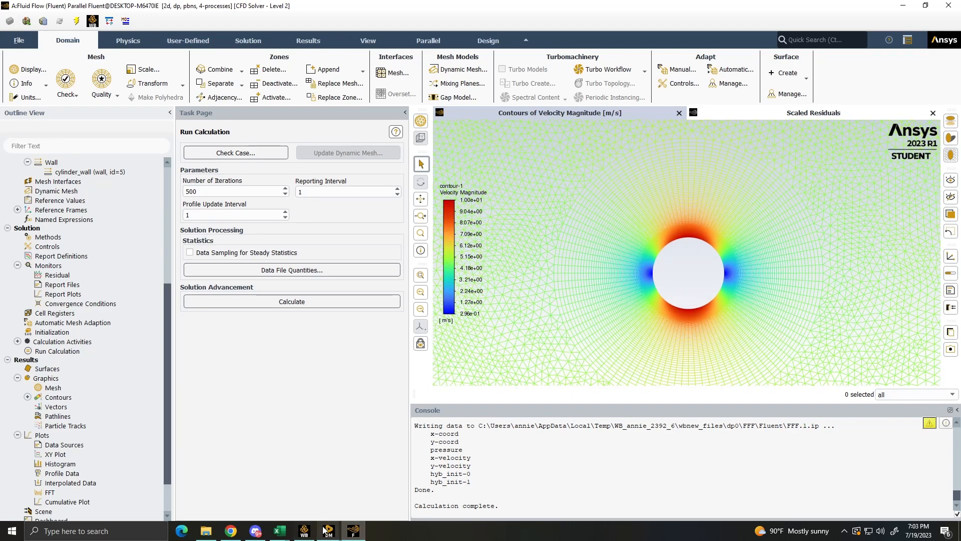
# - Switch to Workbench and open the results of the Fluid Flow (Fluent) system in CFD-Post
pyautogui.click(340, 532)
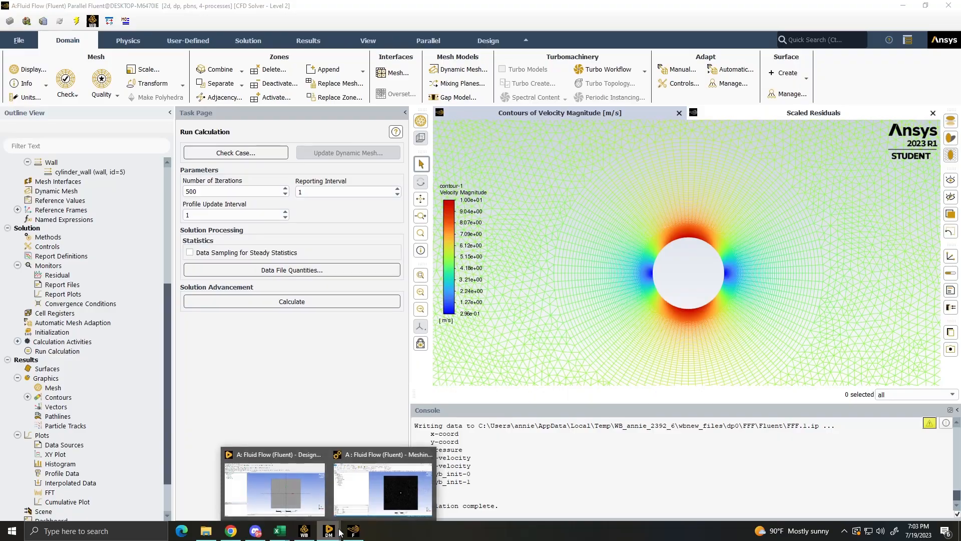
pyautogui.click(304, 530)
pyautogui.doubleClick(175, 162)
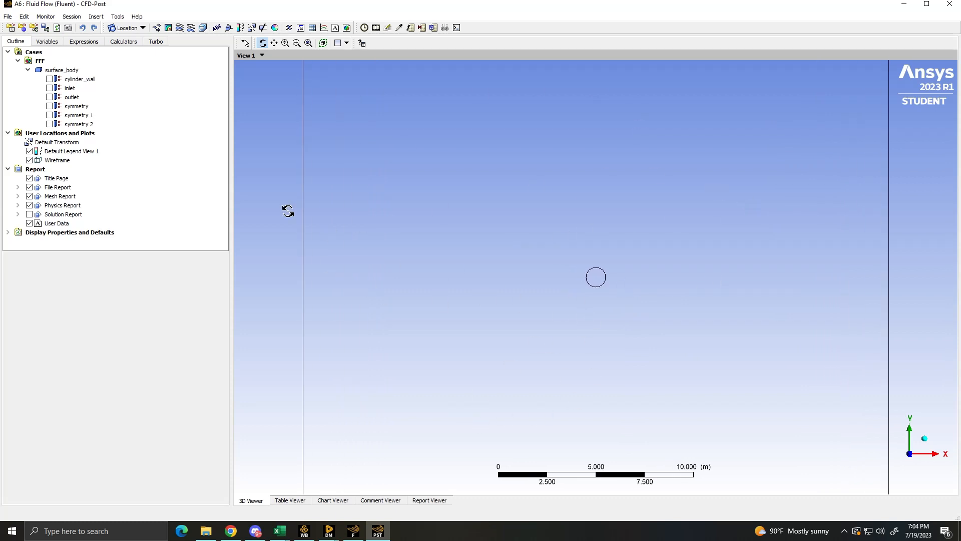
# - Insert a line location named Stream Spawing Line
pyautogui.click(134, 29)
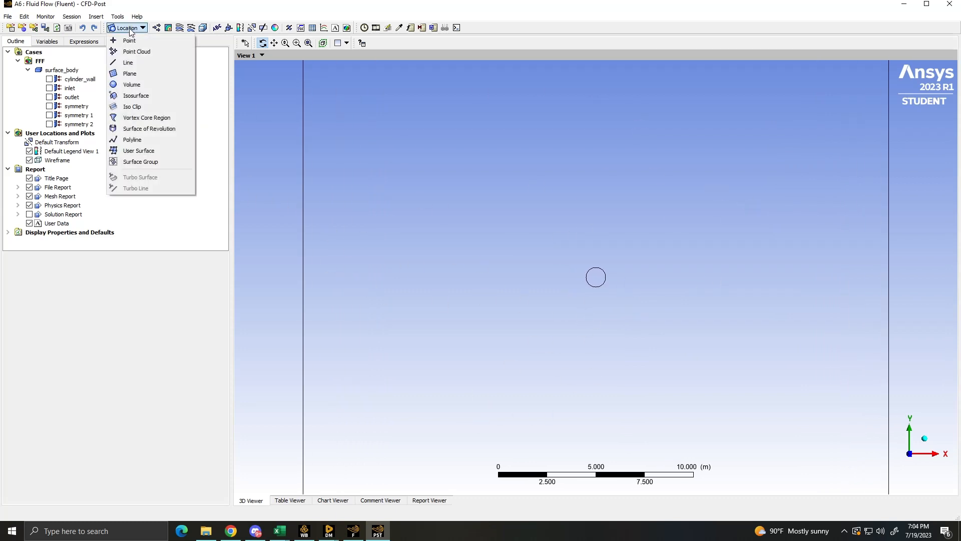
pyautogui.click(136, 62)
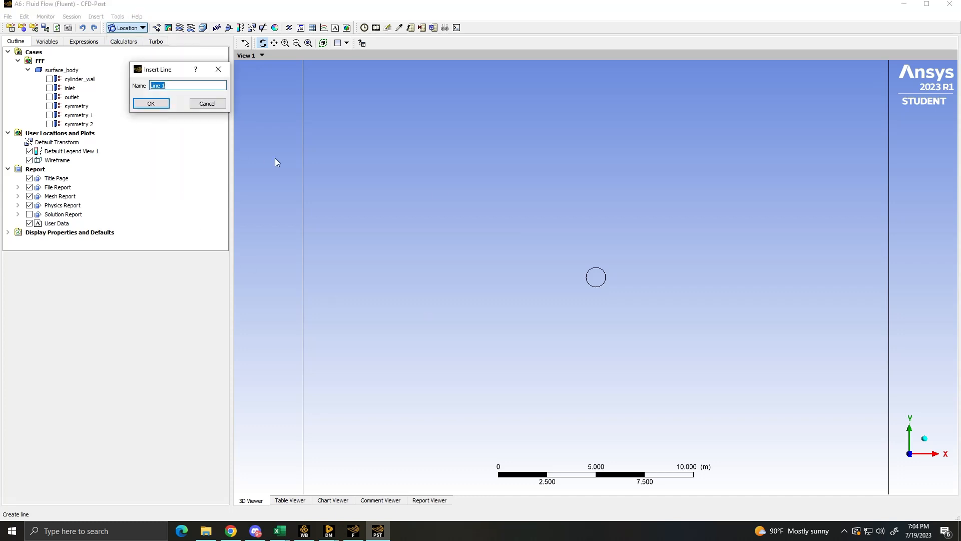
pyautogui.write('Stream Spawing Line')
pyautogui.press('Return')
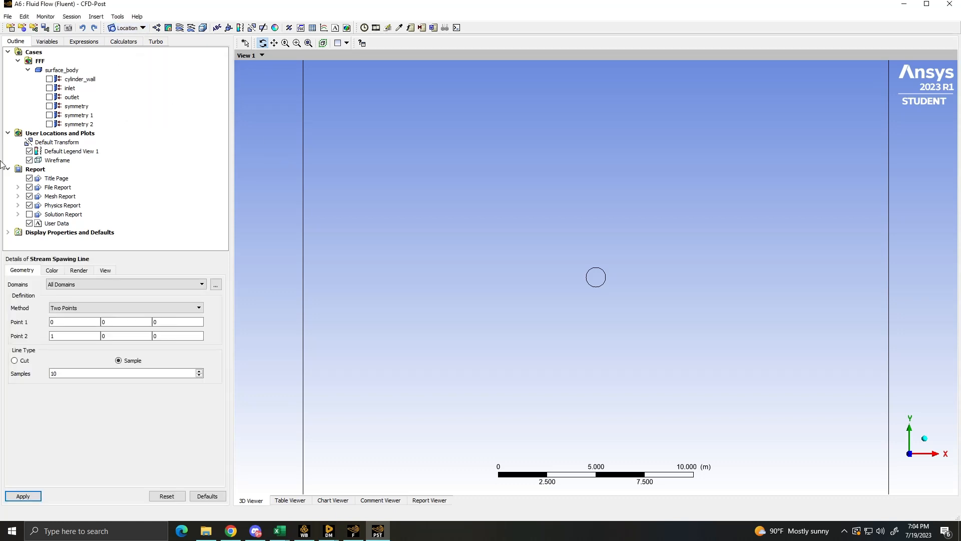
# - Define the Stream Spawing Line from (-5, 4, 0) to (-5, -4, 0) with 200 samples and apply it
pyautogui.click(69, 323)
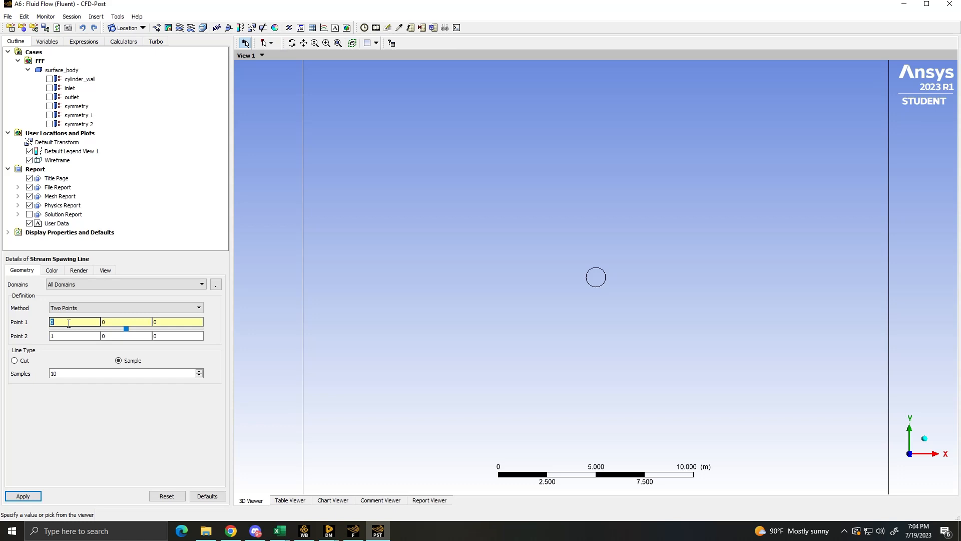
pyautogui.click(72, 336)
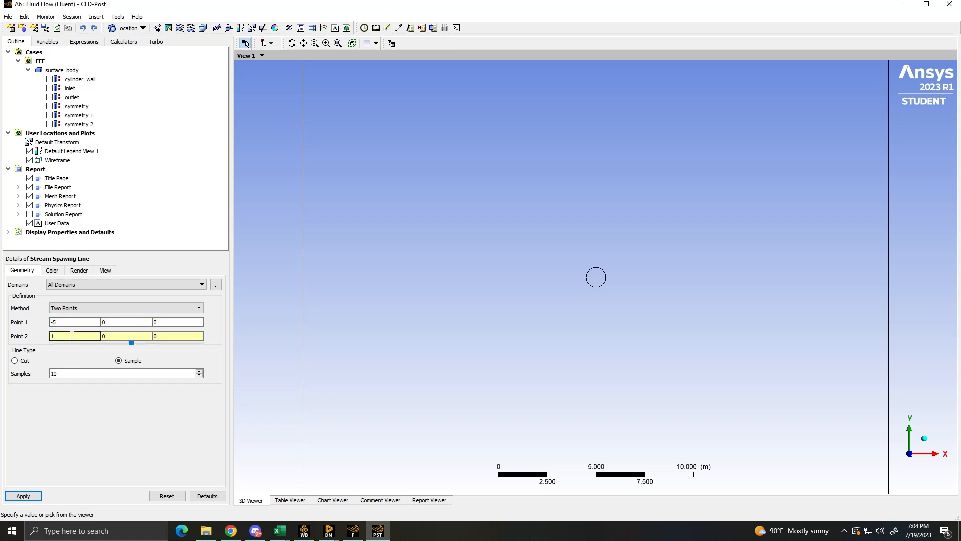
pyautogui.write('-5')
pyautogui.click(110, 322)
pyautogui.write('4')
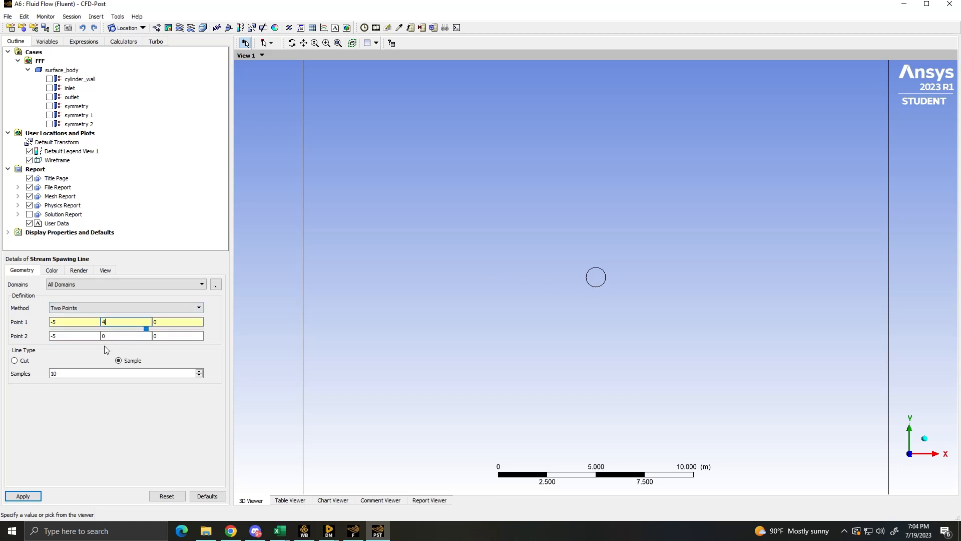
pyautogui.click(115, 336)
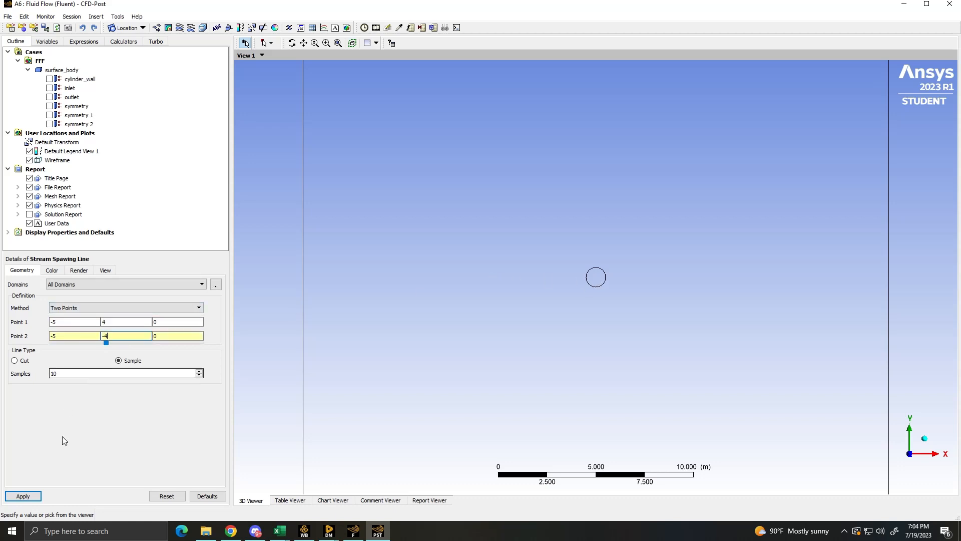
pyautogui.click(64, 373)
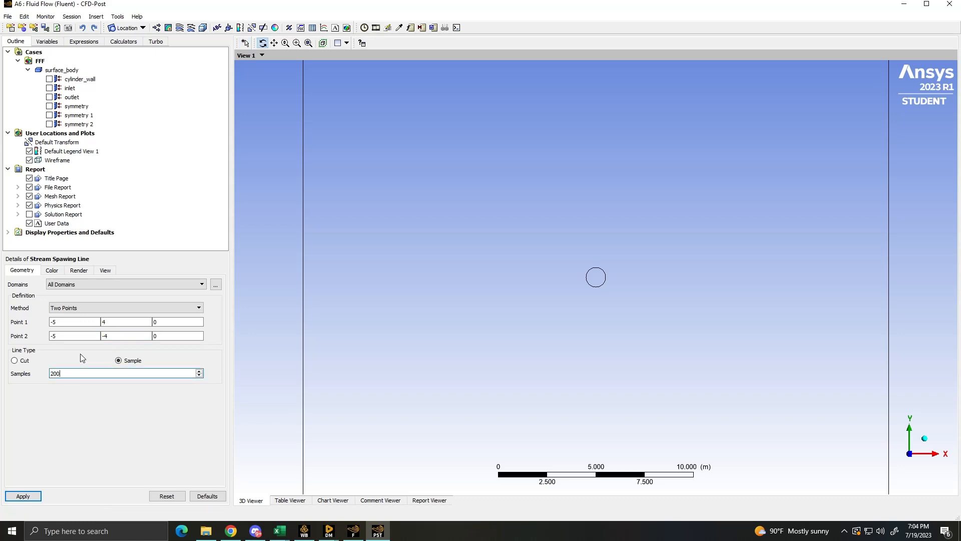
pyautogui.click(17, 496)
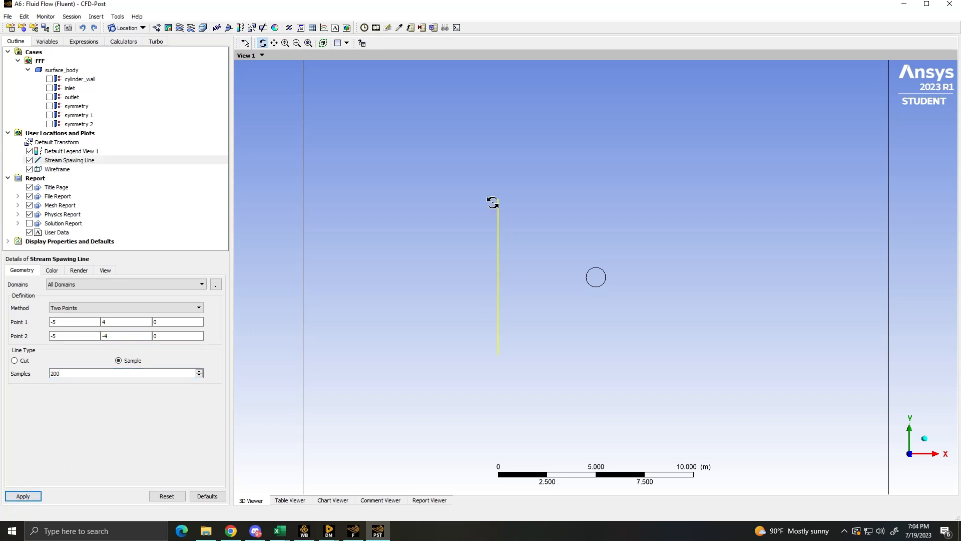
# - Set the line's end point Y coordinates to 3 for Point 1 and -3 for Point 2 and apply them
pyautogui.click(135, 336)
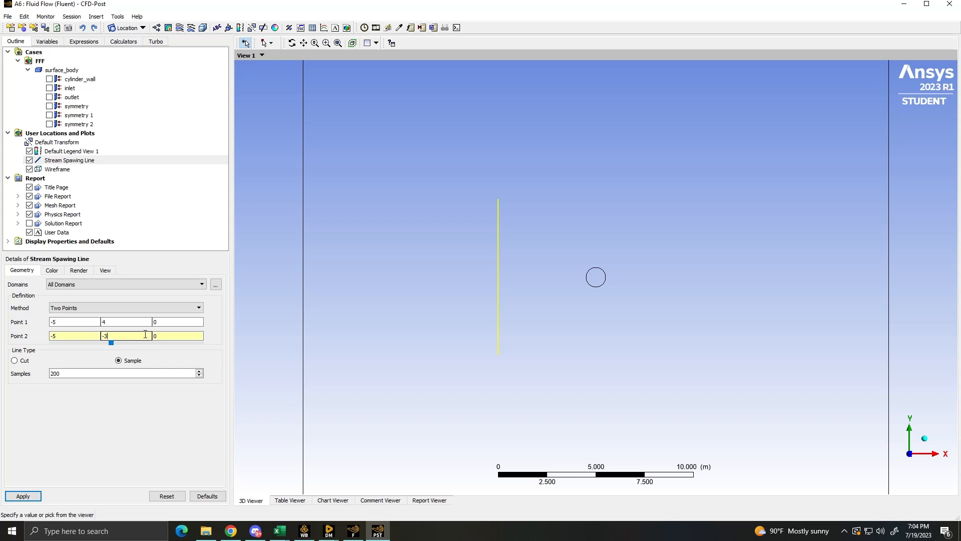
pyautogui.click(142, 321)
pyautogui.write('3')
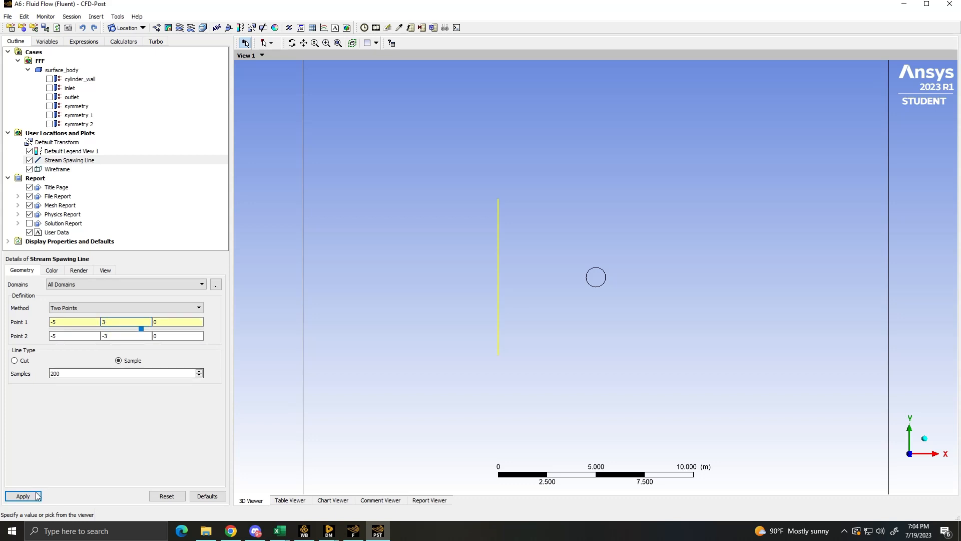
pyautogui.click(23, 496)
pyautogui.scroll(-1, 590, 309)
pyautogui.scroll(2, 589, 309)
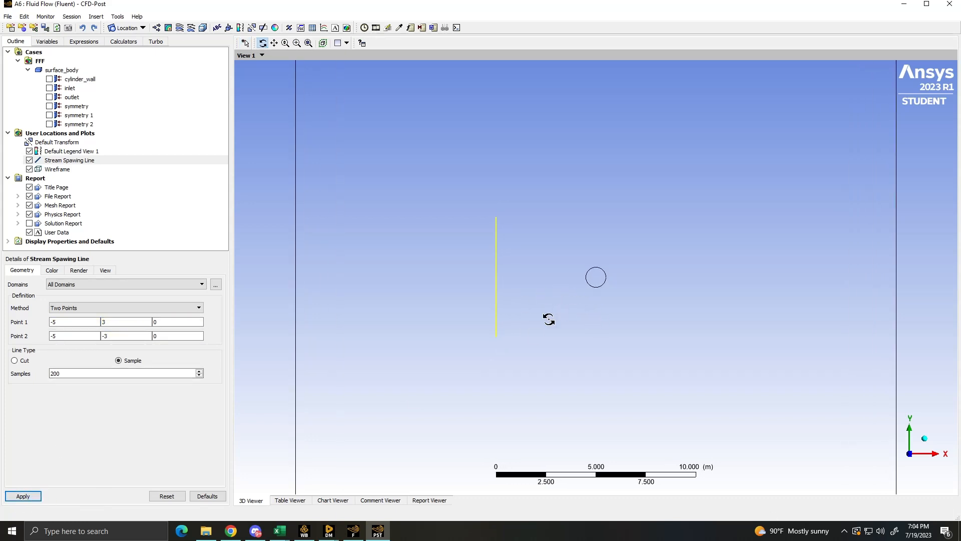
# - Create a 3D velocity streamline plot starting from the Stream Spawing Line with a maximum of 200 points, and inspect it around the cylinder
pyautogui.click(179, 28)
pyautogui.click(218, 69)
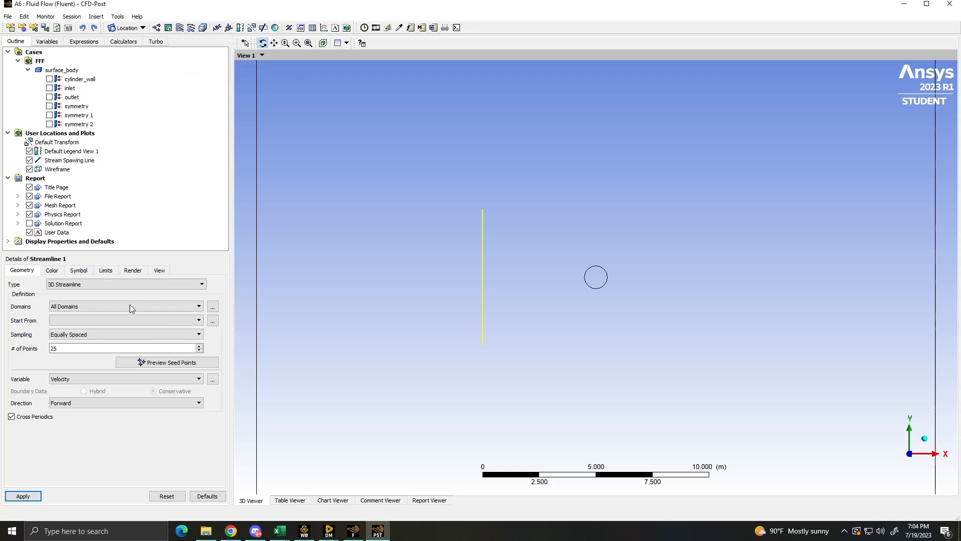
pyautogui.click(64, 320)
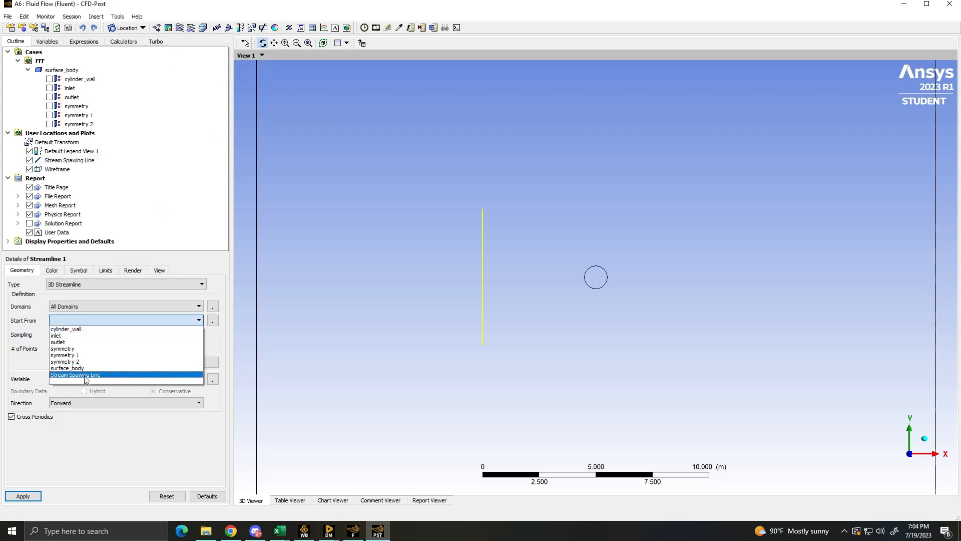
pyautogui.click(78, 374)
pyautogui.doubleClick(74, 364)
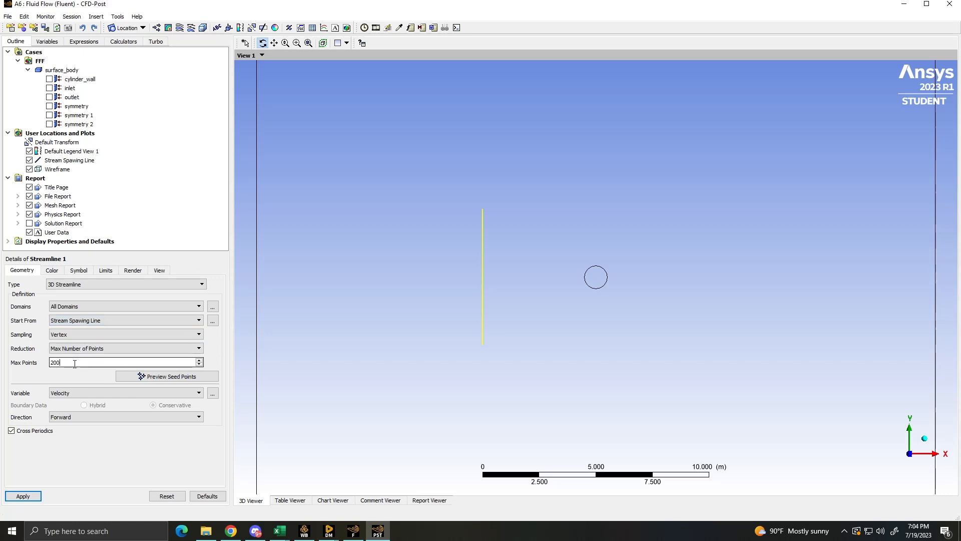
pyautogui.write('200')
pyautogui.click(25, 496)
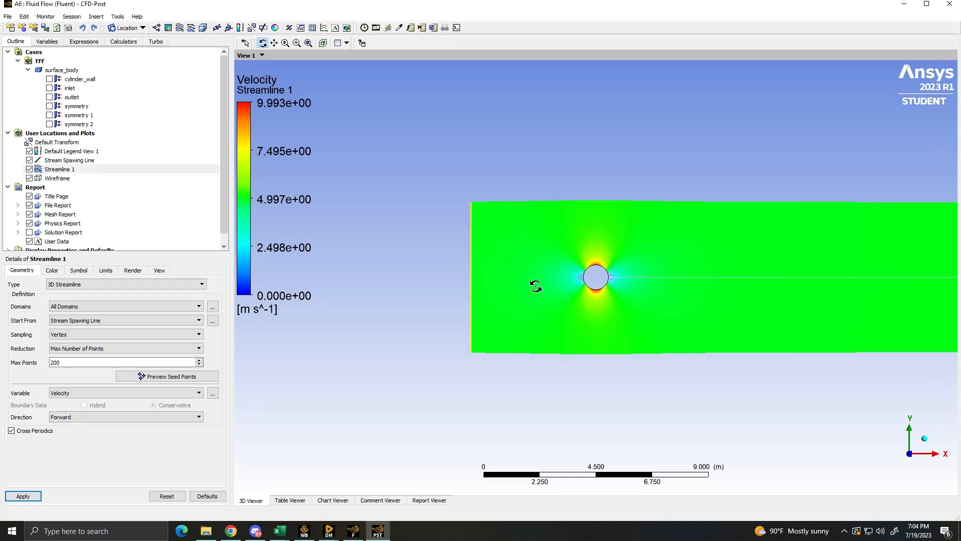
pyautogui.scroll(5, 535, 286)
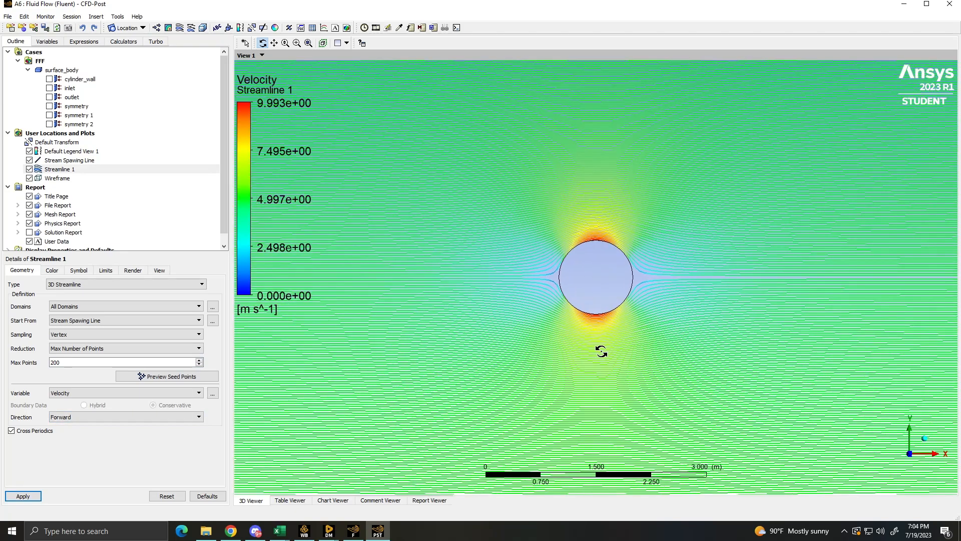
pyautogui.scroll(2, 601, 352)
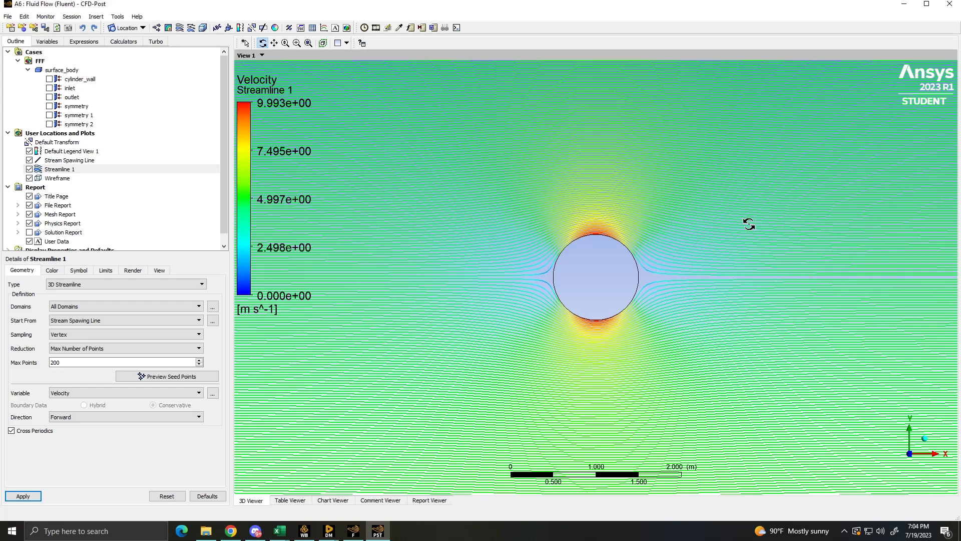
# - Switch to Fluent and review the cylinder_wall boundary condition settings
pyautogui.click(353, 530)
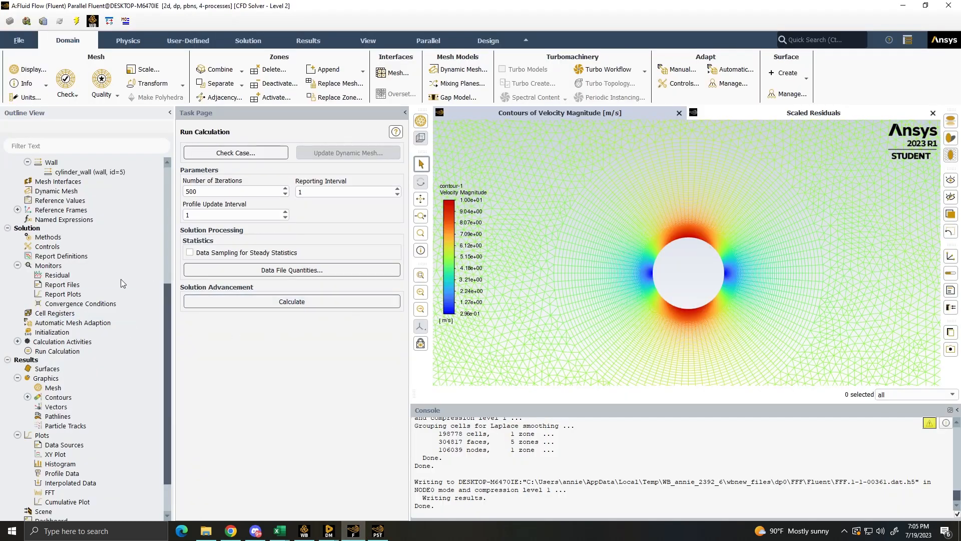
pyautogui.scroll(7, 130, 282)
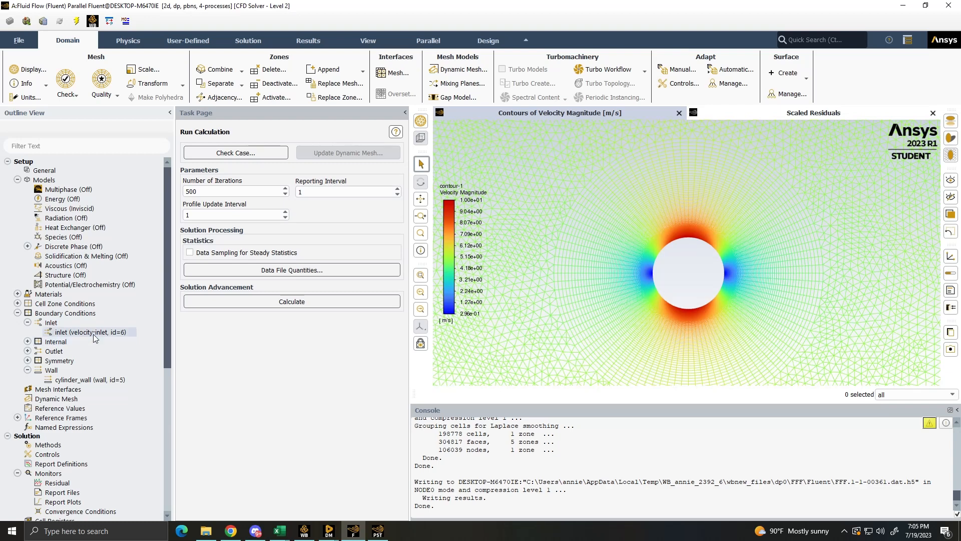
pyautogui.doubleClick(90, 379)
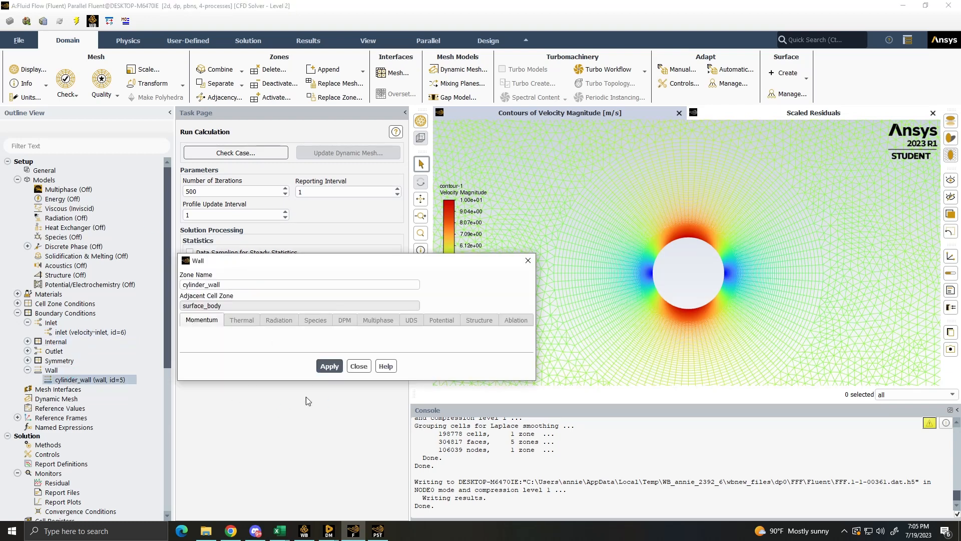
pyautogui.click(358, 366)
# - Change the viscous model to Laminar
pyautogui.click(101, 210)
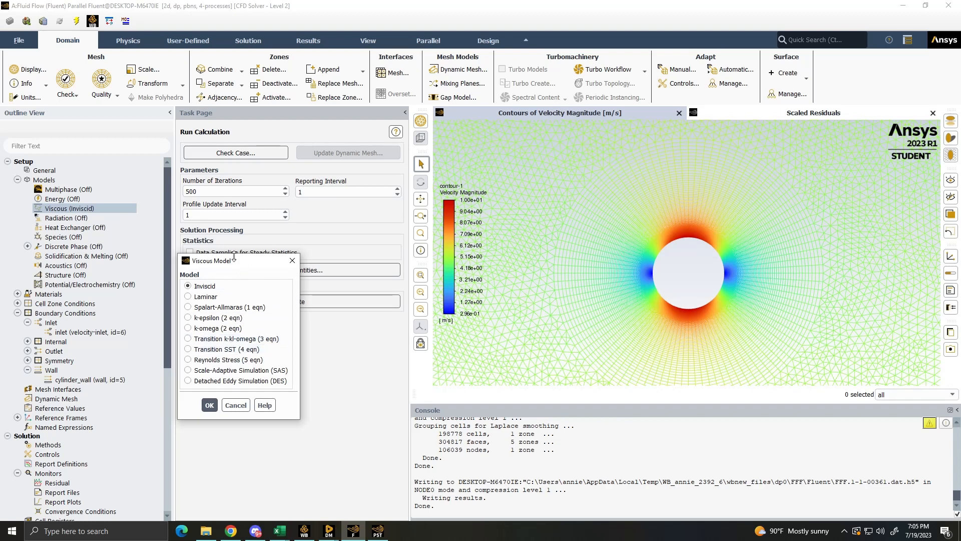
pyautogui.moveTo(230, 262); pyautogui.dragTo(278, 186)
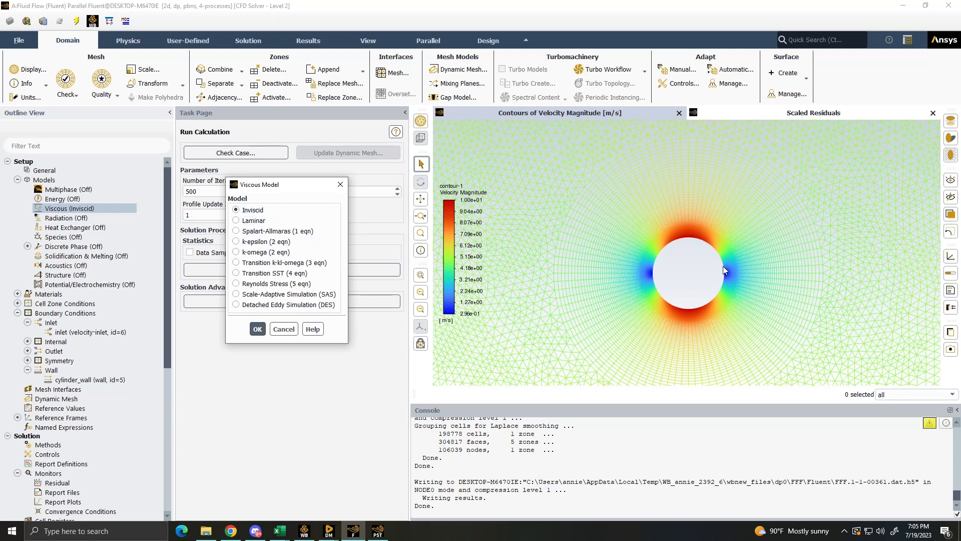
pyautogui.scroll(2, 722, 278)
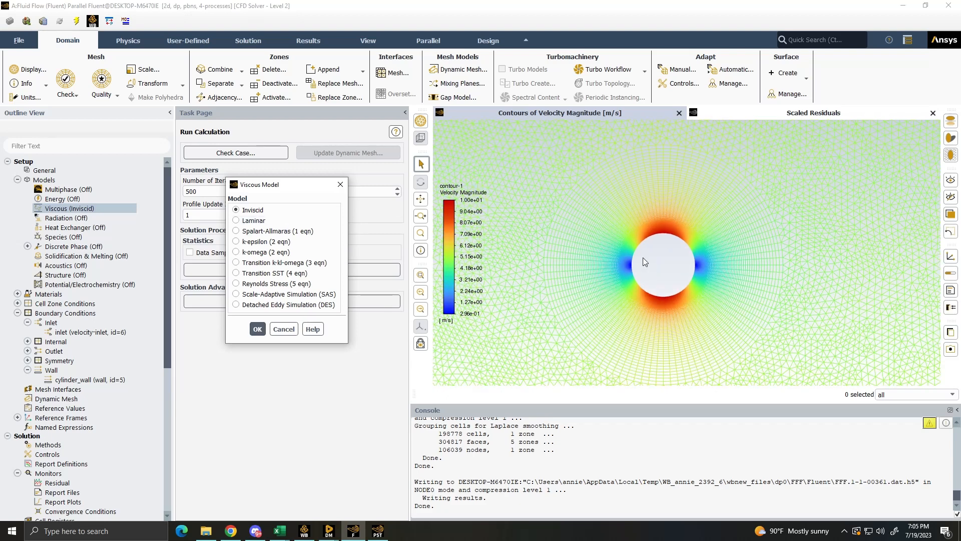
pyautogui.click(271, 231)
pyautogui.click(251, 220)
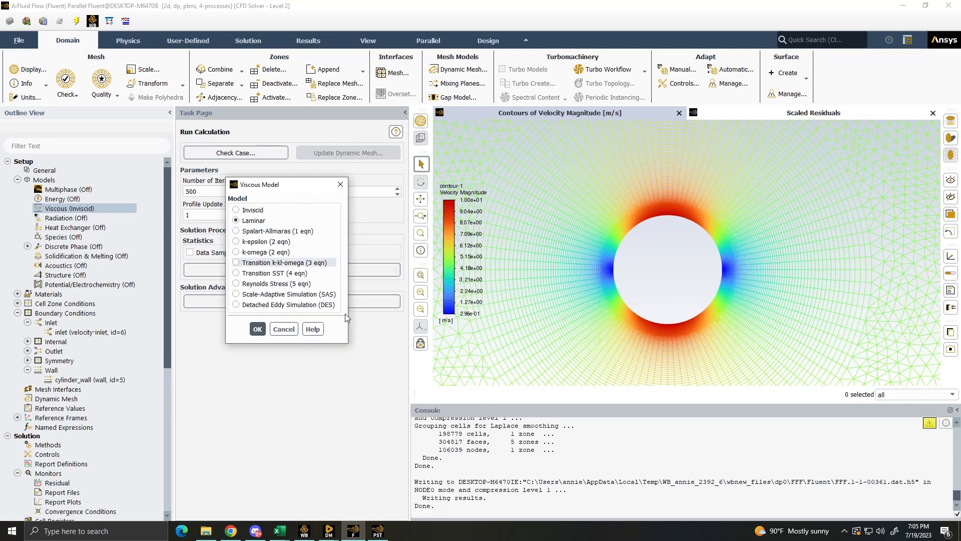
pyautogui.click(260, 330)
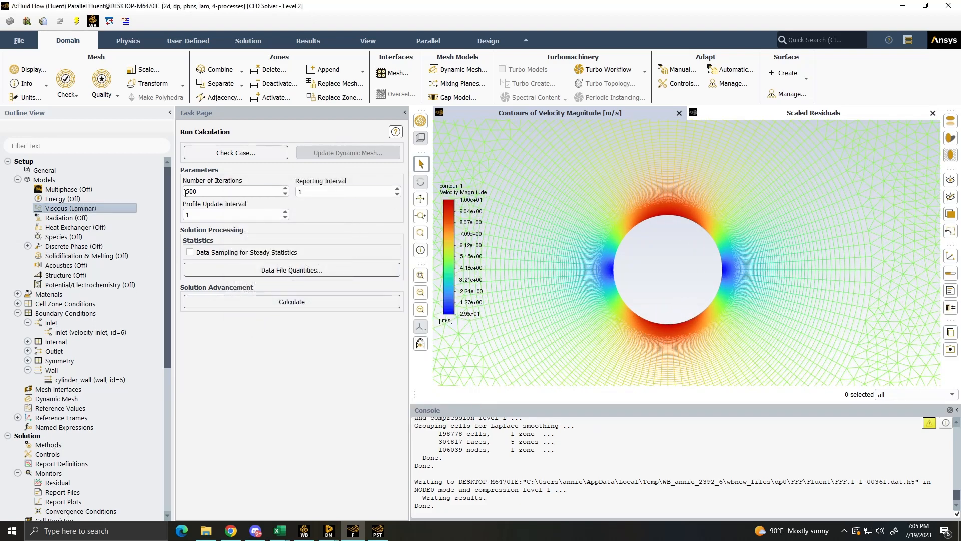
# - Make cylinder_wall a rotational moving wall with a speed of -20 rad/s about the origin (0, 0), and apply it
pyautogui.scroll(4, 603, 364)
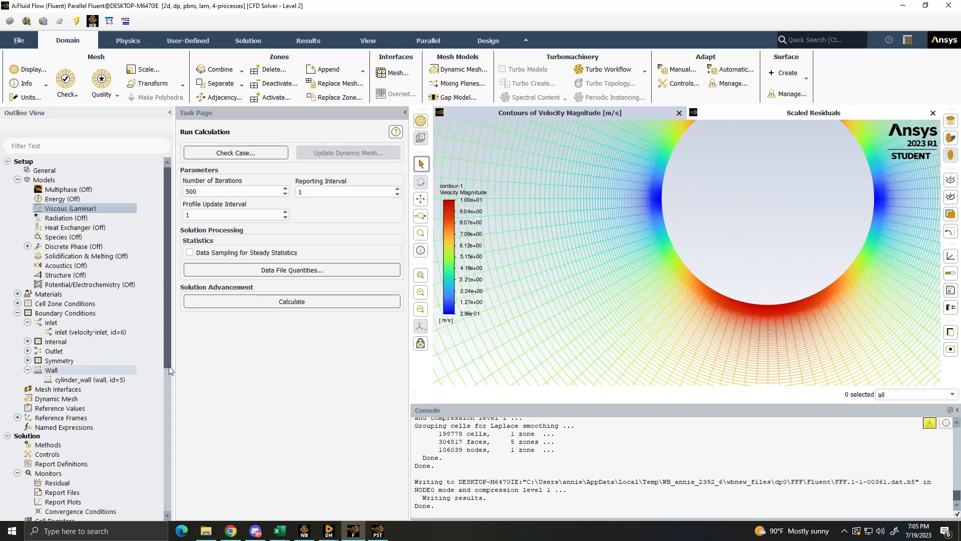
pyautogui.scroll(-3, 637, 350)
pyautogui.scroll(-3, 75, 340)
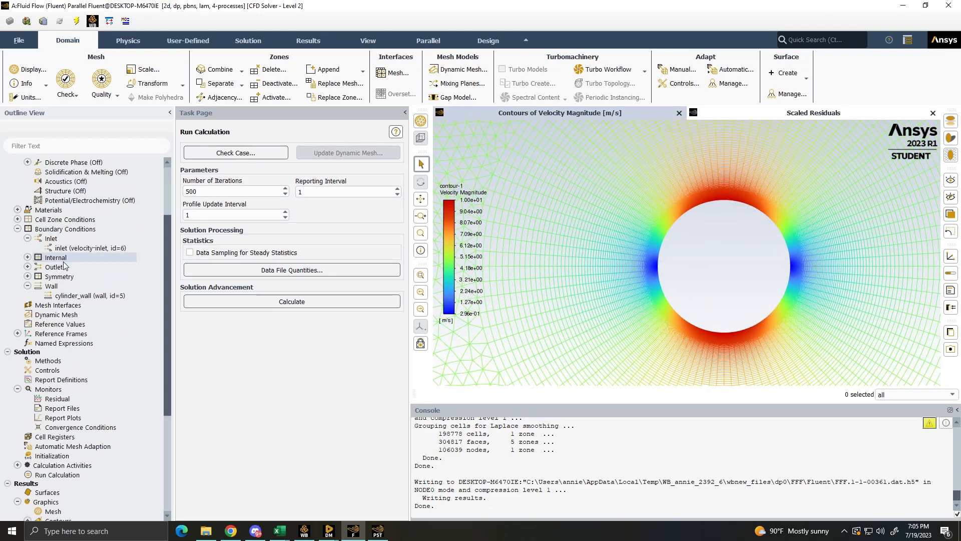
pyautogui.scroll(2, 85, 353)
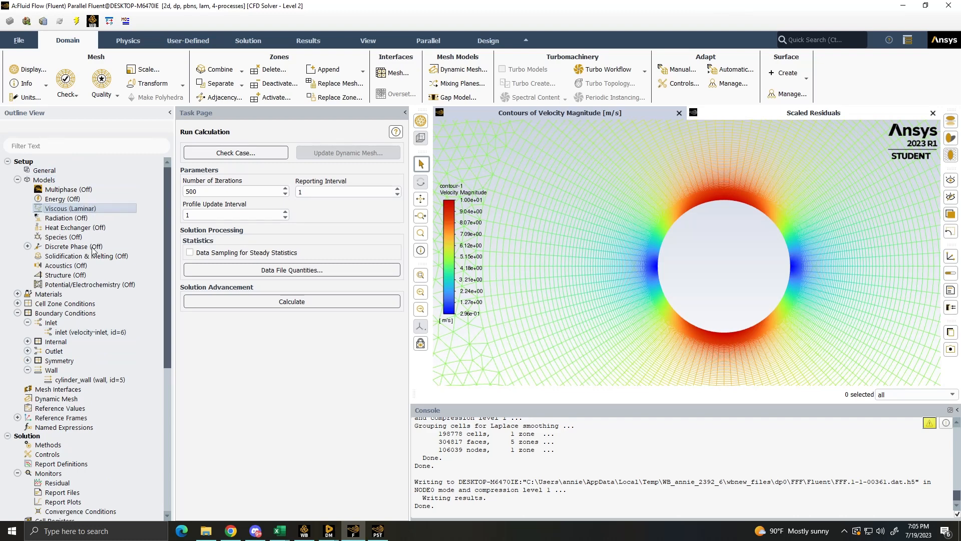
pyautogui.doubleClick(98, 378)
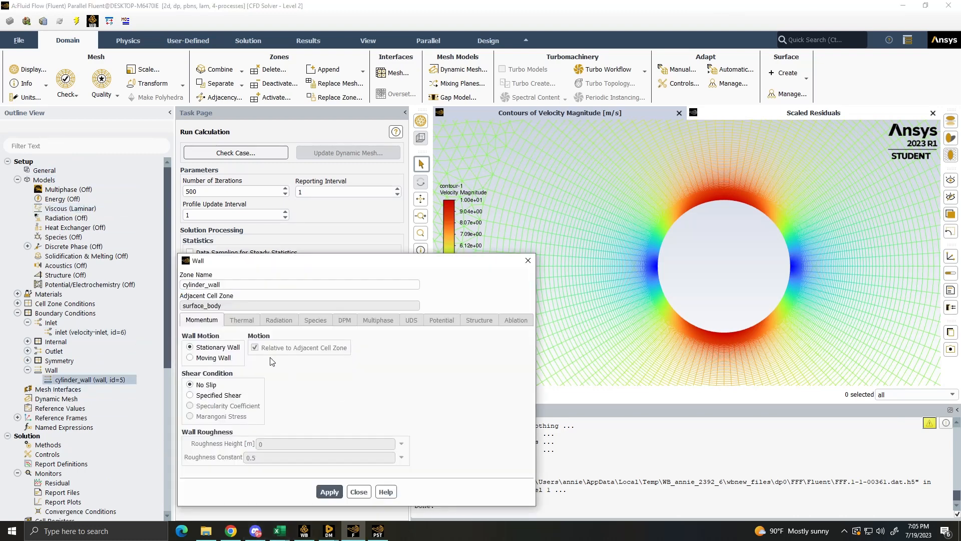
pyautogui.click(201, 359)
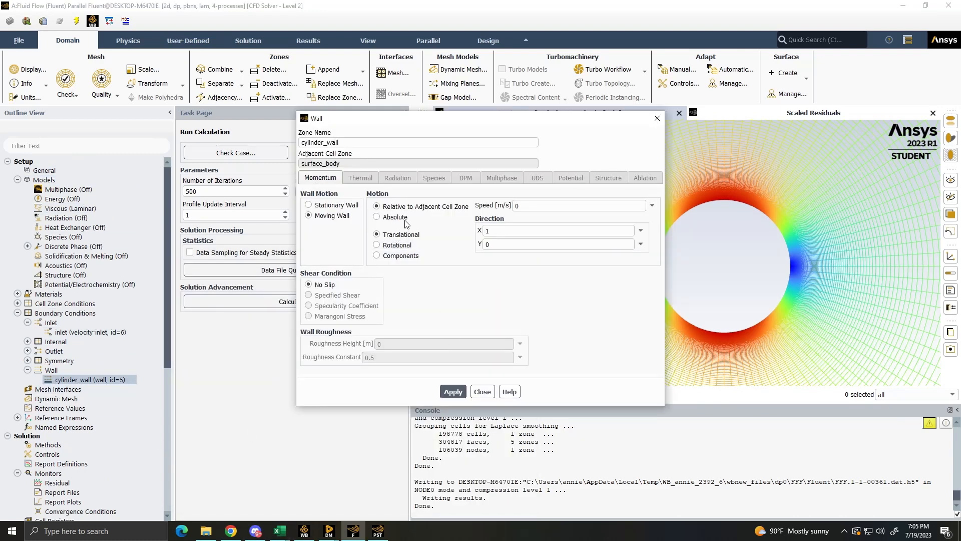
pyautogui.click(380, 245)
pyautogui.click(552, 210)
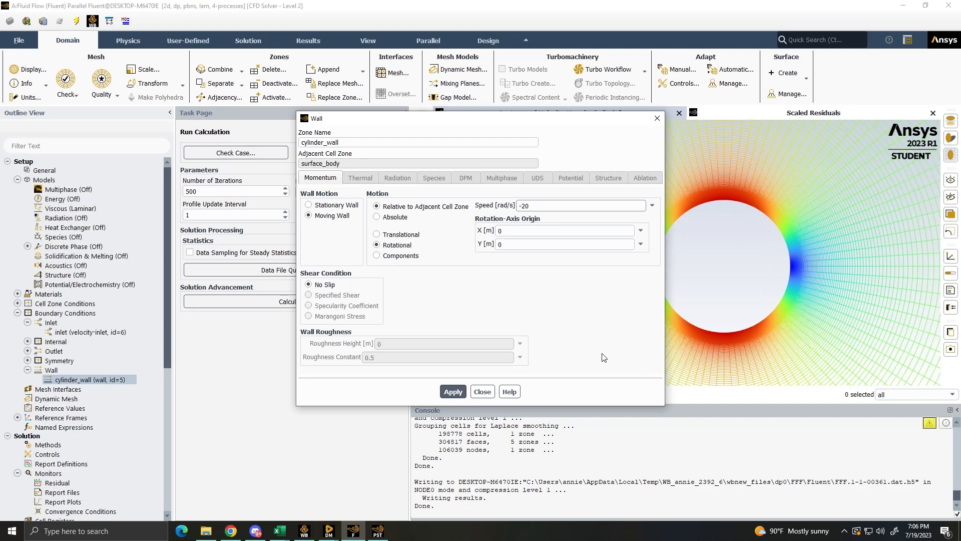
pyautogui.click(452, 391)
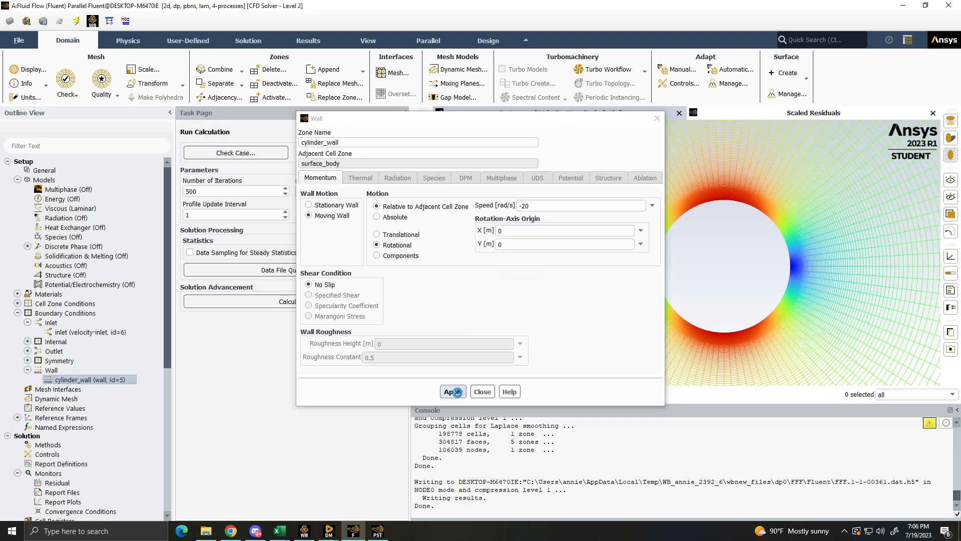
pyautogui.click(482, 392)
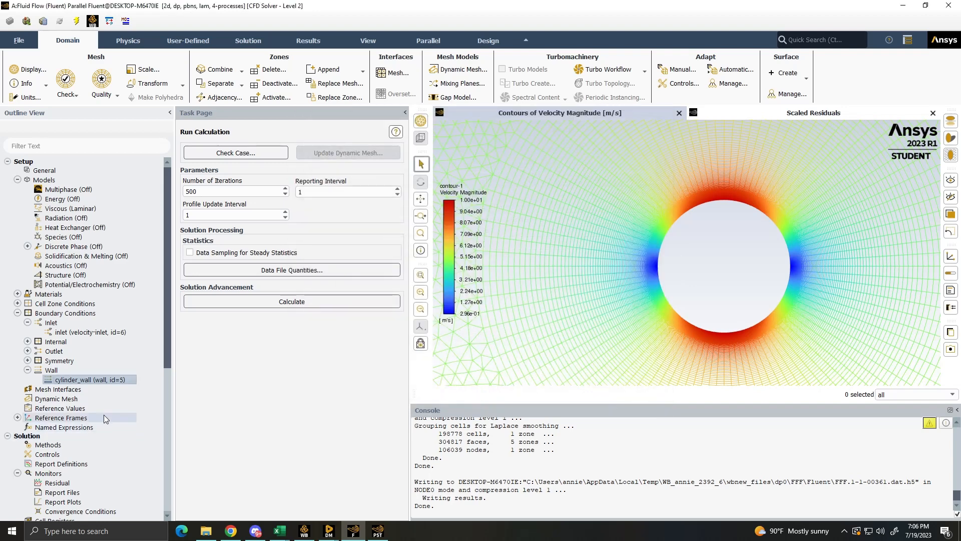
# - Set the pressure-velocity coupling scheme in the solution methods to Coupled
pyautogui.scroll(-3, 43, 379)
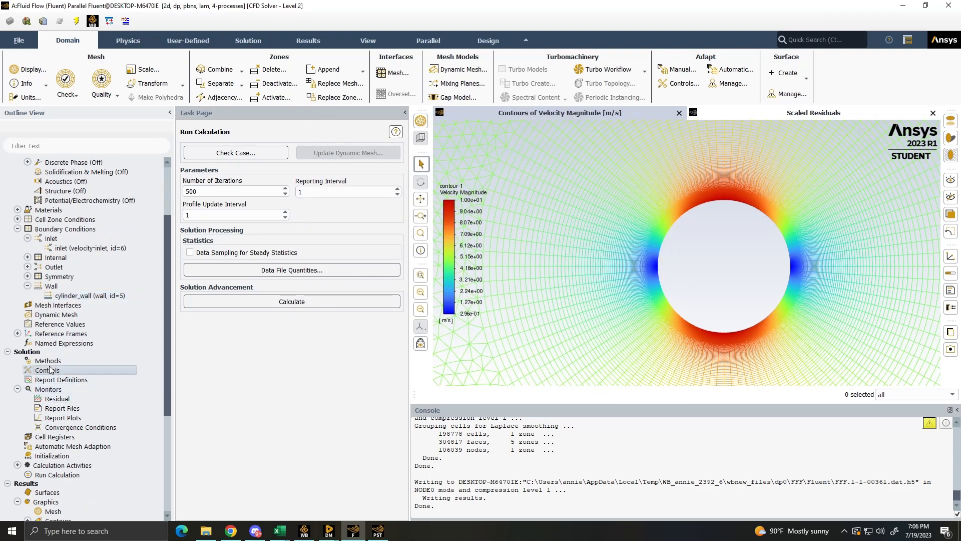
pyautogui.doubleClick(50, 361)
pyautogui.click(268, 168)
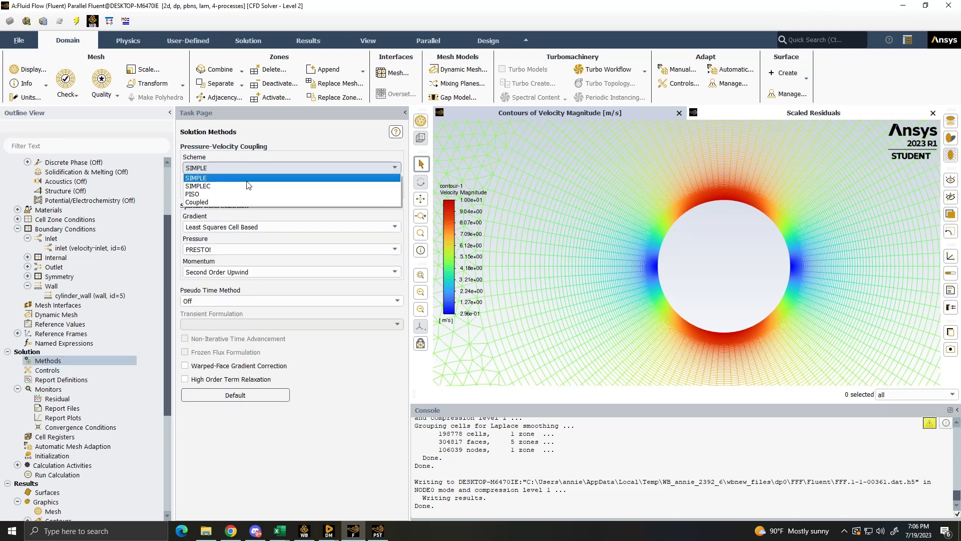
pyautogui.click(203, 205)
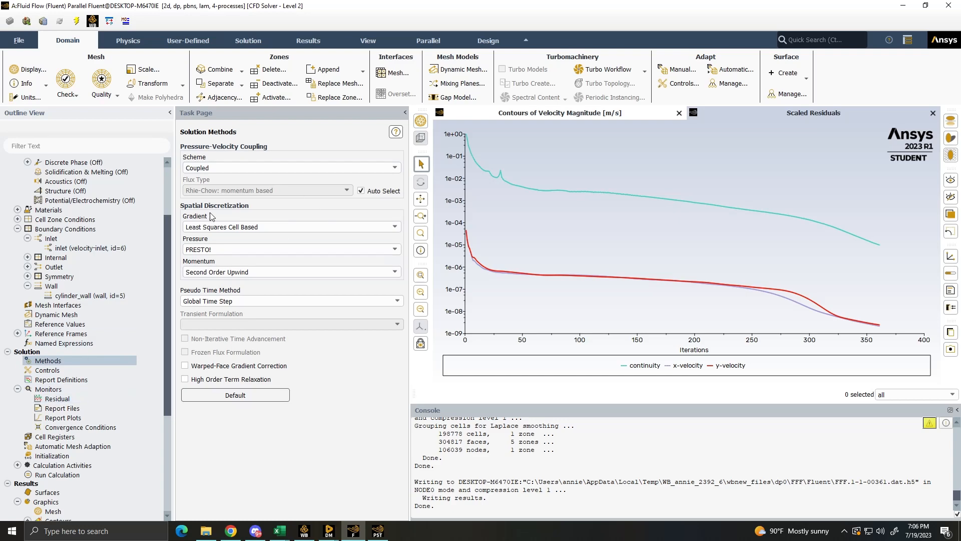
# - Initialize the solution with Hybrid Initialization and start the calculation with 500 iterations
pyautogui.scroll(-2, 124, 375)
pyautogui.doubleClick(49, 399)
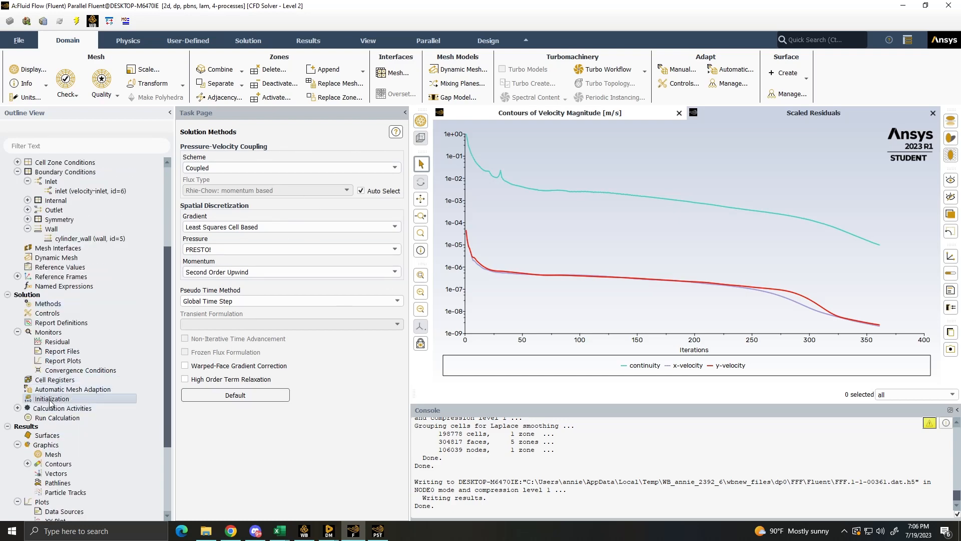
pyautogui.click(248, 187)
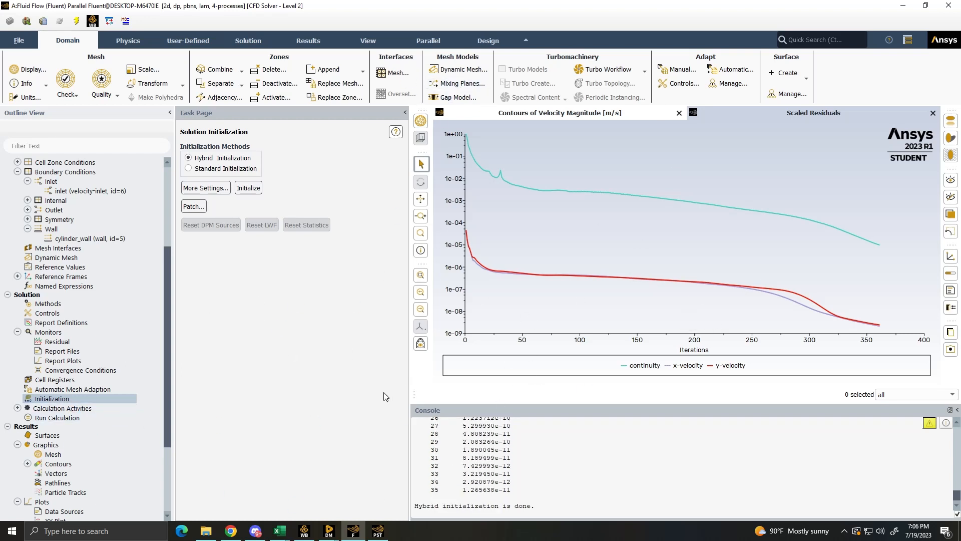
pyautogui.click(71, 417)
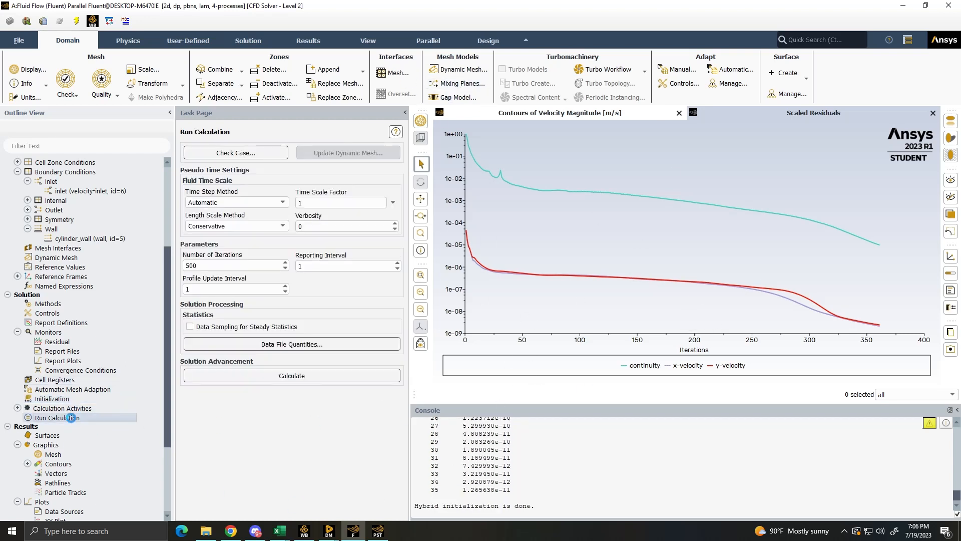
pyautogui.click(261, 376)
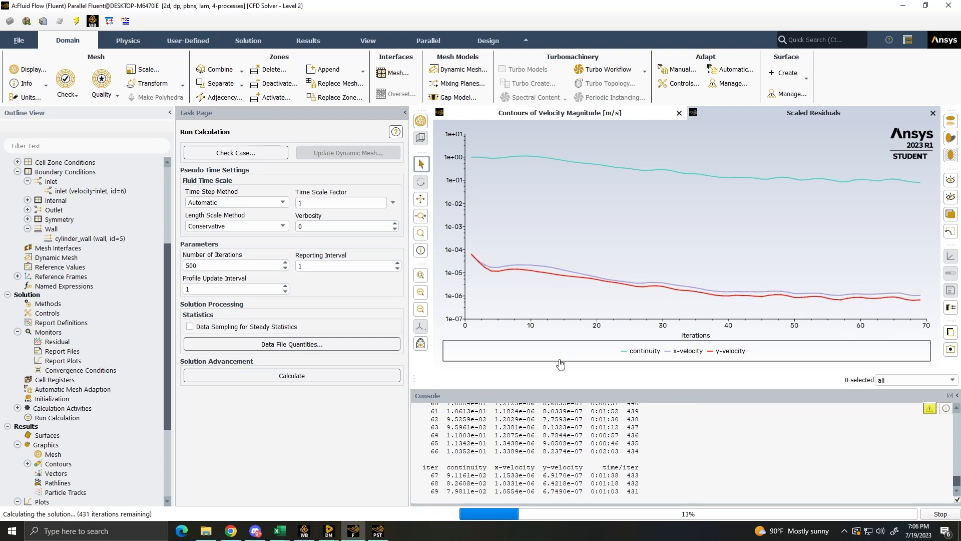
# - Switch to Chrome and review the rotating cylinder requirements in the aero Fluent Project 2 document
pyautogui.click(230, 531)
pyautogui.scroll(-3, 330, 260)
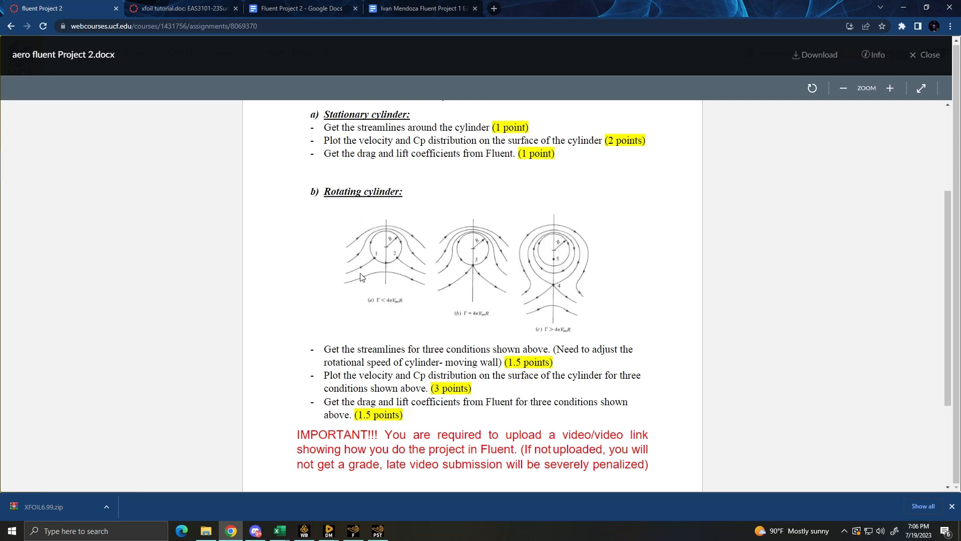
pyautogui.click(903, 8)
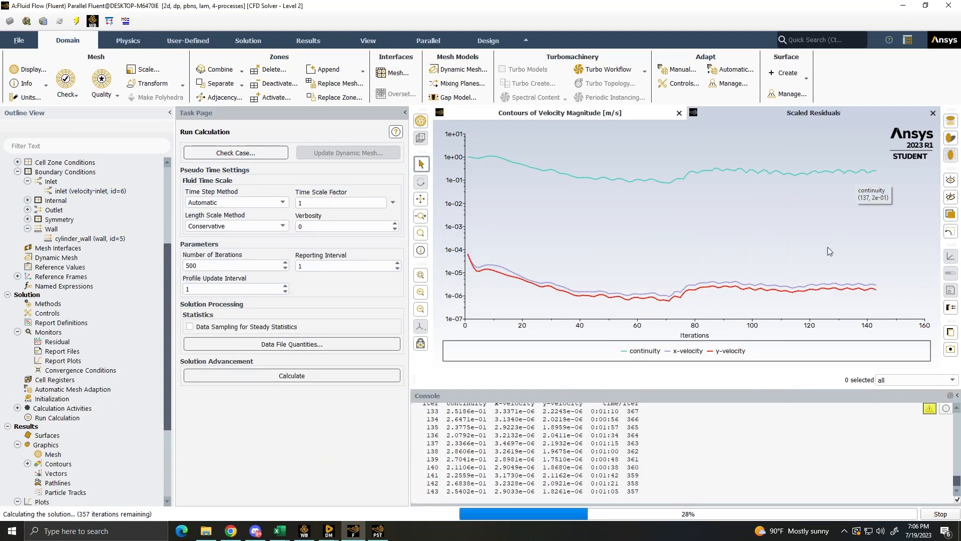
# - Switch to CFD-Post, refresh the simulation with the new upstream data, and inspect the streamlines around the cylinder
pyautogui.click(386, 532)
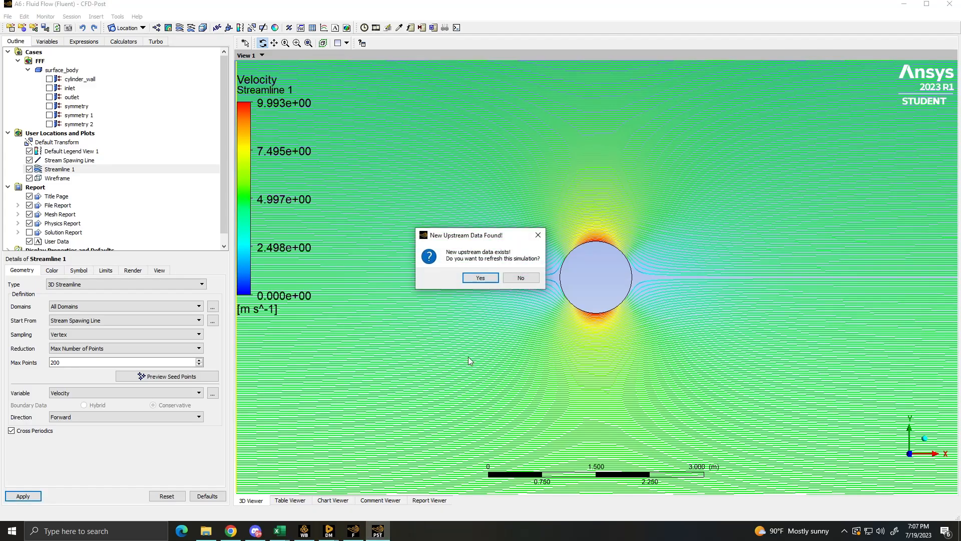
pyautogui.click(479, 277)
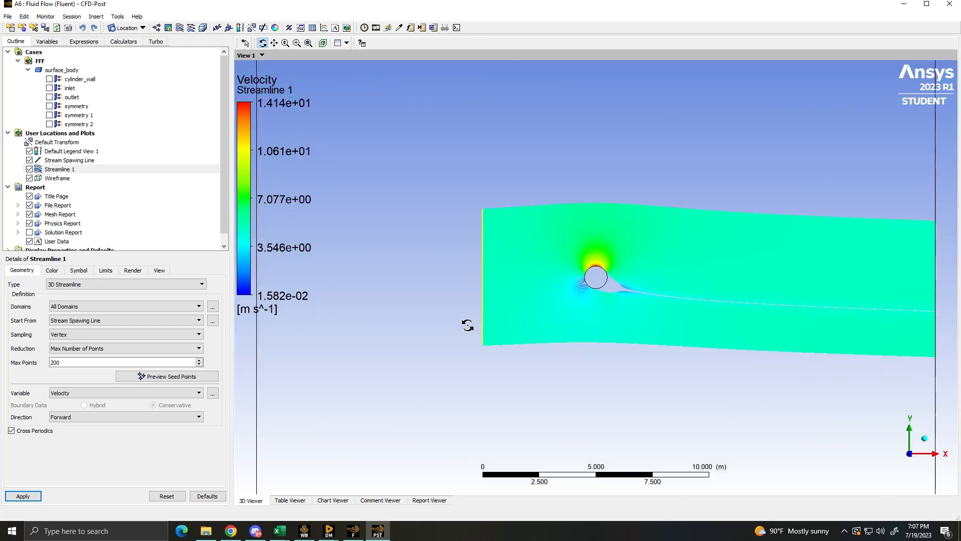
pyautogui.scroll(5, 575, 336)
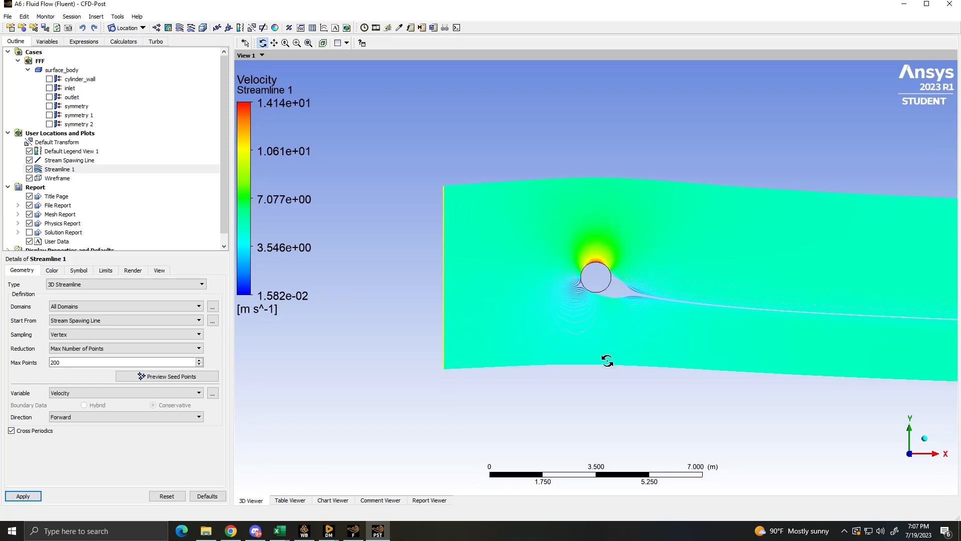
pyautogui.scroll(10, 702, 336)
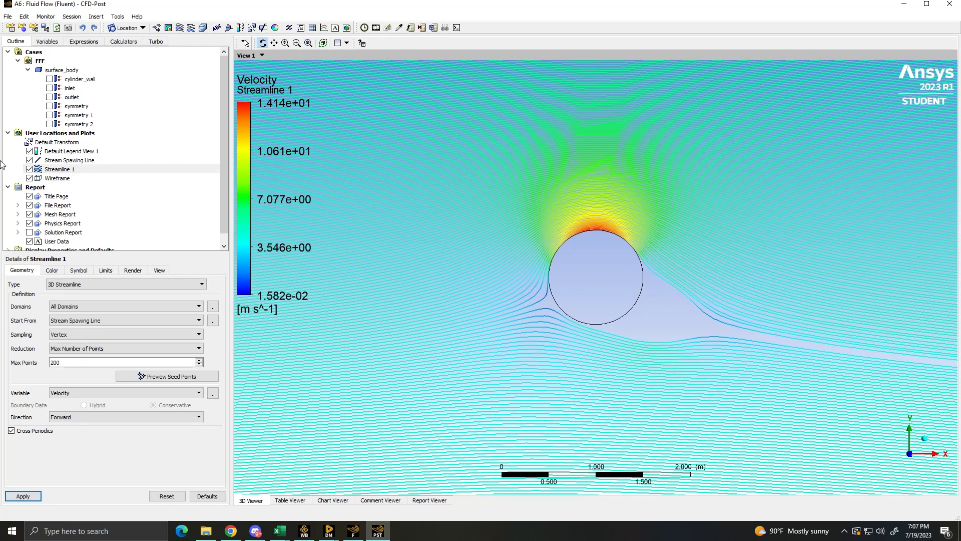
# - Insert a contour plot named Contour 1 showing Velocity on symmetry 1 with the Global range, and apply it
pyautogui.scroll(-1, 35, 176)
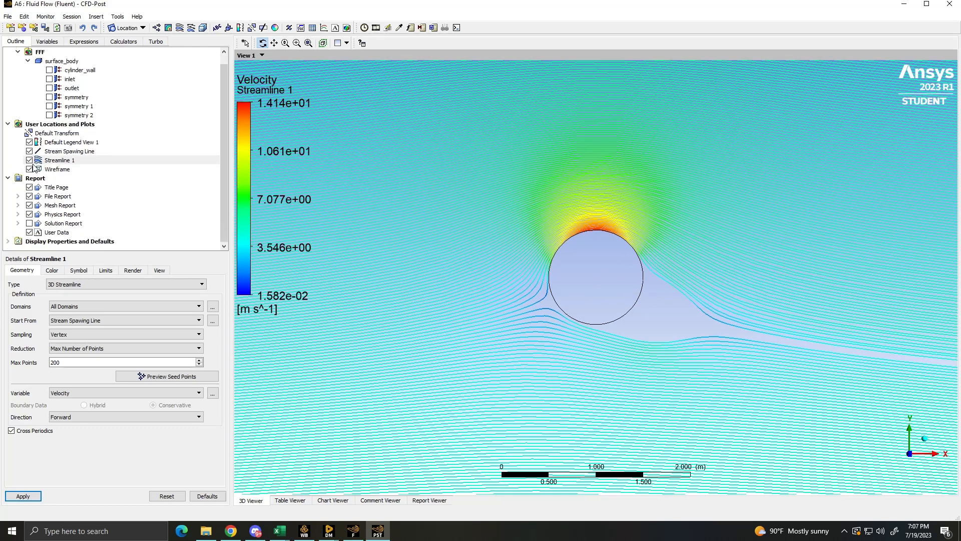
pyautogui.click(169, 28)
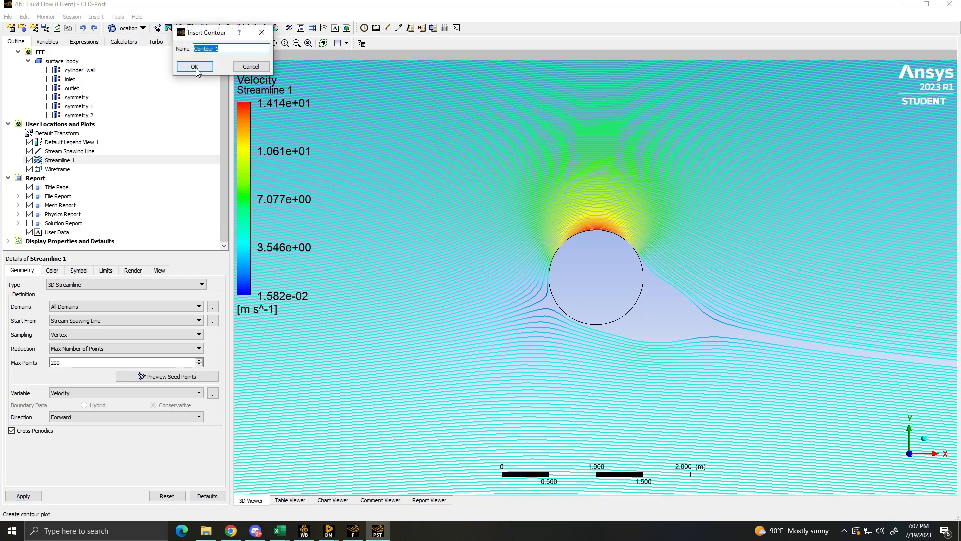
pyautogui.click(195, 66)
pyautogui.click(80, 315)
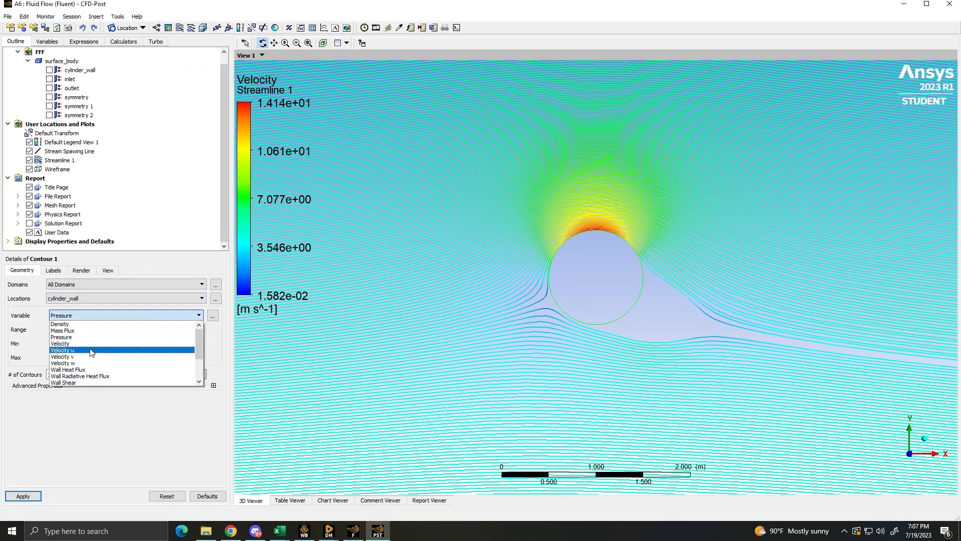
pyautogui.click(82, 343)
pyautogui.click(92, 328)
pyautogui.click(89, 328)
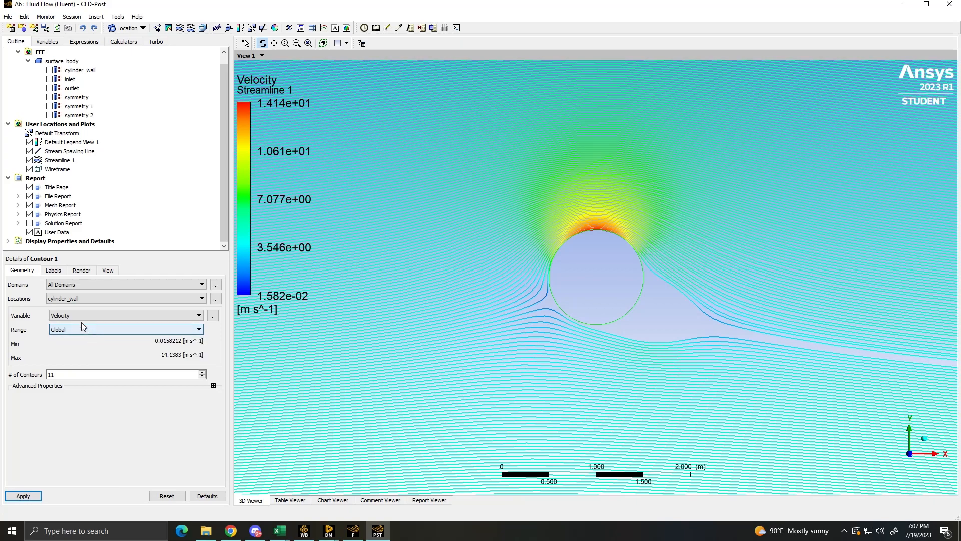
pyautogui.click(71, 297)
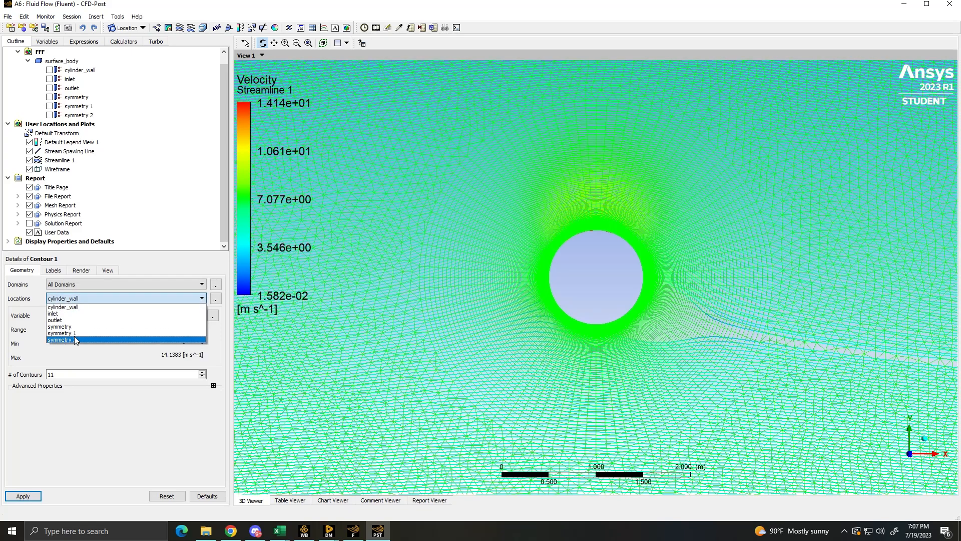
pyautogui.click(62, 333)
pyautogui.click(23, 495)
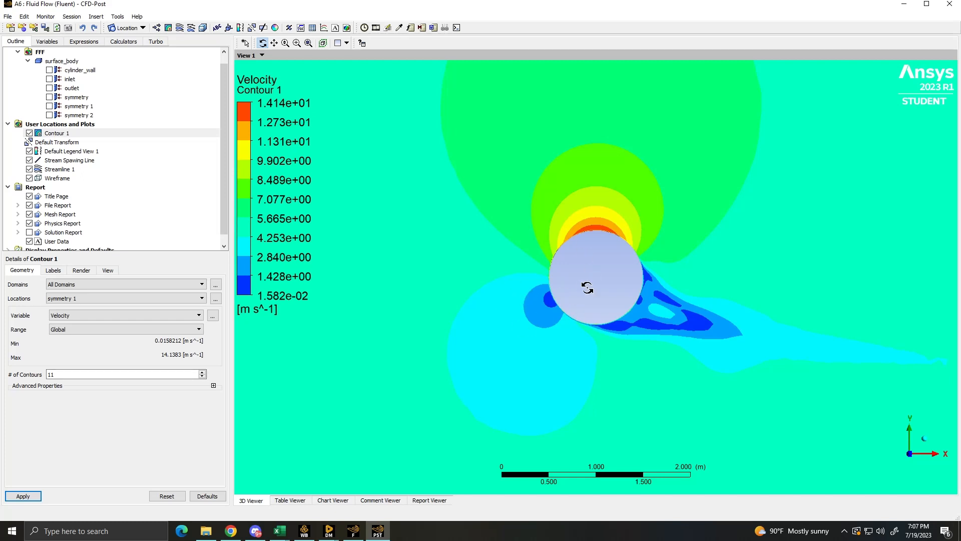
# - Switch to Fluent and set the rotational speed of the cylinder_wall moving wall to -25 rad/s, applying the boundary condition
pyautogui.scroll(-2, 646, 280)
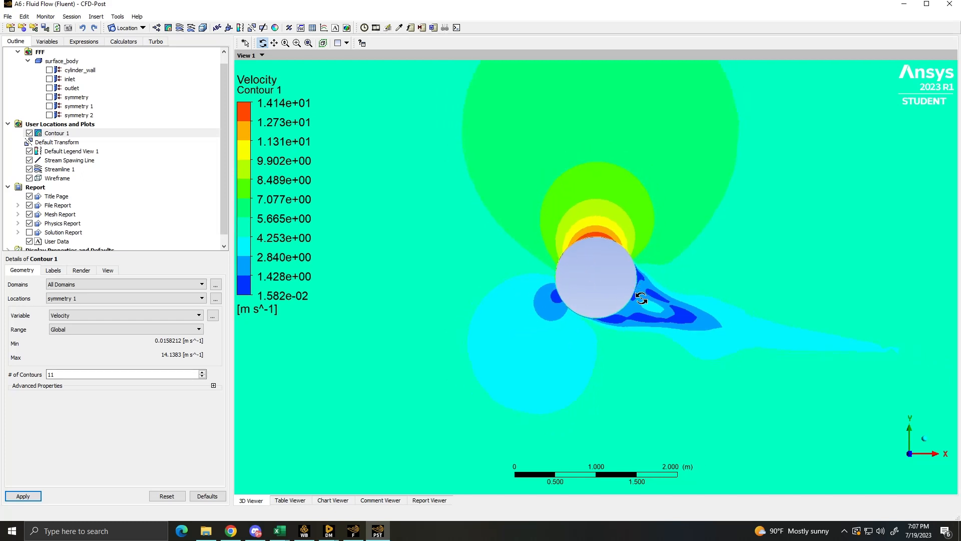
pyautogui.click(354, 533)
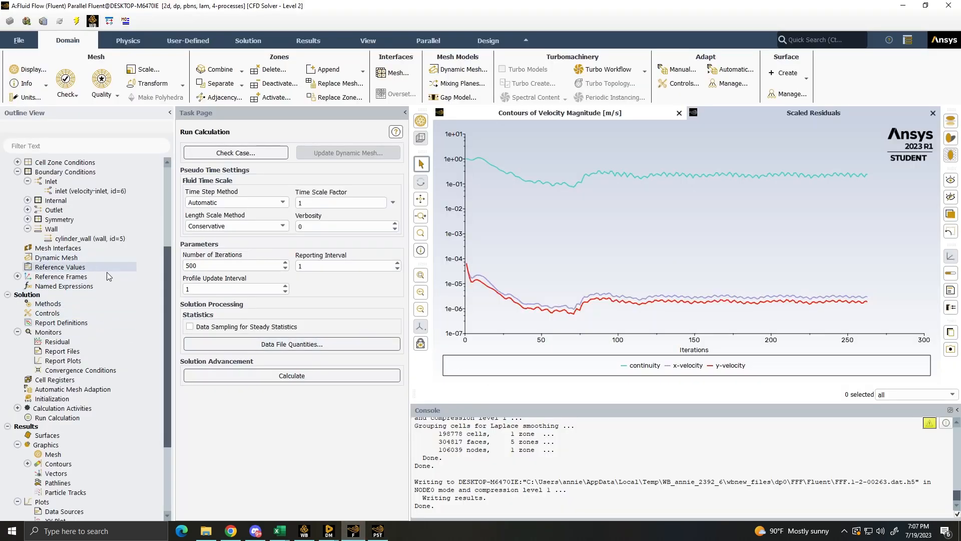
pyautogui.scroll(2, 87, 299)
pyautogui.doubleClick(86, 297)
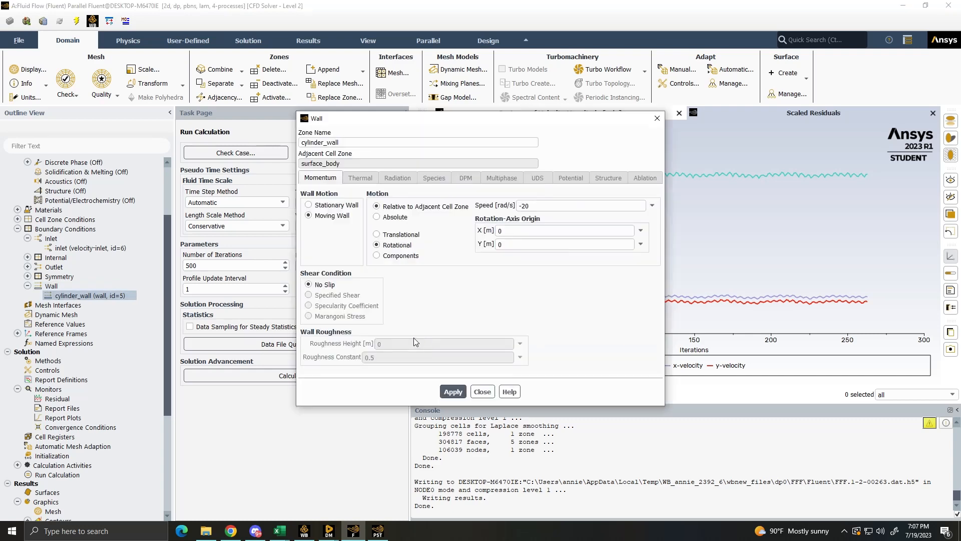
pyautogui.click(540, 206)
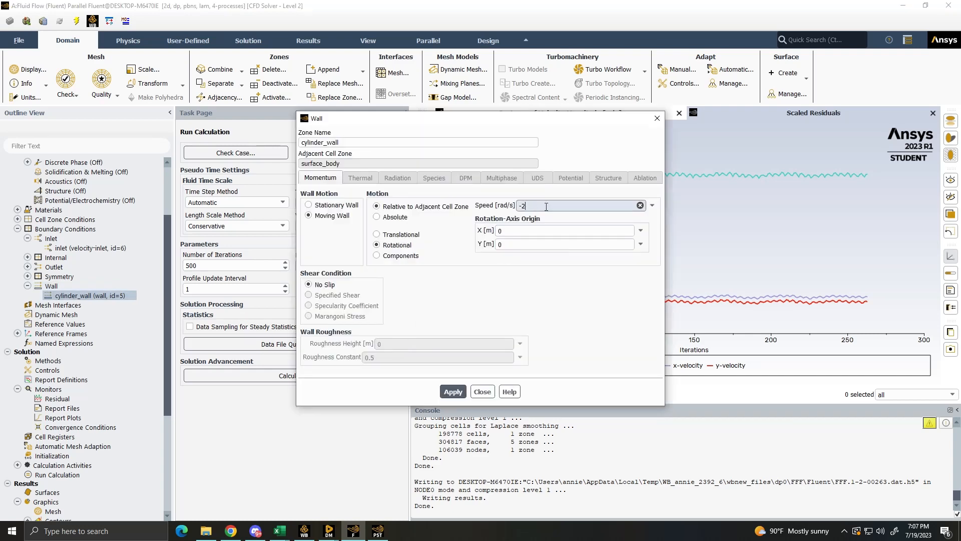
pyautogui.click(453, 392)
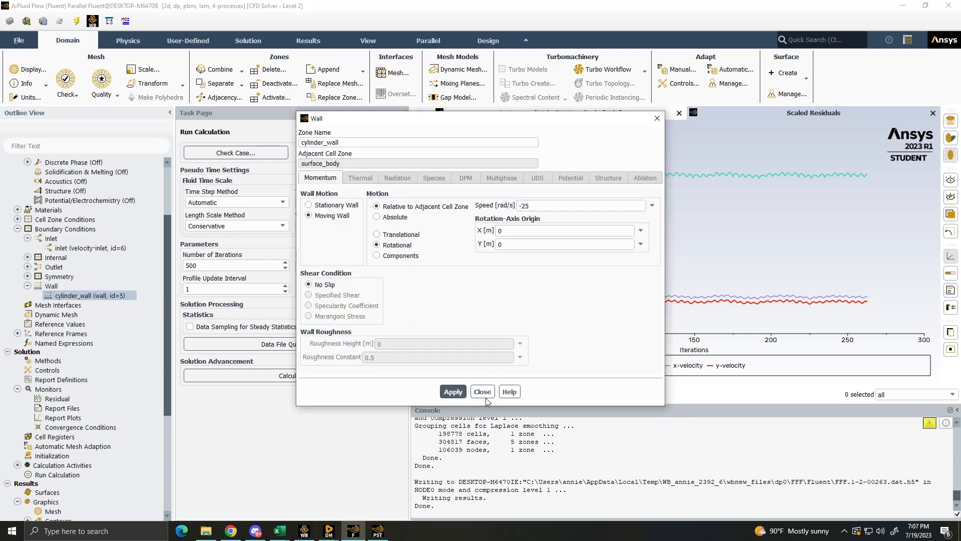
pyautogui.click(483, 392)
# - Reinitialize the solution with Hybrid Initialization and run the calculation for 500 iterations
pyautogui.click(74, 454)
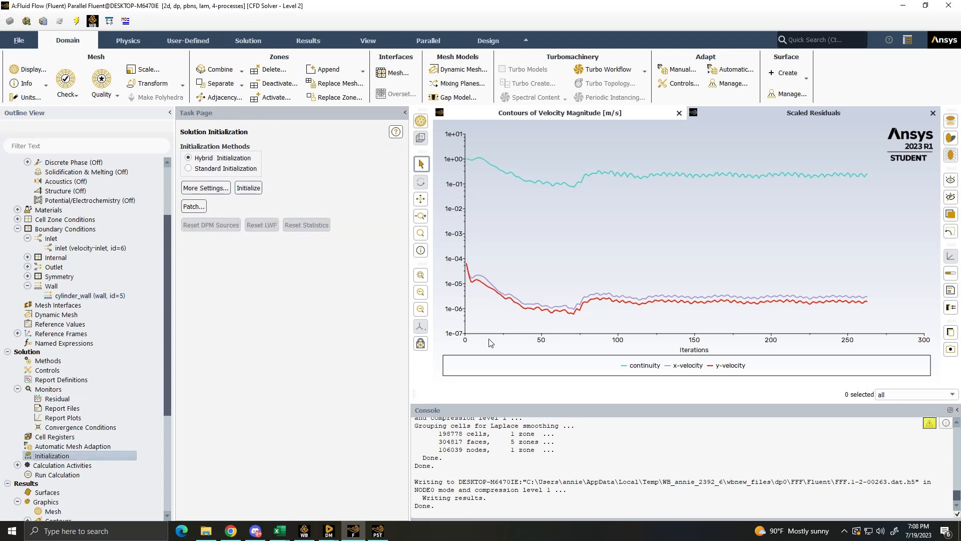
pyautogui.click(249, 187)
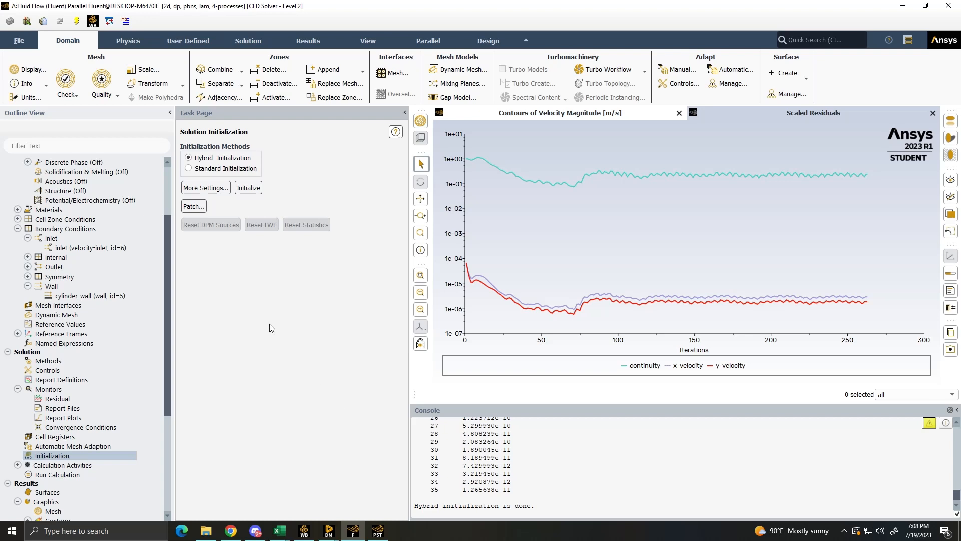
pyautogui.click(56, 474)
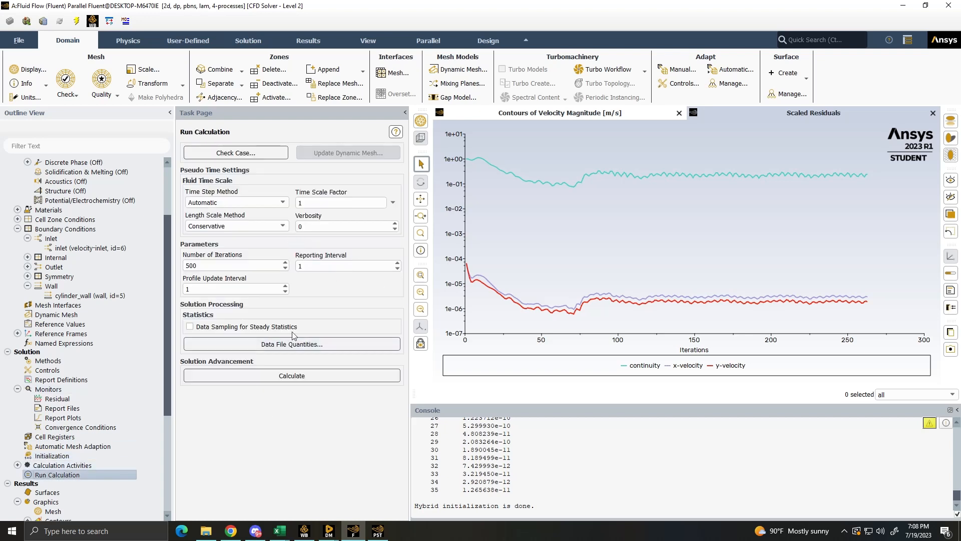
pyautogui.click(297, 376)
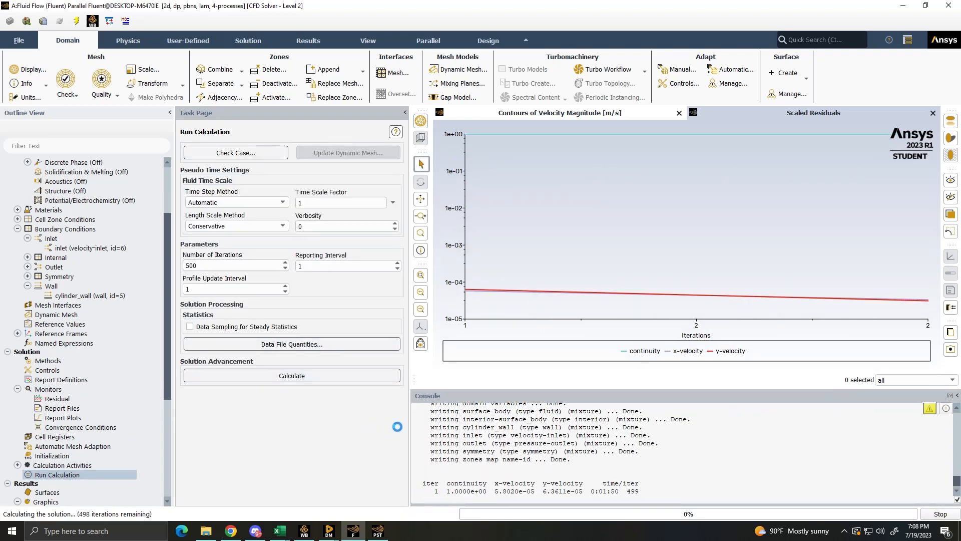
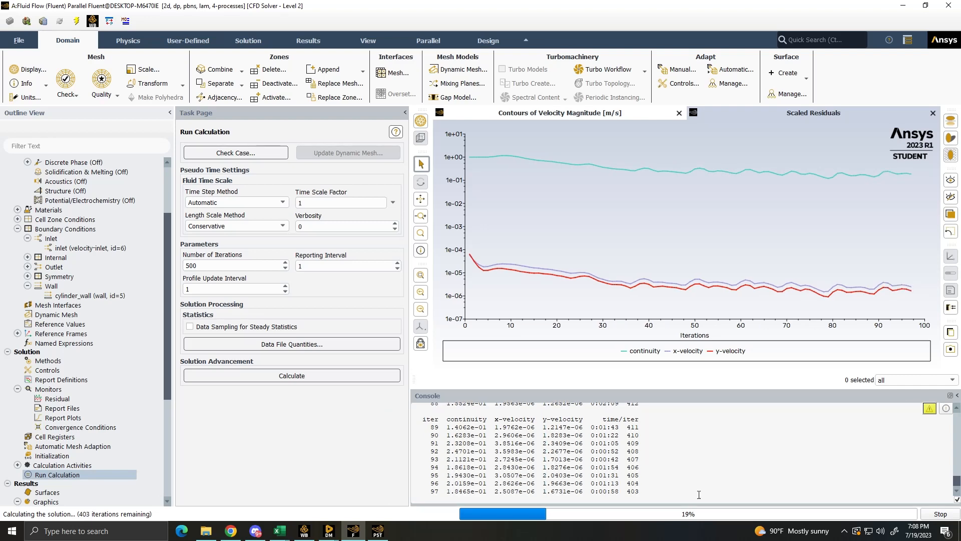
# - Switch to CFD-Post, refresh the simulation with the new upstream data, and apply 100 contours to Contour 1
pyautogui.click(378, 530)
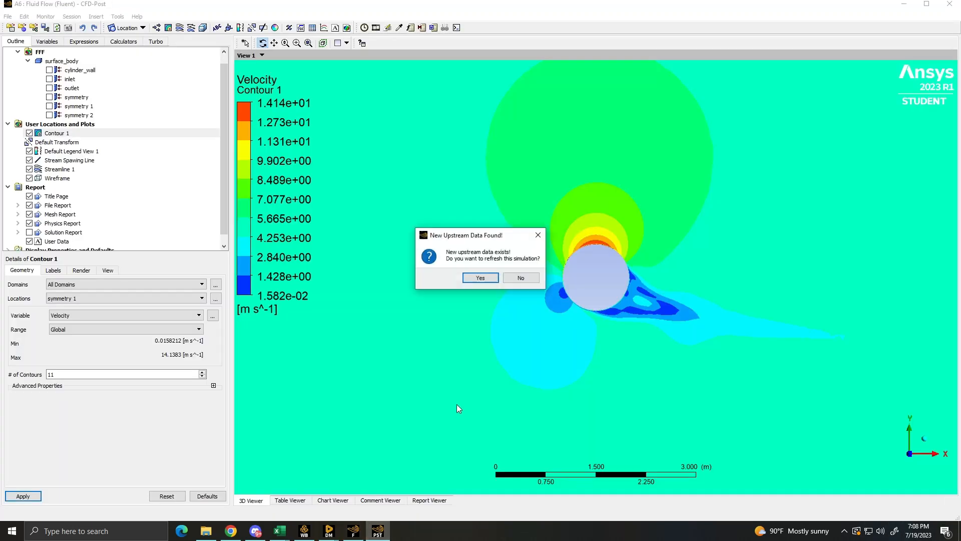
pyautogui.click(466, 278)
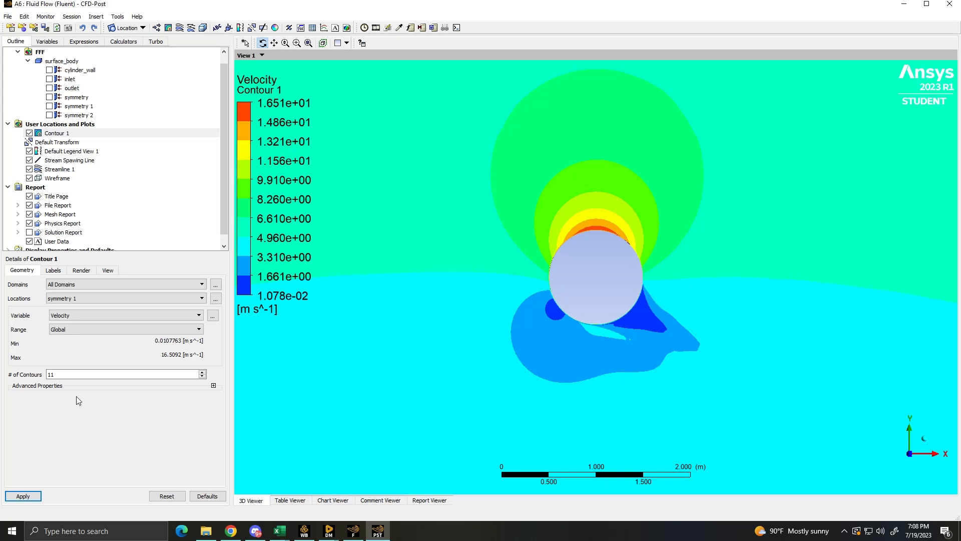
pyautogui.doubleClick(75, 373)
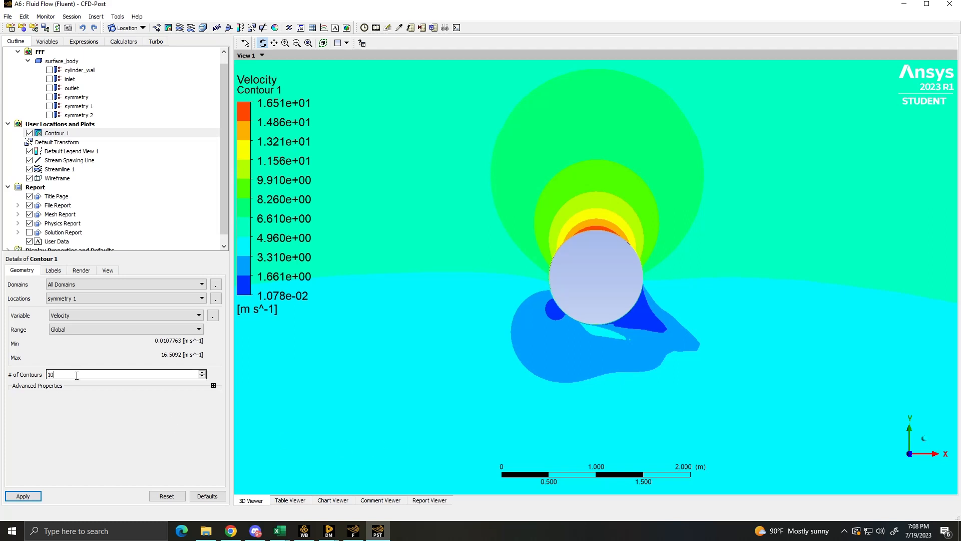
pyautogui.write('100')
pyautogui.click(23, 496)
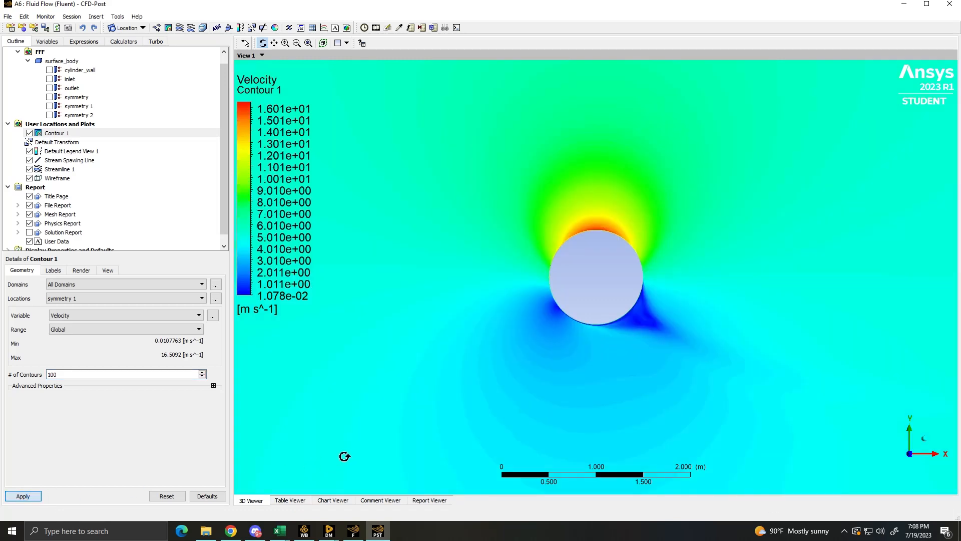
# - Compare the velocity contour around the cylinder with the requirements and rotating-cylinder diagrams of aero fluent Project 2.docx in Chrome
pyautogui.click(231, 531)
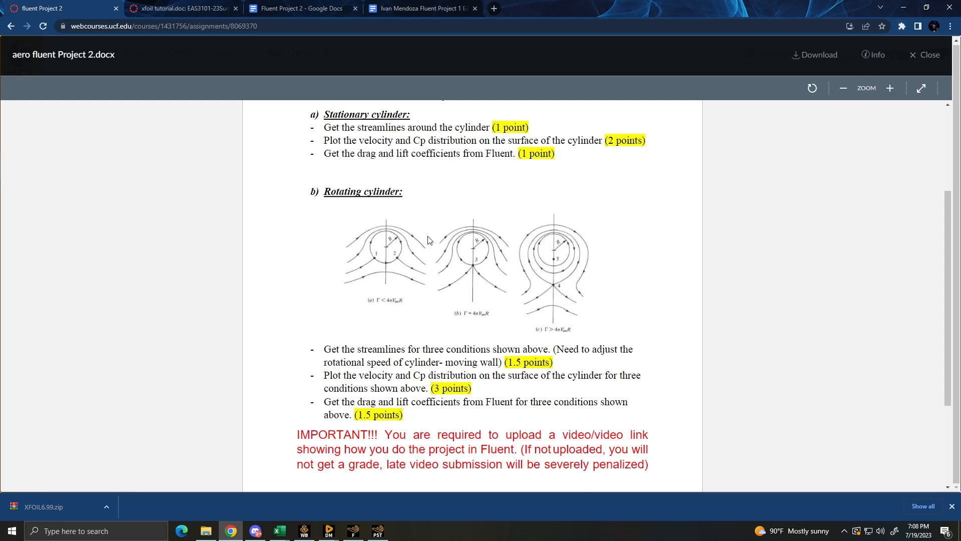
pyautogui.hotkey('alt', 'Tab')
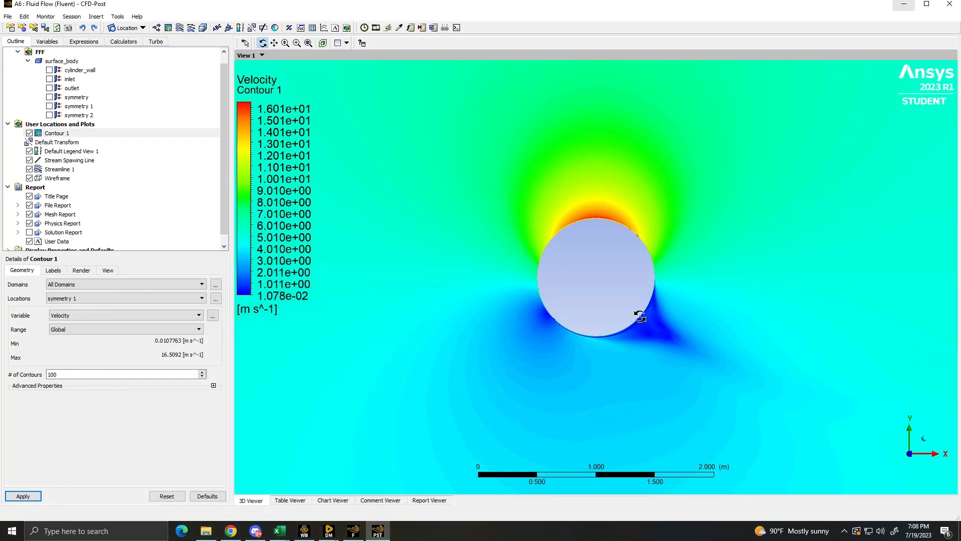
pyautogui.moveTo(676, 332); pyautogui.dragTo(499, 416)
pyautogui.moveTo(706, 255); pyautogui.dragTo(705, 425, button='middle')
pyautogui.click(230, 530)
pyautogui.scroll(3, 457, 148)
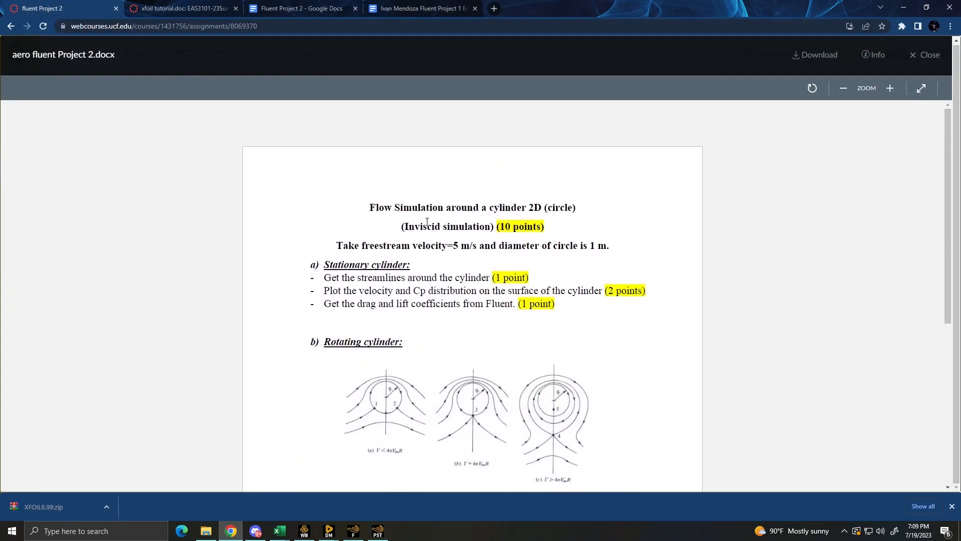
pyautogui.moveTo(426, 224); pyautogui.dragTo(476, 235)
pyautogui.scroll(-5, 477, 235)
pyautogui.scroll(3, 477, 235)
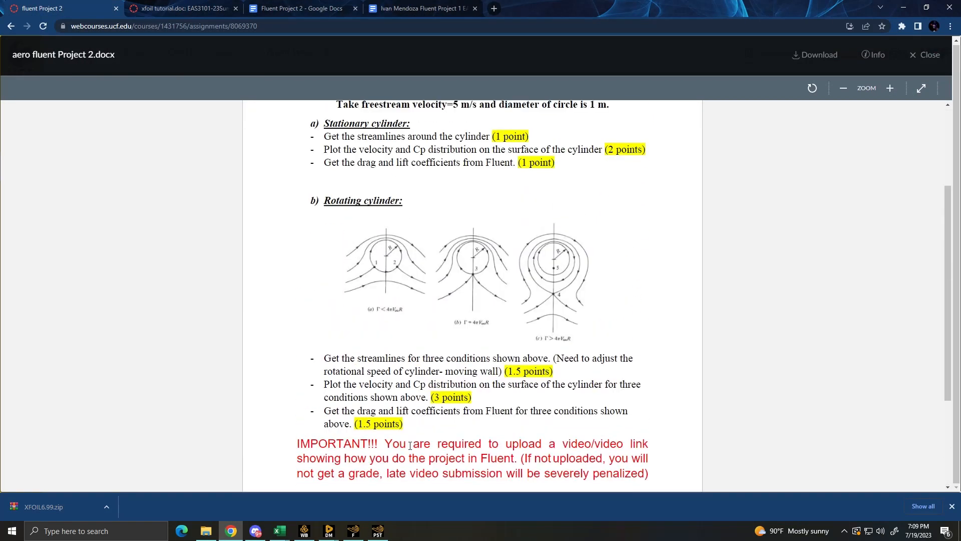
pyautogui.click(379, 532)
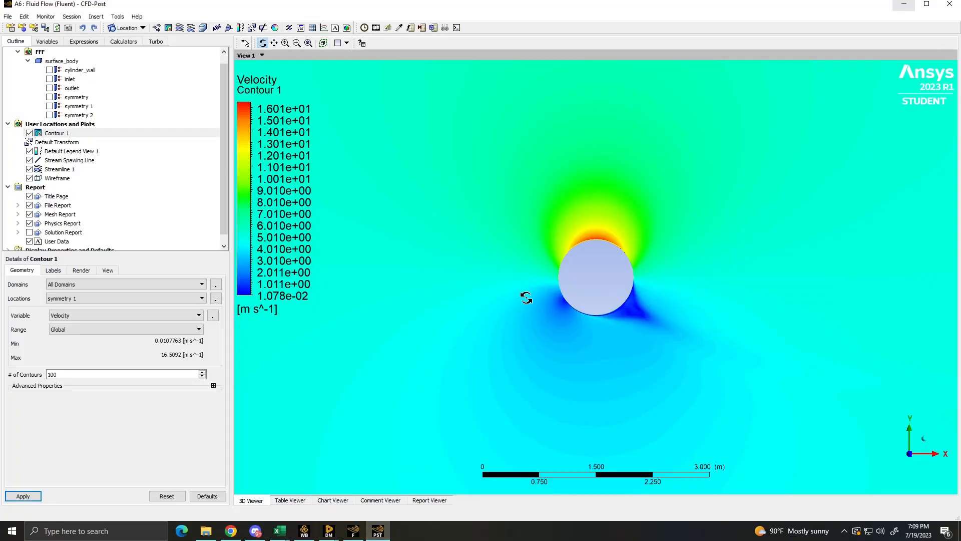
pyautogui.moveTo(543, 345); pyautogui.dragTo(612, 335)
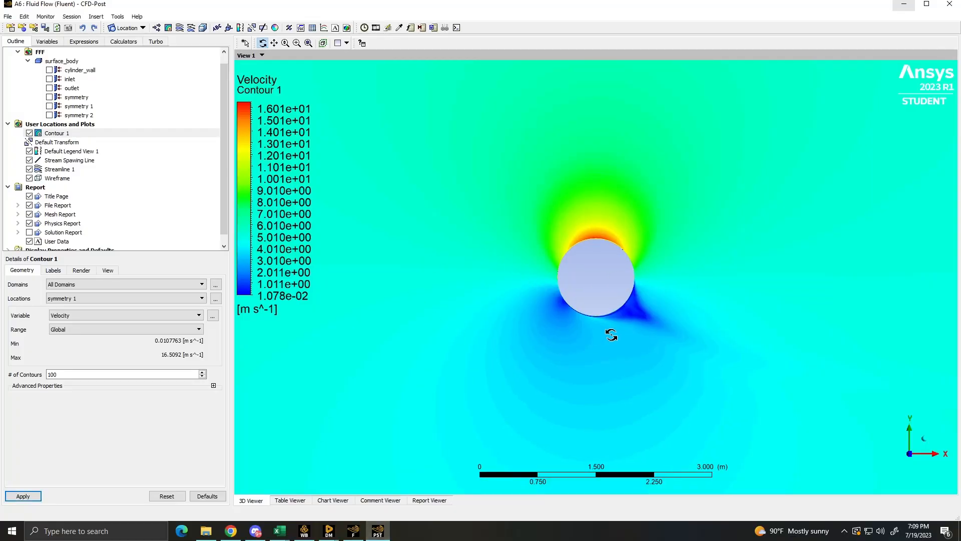
# - Switch to Fluent, dismiss the calculation notice, and apply a stronger negative rotational speed to the cylinder_wall moving wall
pyautogui.click(354, 531)
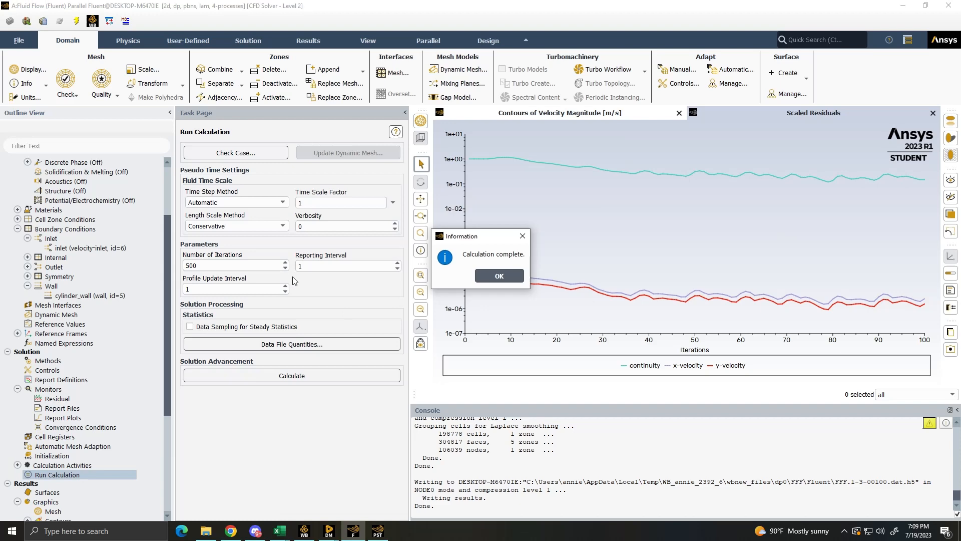
pyautogui.click(495, 276)
pyautogui.click(97, 296)
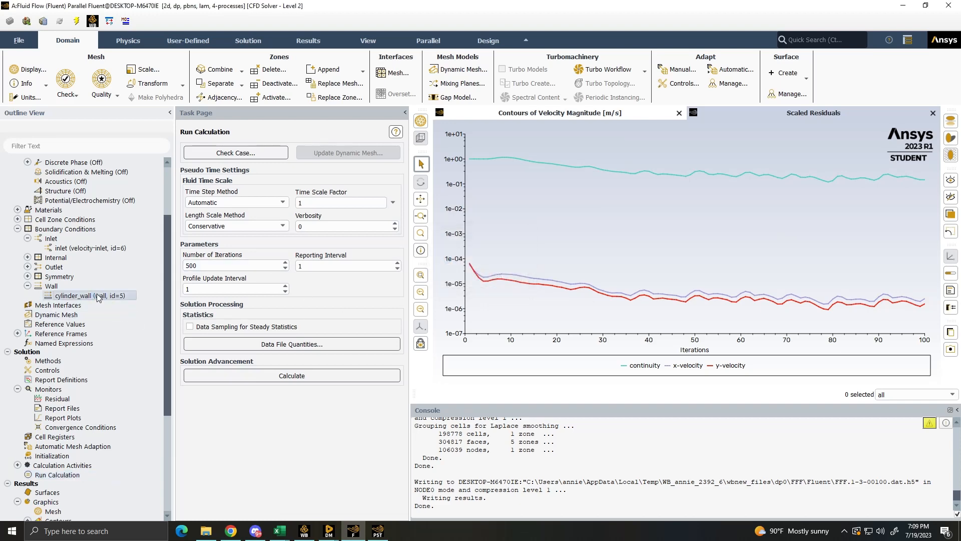
pyautogui.doubleClick(97, 294)
pyautogui.doubleClick(544, 207)
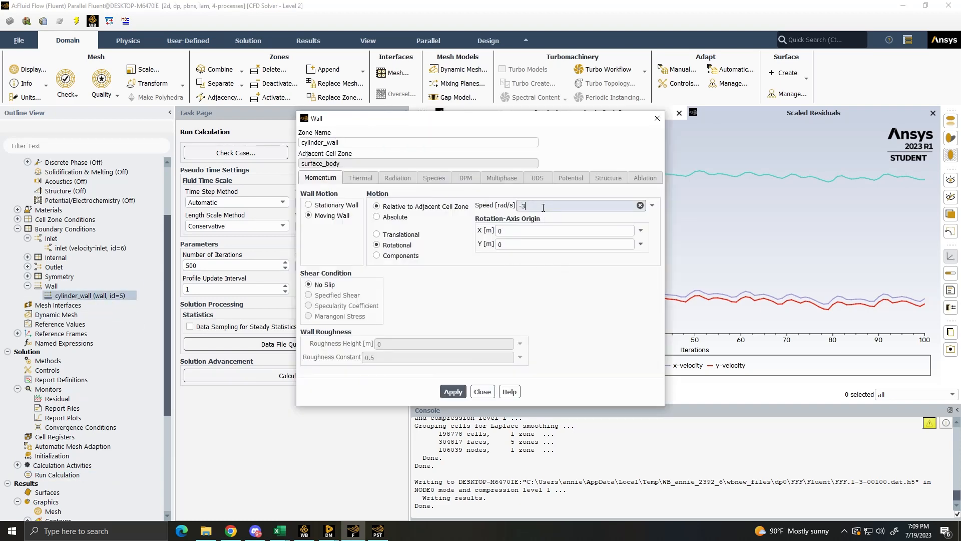
pyautogui.write('-3')
pyautogui.click(453, 391)
pyautogui.click(482, 392)
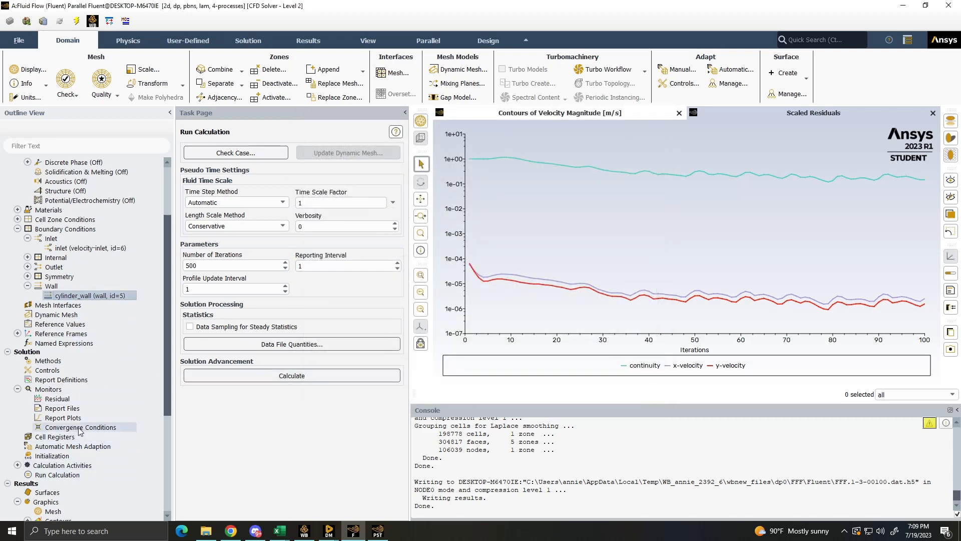
# - Reinitialize the solution with Hybrid Initialization and start the calculation with 500 iterations
pyautogui.click(70, 455)
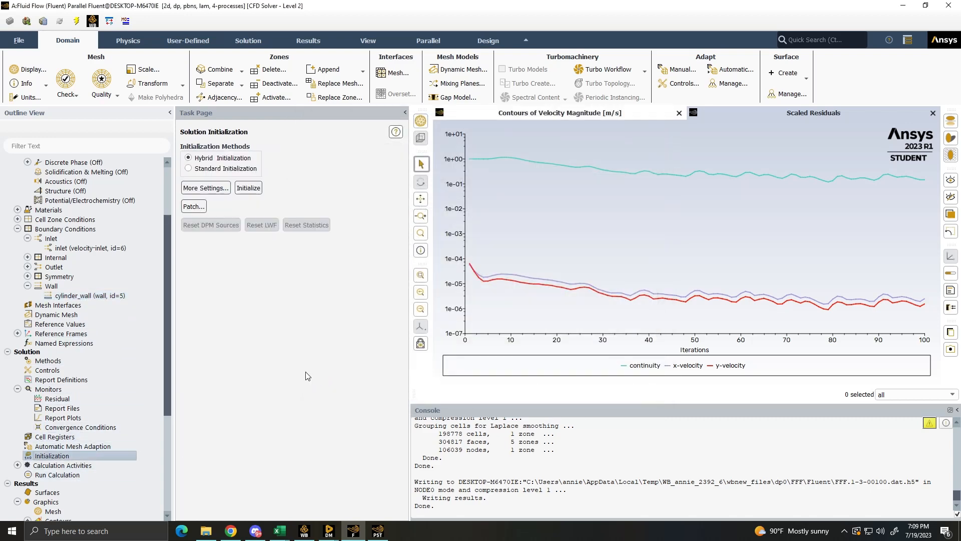
pyautogui.click(248, 188)
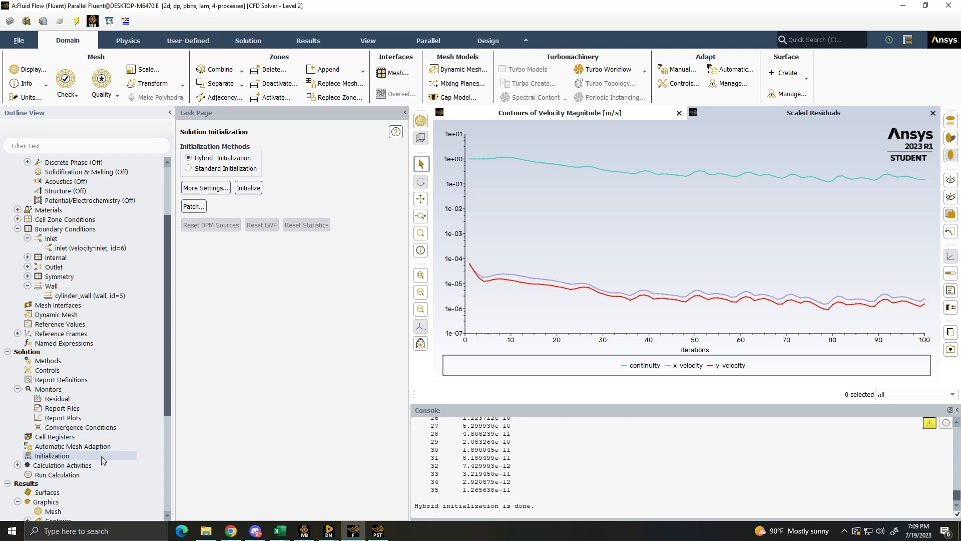
pyautogui.click(75, 474)
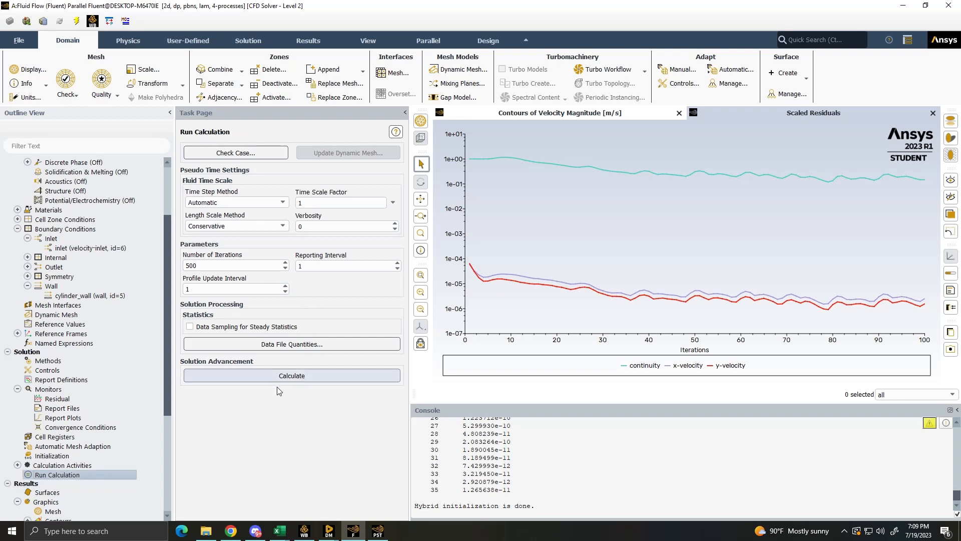
pyautogui.click(283, 376)
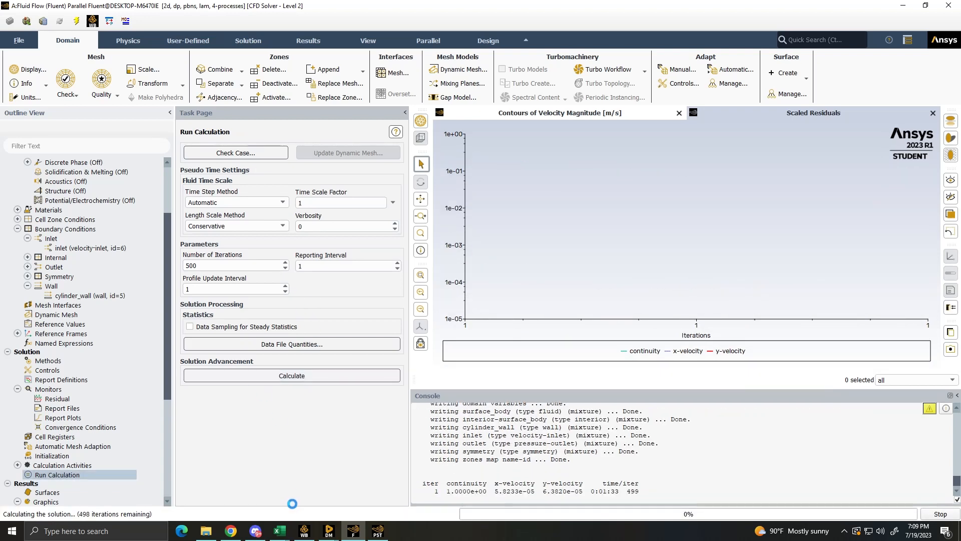
# - Examine the three rotating-cylinder streamline diagrams and their circulation conditions in the assignment in Chrome, enlarging the page to 175%
pyautogui.click(231, 530)
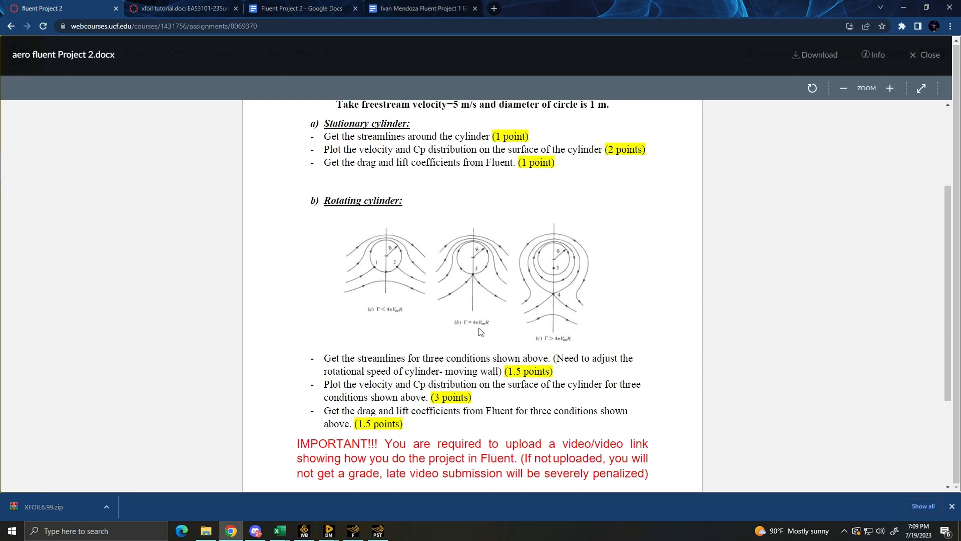
pyautogui.keyDown('ctrl'); pyautogui.scroll(4, 480, 331); pyautogui.keyUp('ctrl')
pyautogui.scroll(-4, 479, 332)
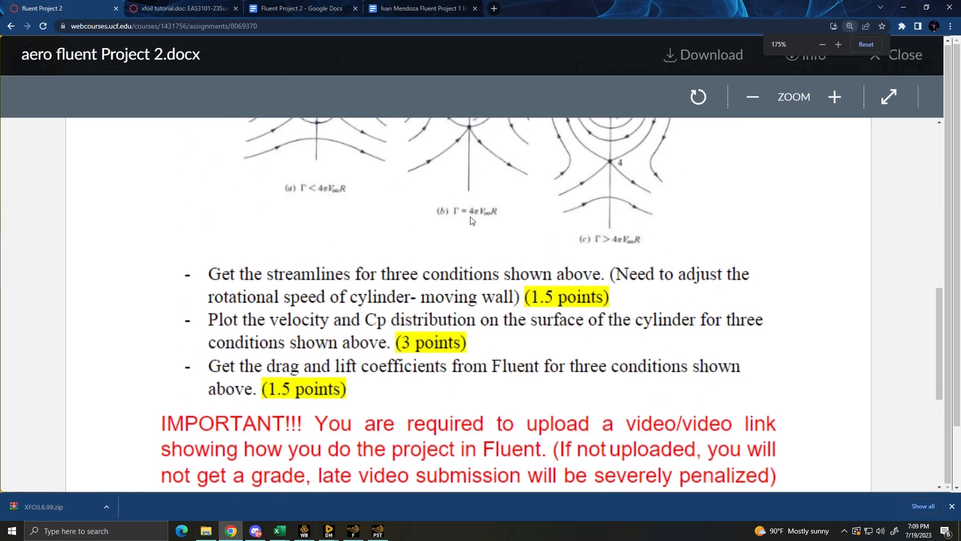
pyautogui.scroll(1, 470, 220)
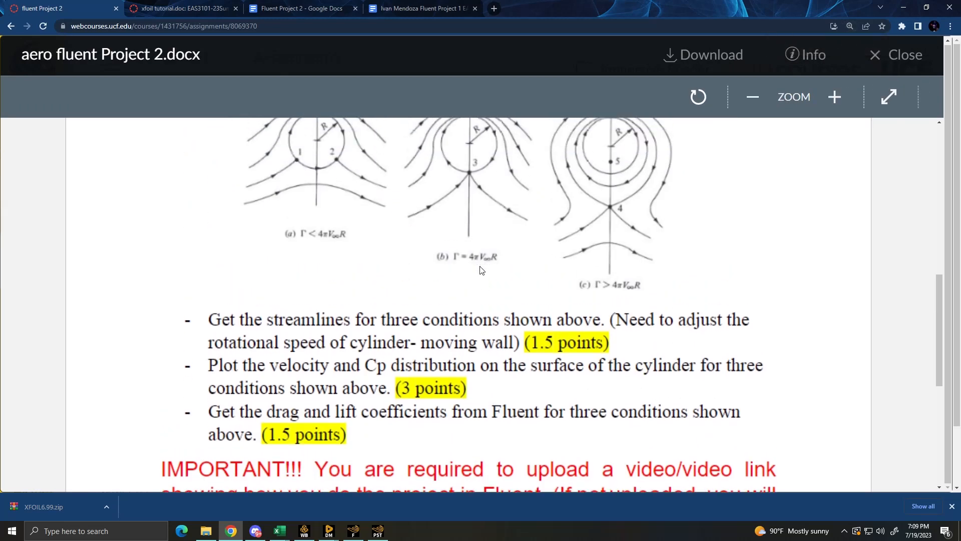
pyautogui.scroll(1, 483, 273)
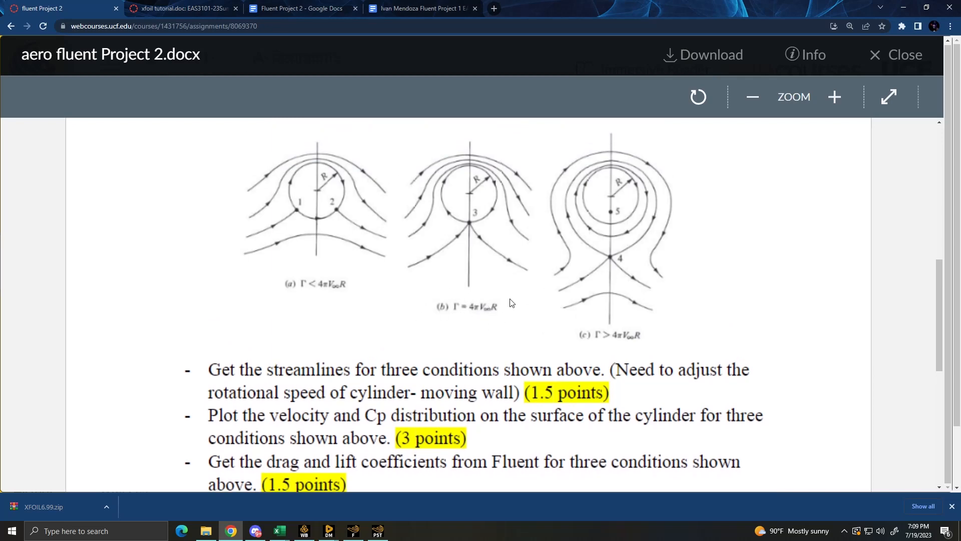
pyautogui.scroll(1, 511, 303)
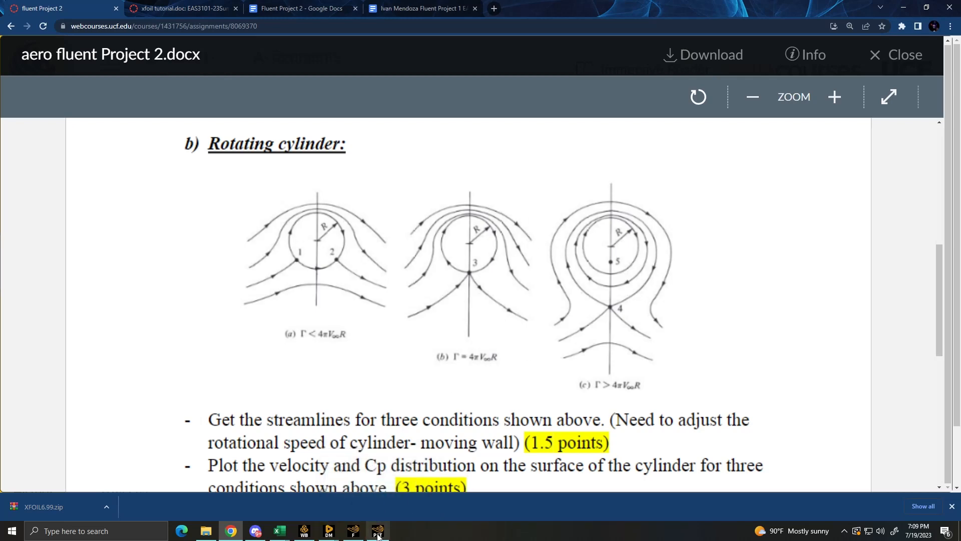
# - Stop the running calculation in Fluent and refresh the simulation in CFD-Post with the new upstream data
pyautogui.moveTo(378, 535)
pyautogui.moveTo(386, 494)
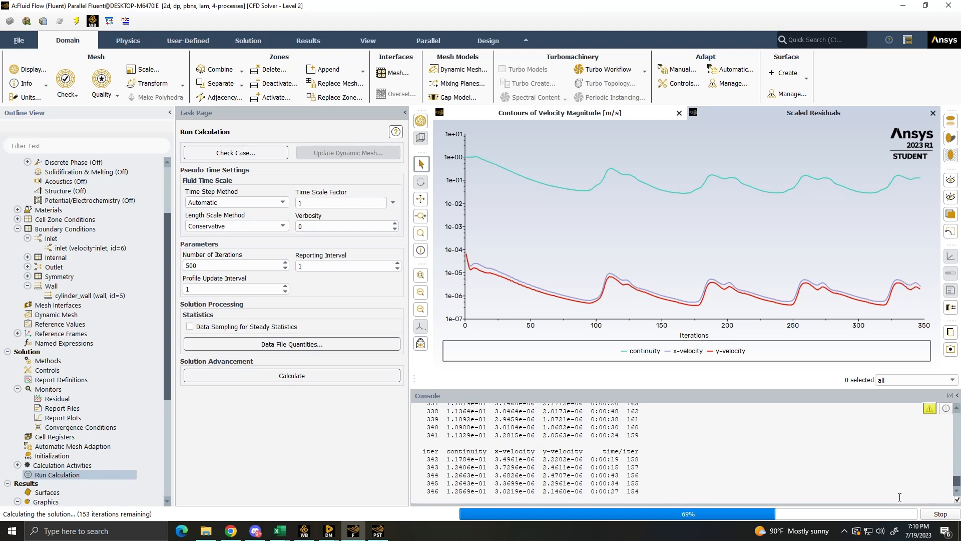
pyautogui.click(941, 514)
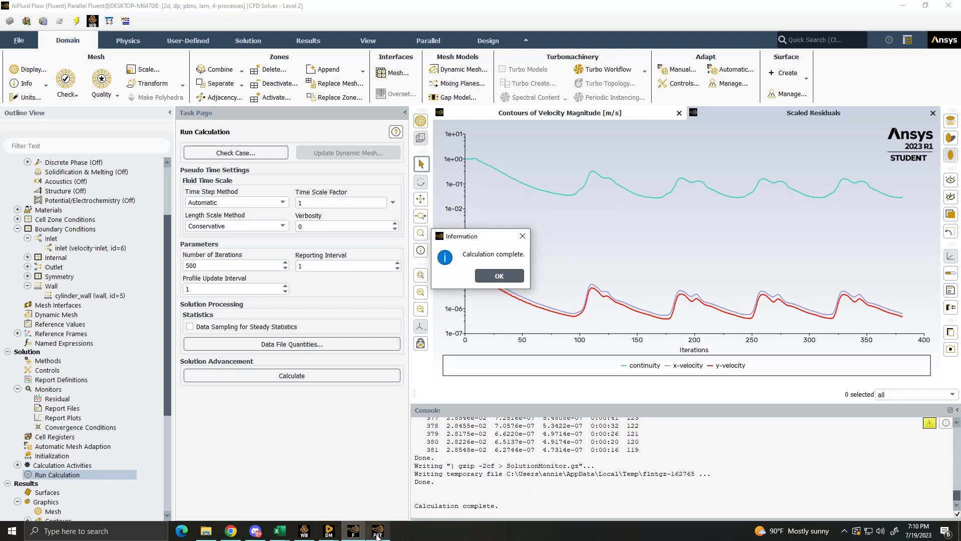
pyautogui.click(378, 531)
pyautogui.click(482, 276)
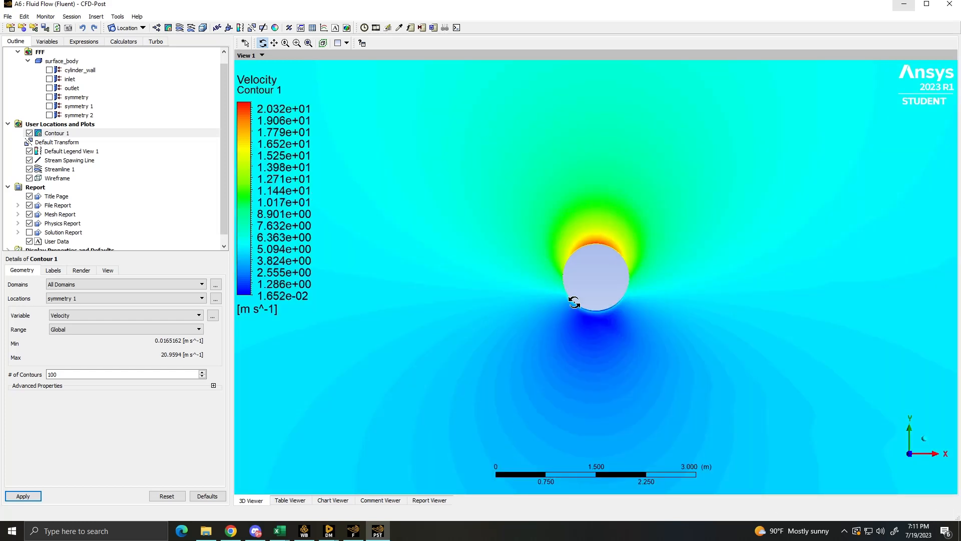
# - Inspect the refreshed velocity contour beneath the cylinder and compare it with the rotating-cylinder diagrams in Chrome
pyautogui.scroll(3, 575, 300)
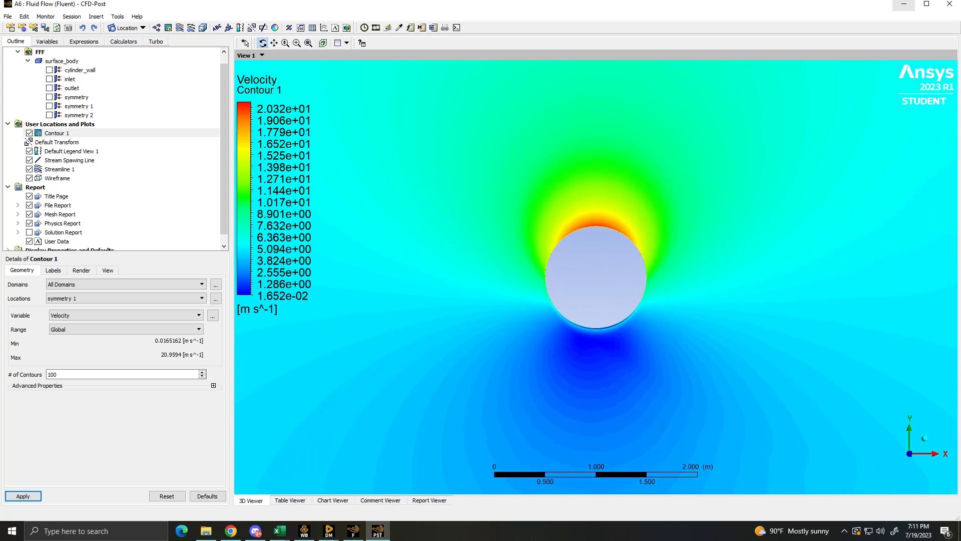
pyautogui.scroll(2, 584, 401)
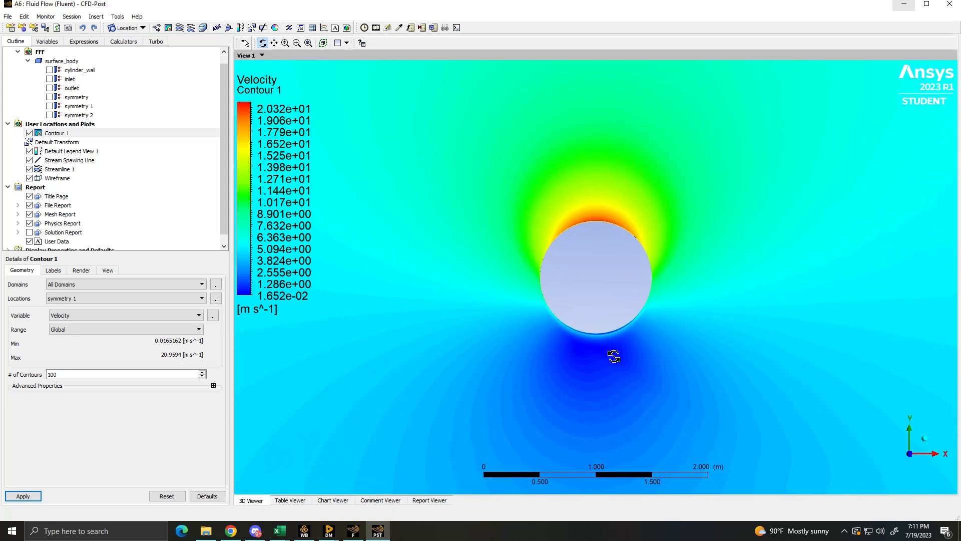
pyautogui.click(231, 531)
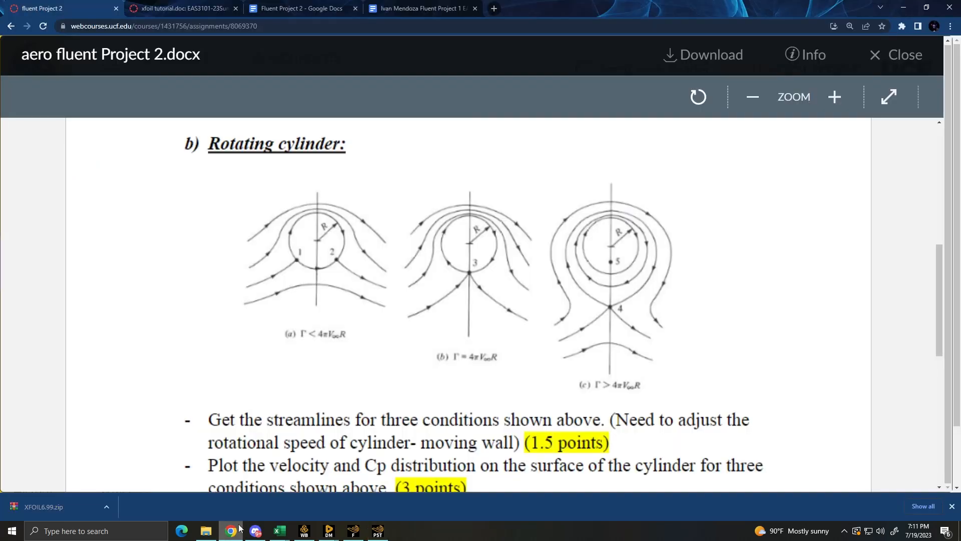